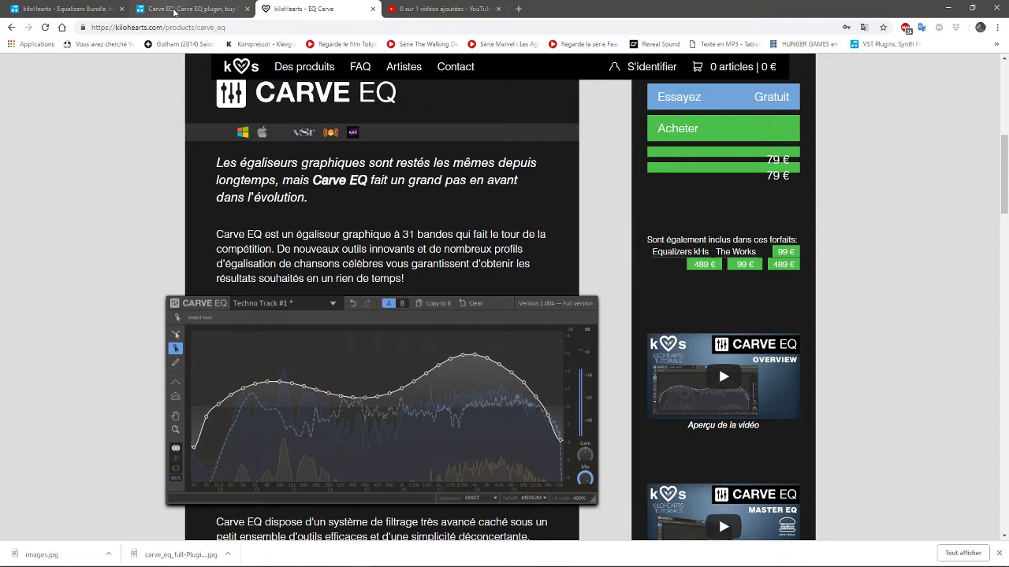
Compare the kiloHearts Equalizers Bundle page on Plugin Boutique with the Carve EQ page on the kiloHearts site.
click(95, 9)
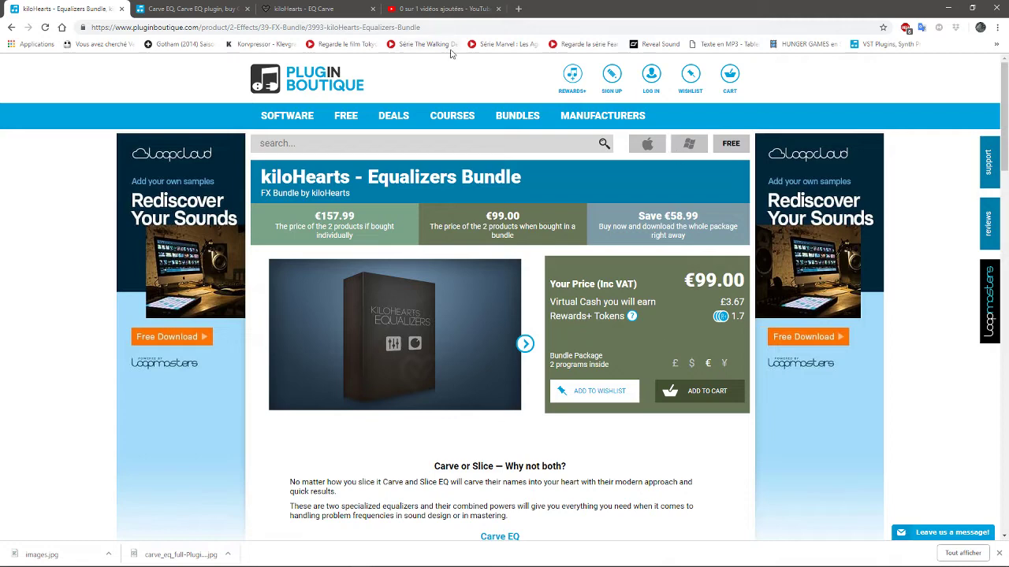
click(339, 11)
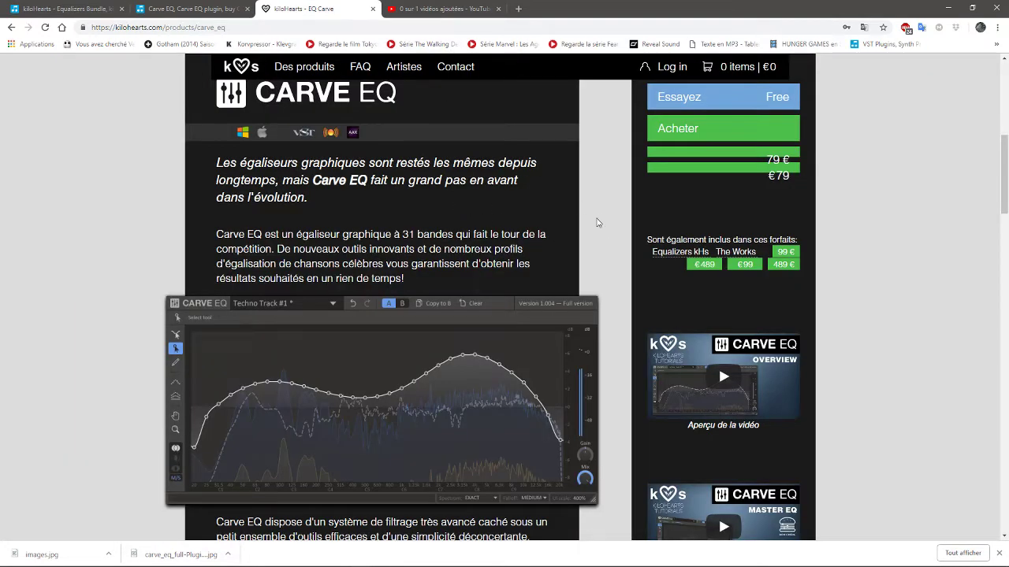
click(187, 9)
click(49, 9)
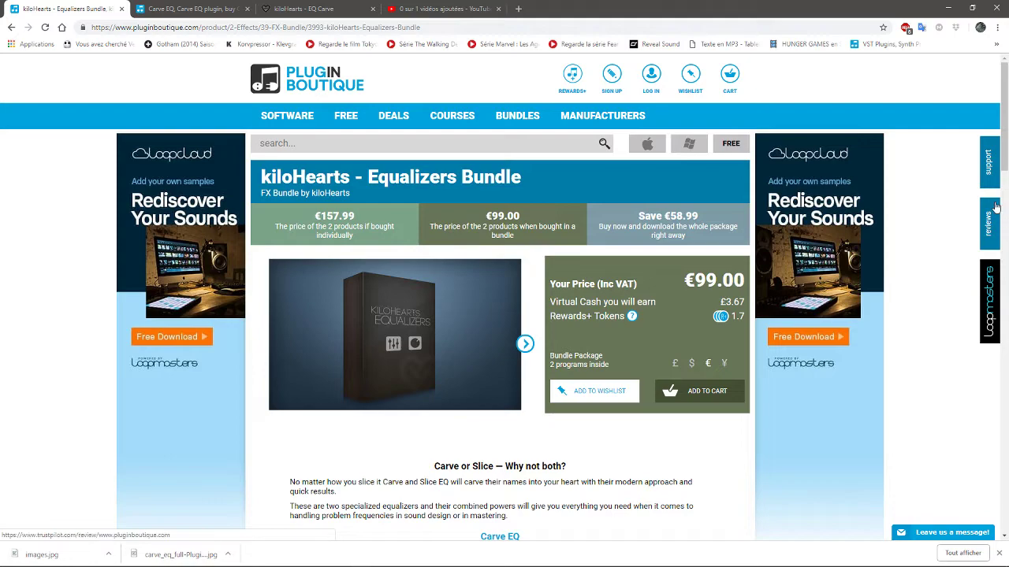
scroll(1004, 149, down, 2)
mouse_move(1004, 149)
mouse_down()
mouse_move(1004, 211)
mouse_move(1004, 168)
mouse_up()
scroll(611, 82, up, 4)
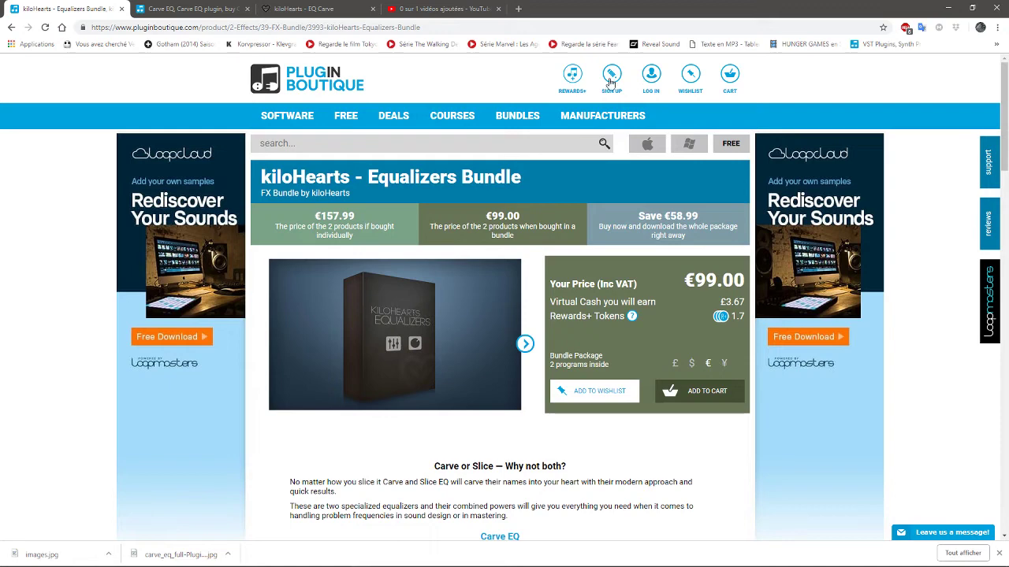
Examine the Carve EQ product page on Plugin Boutique, including its price, ratings and description.
click(189, 8)
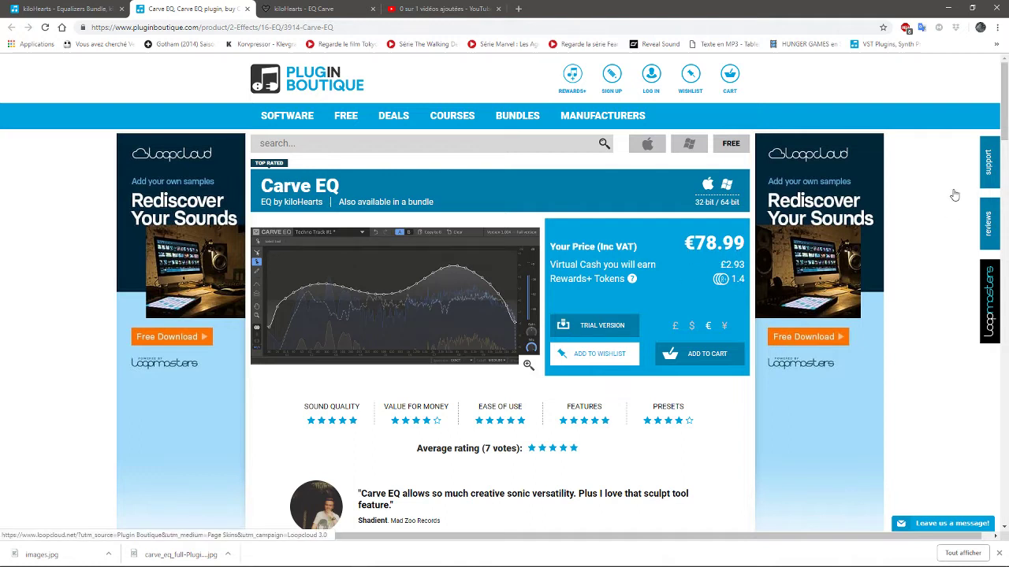
scroll(955, 195, down, 4)
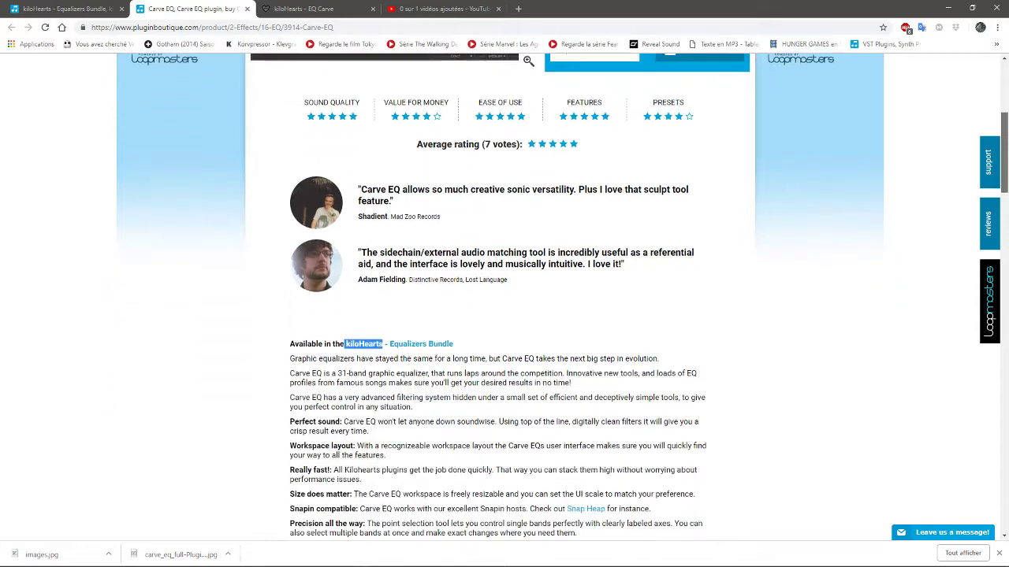
scroll(504, 297, up, 4)
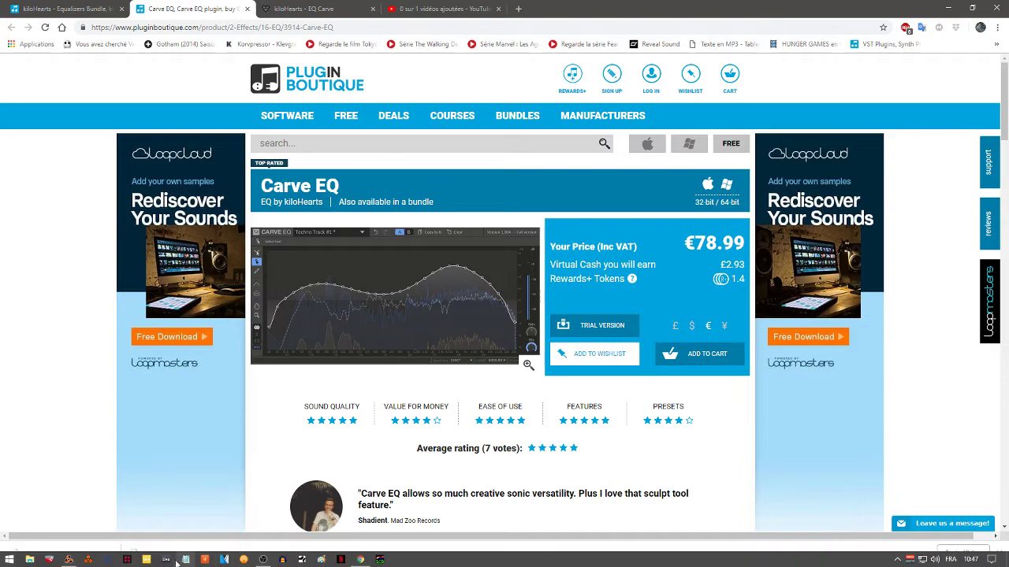
Switch to Reason, then reposition and enlarge the Carve EQ plug-in window beside the left part of the rack.
click(69, 560)
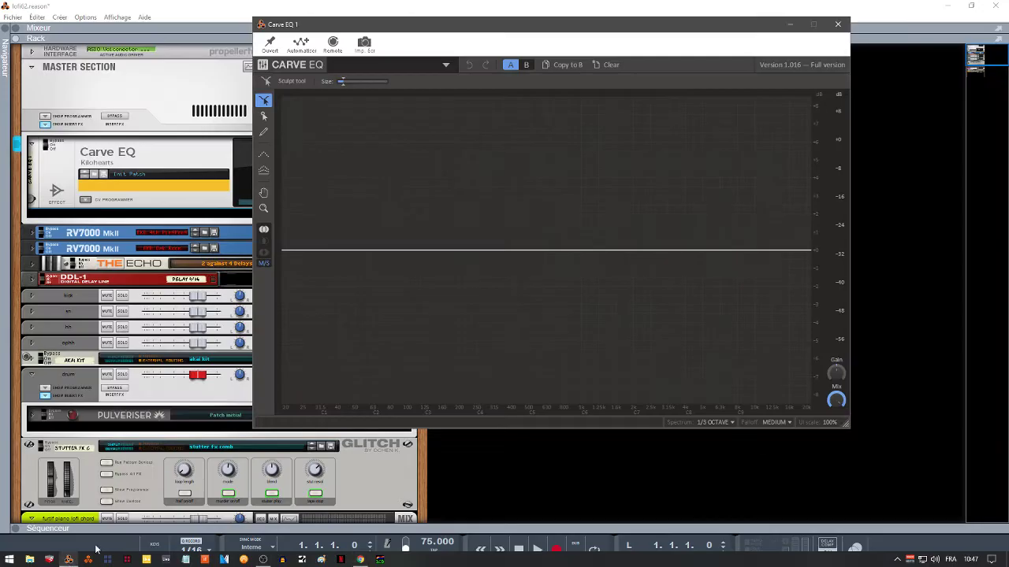
drag(532, 27, 688, 38)
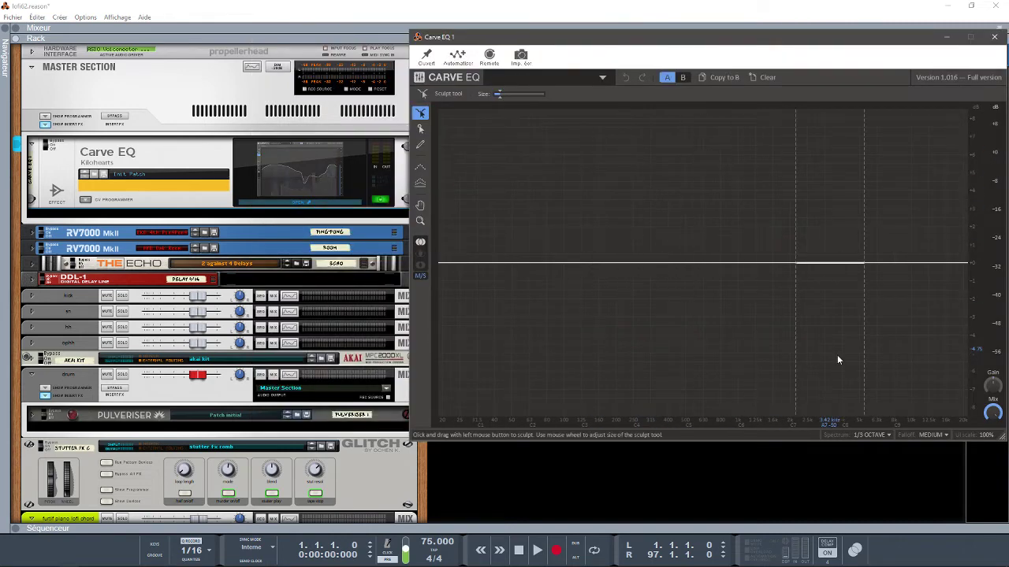
drag(1000, 435, 907, 367)
drag(685, 39, 741, 94)
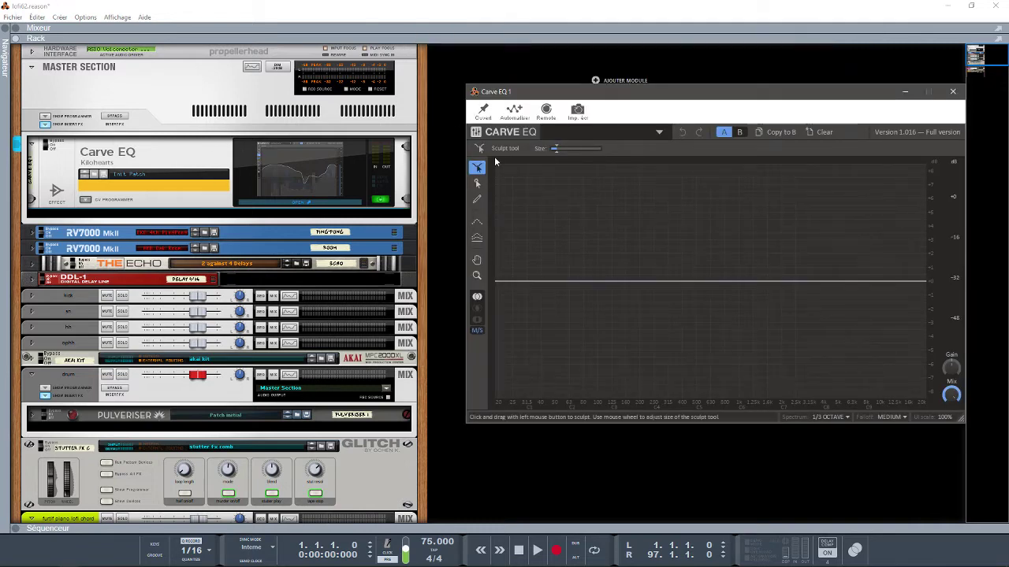
drag(741, 95, 552, 46)
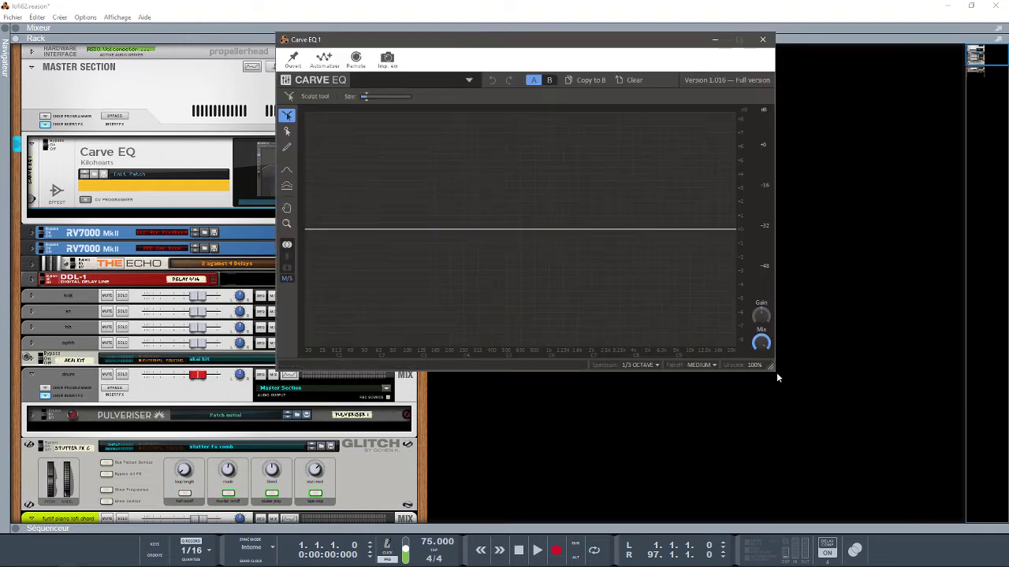
drag(771, 368, 944, 494)
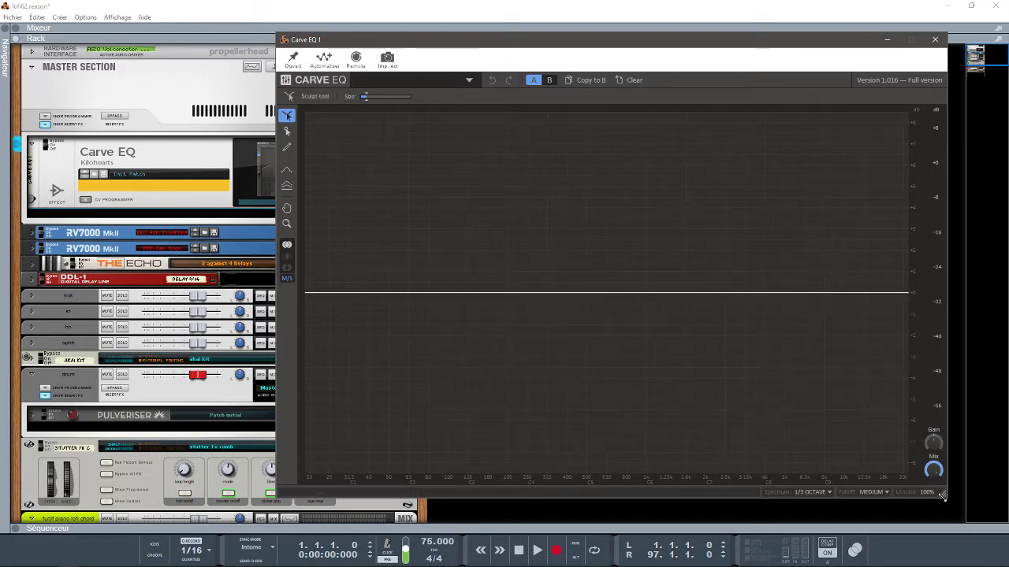
drag(943, 495, 952, 466)
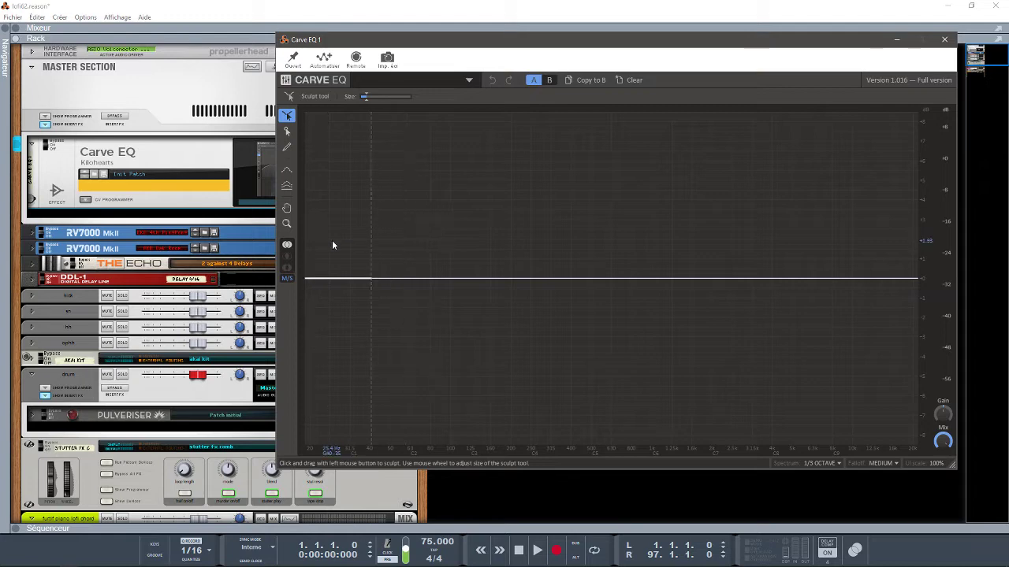
Reopen the Carve EQ window during song playback, set it to stay open, and stop playback after viewing the spectrum.
click(136, 465)
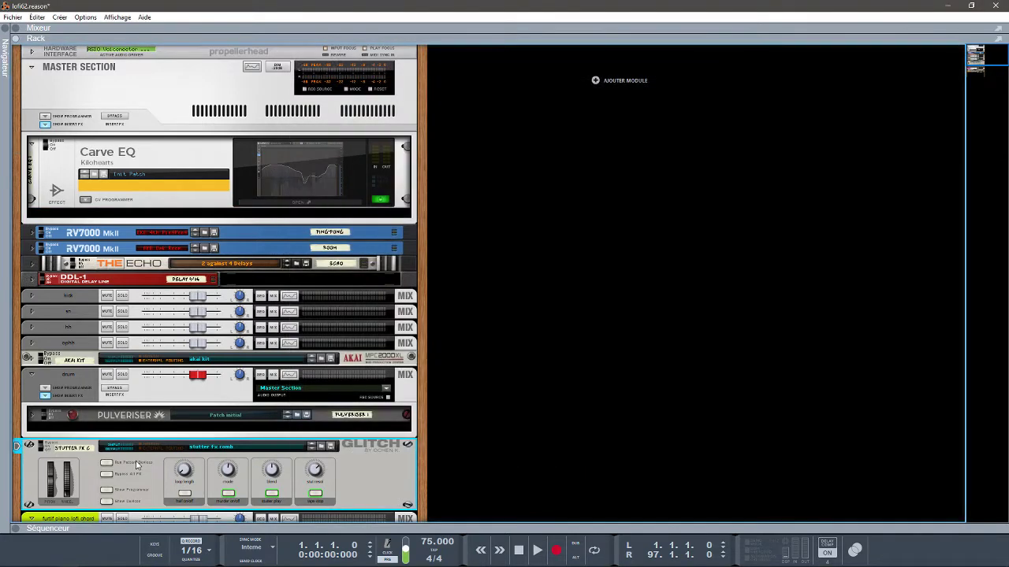
key(space)
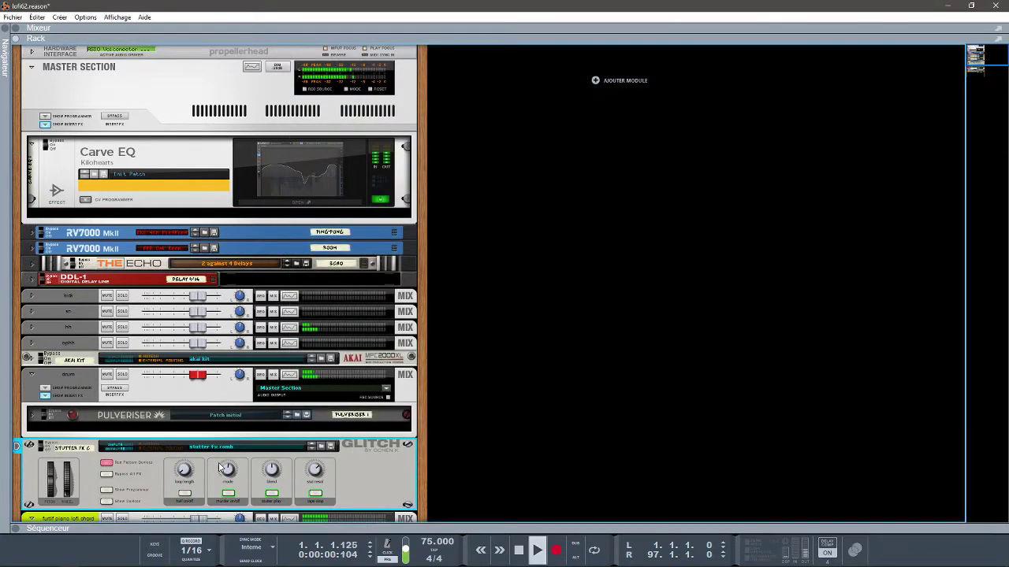
click(295, 203)
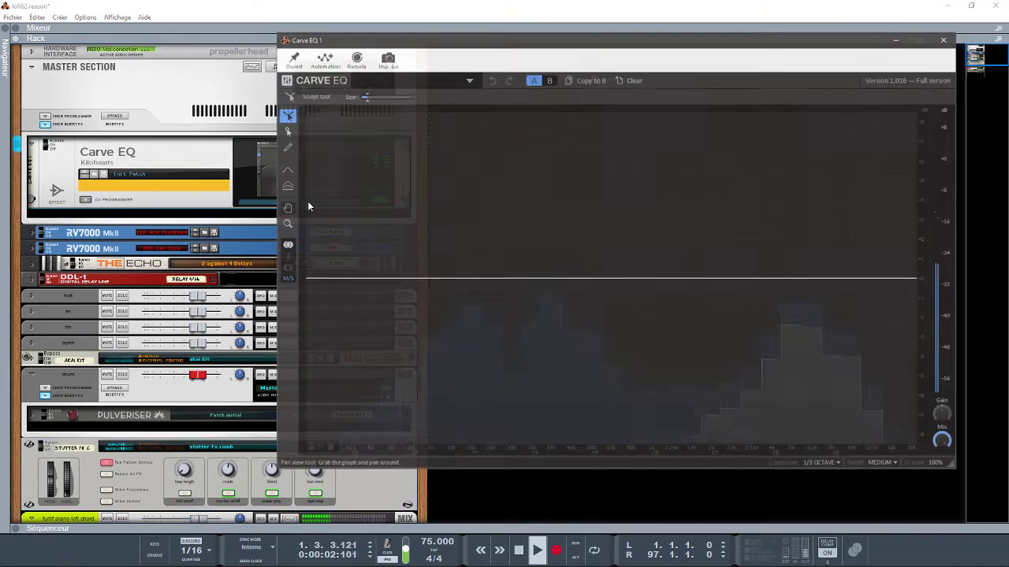
click(293, 57)
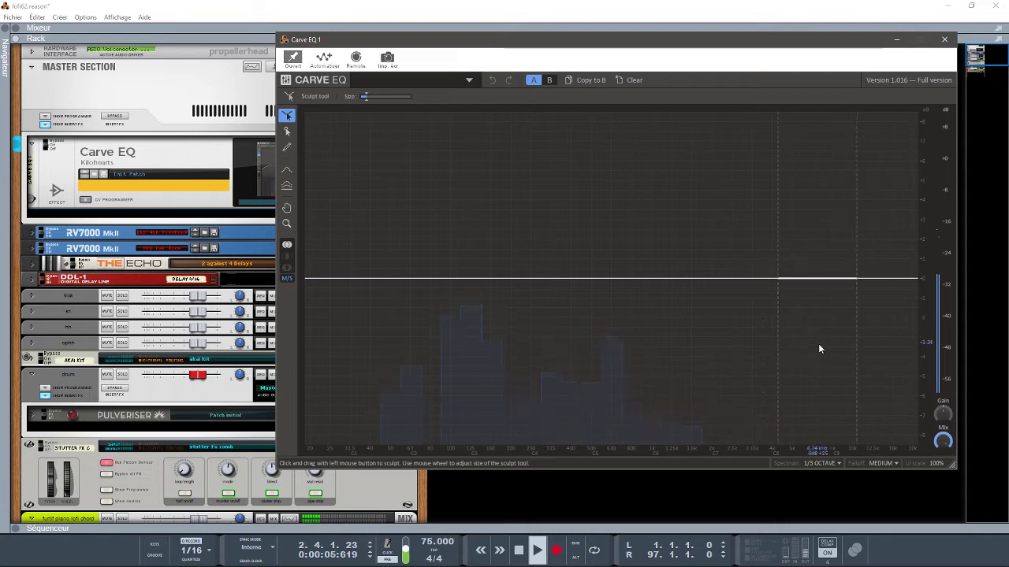
key(space)
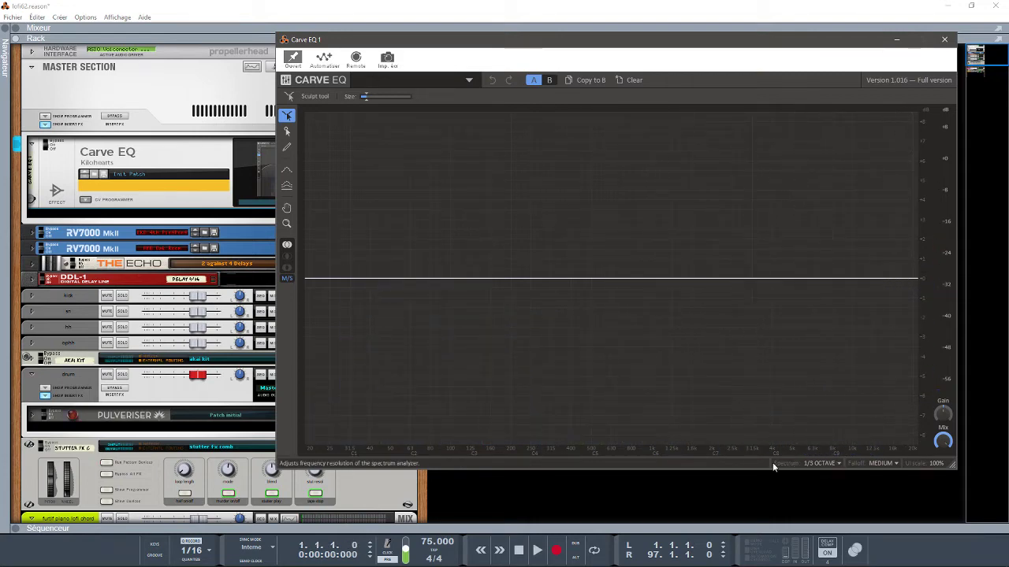
Set the spectrum analyser's resolution to Semitone and play the song to view it.
click(821, 465)
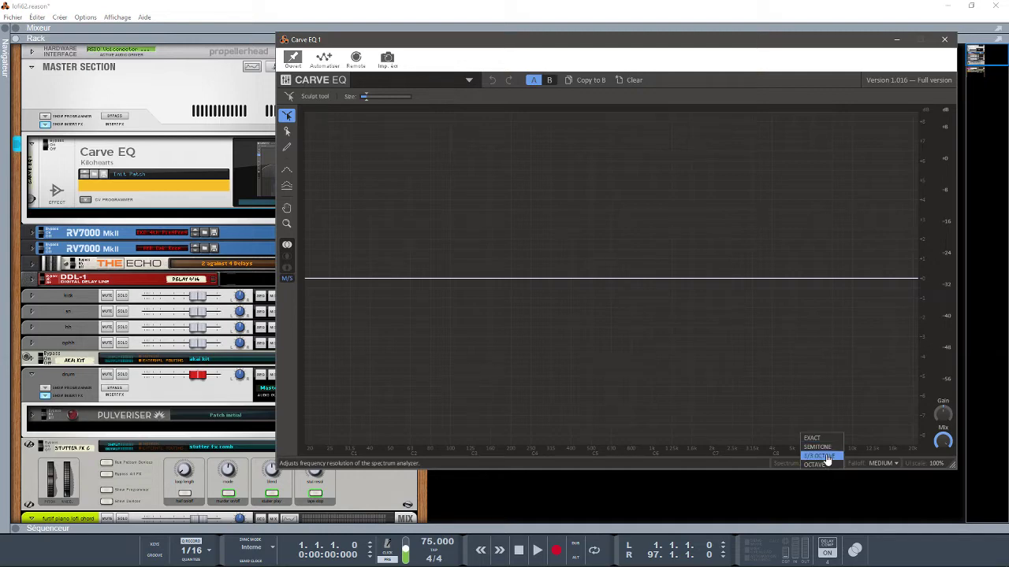
click(749, 463)
click(825, 465)
click(827, 449)
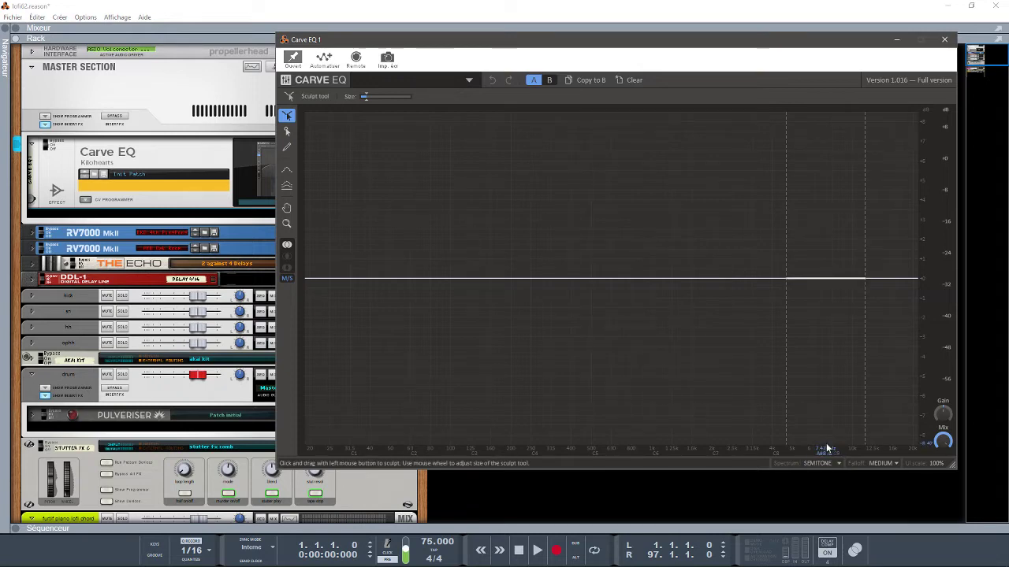
key(space)
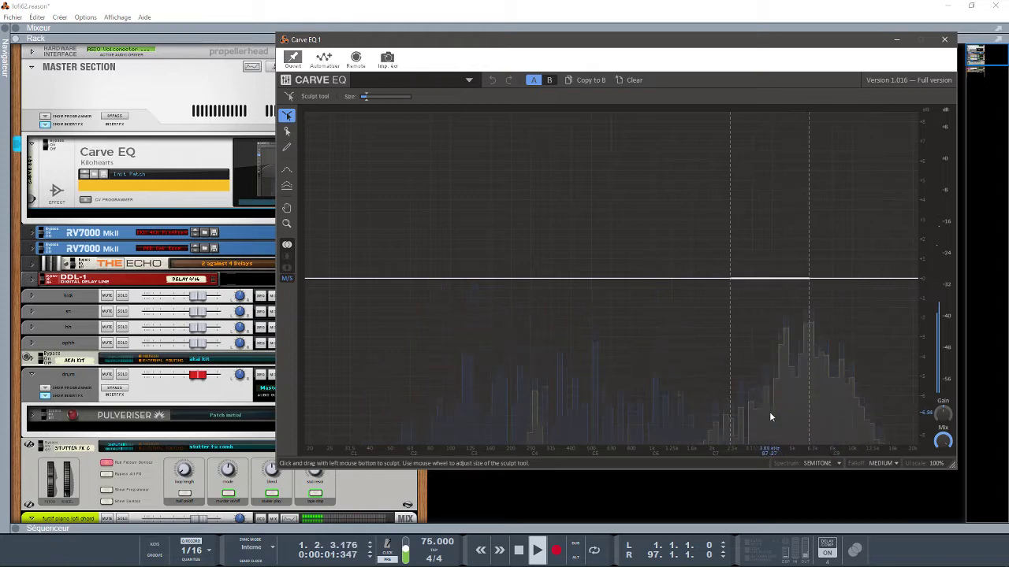
Set the spectrum analyser's resolution to Exact during playback, and stop the song after viewing the display.
click(824, 465)
click(826, 435)
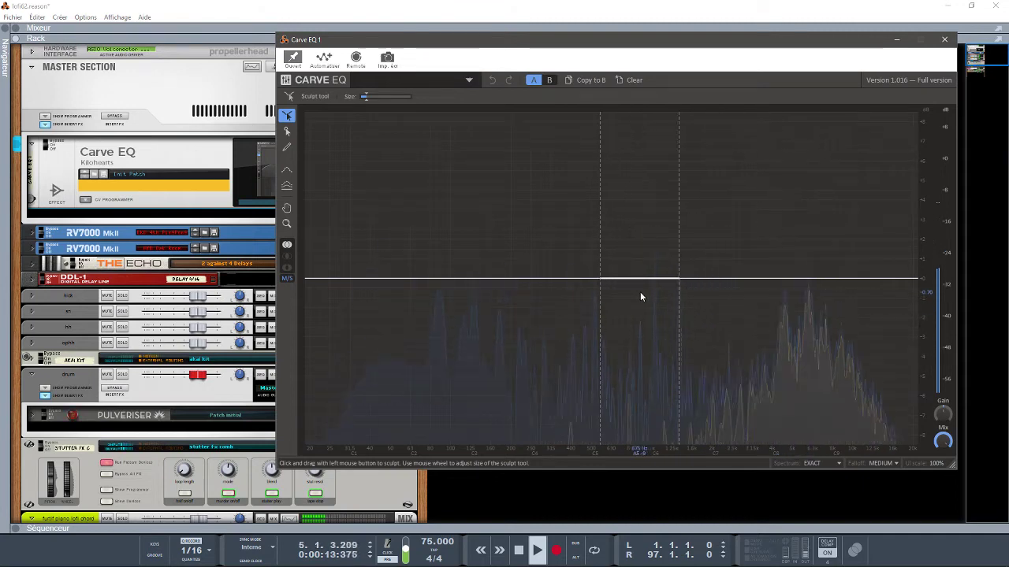
key(space)
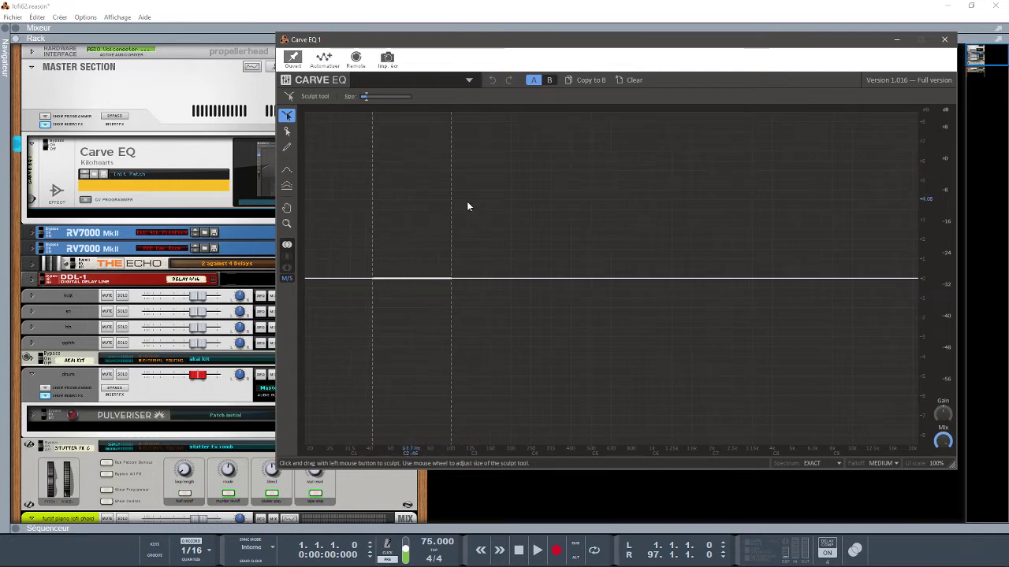
Try the Sculpt tool at different sizes with boosts around 50 Hz, 3 kHz and 80 Hz, and clear the curve.
mouse_move(386, 224)
mouse_down()
mouse_move(394, 193)
mouse_move(488, 182)
mouse_move(465, 253)
mouse_move(390, 298)
mouse_move(459, 199)
mouse_move(335, 97)
mouse_move(473, 94)
mouse_move(354, 110)
mouse_move(404, 132)
mouse_move(391, 130)
mouse_up()
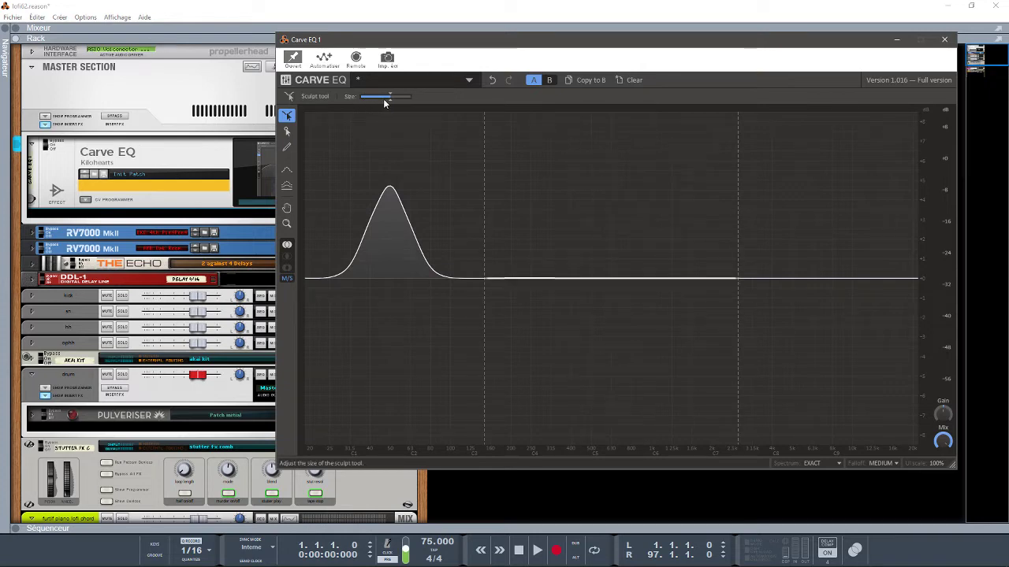
mouse_move(371, 174)
mouse_down()
mouse_move(364, 218)
mouse_move(414, 253)
mouse_move(538, 227)
mouse_move(628, 129)
mouse_move(747, 126)
mouse_move(754, 137)
mouse_up()
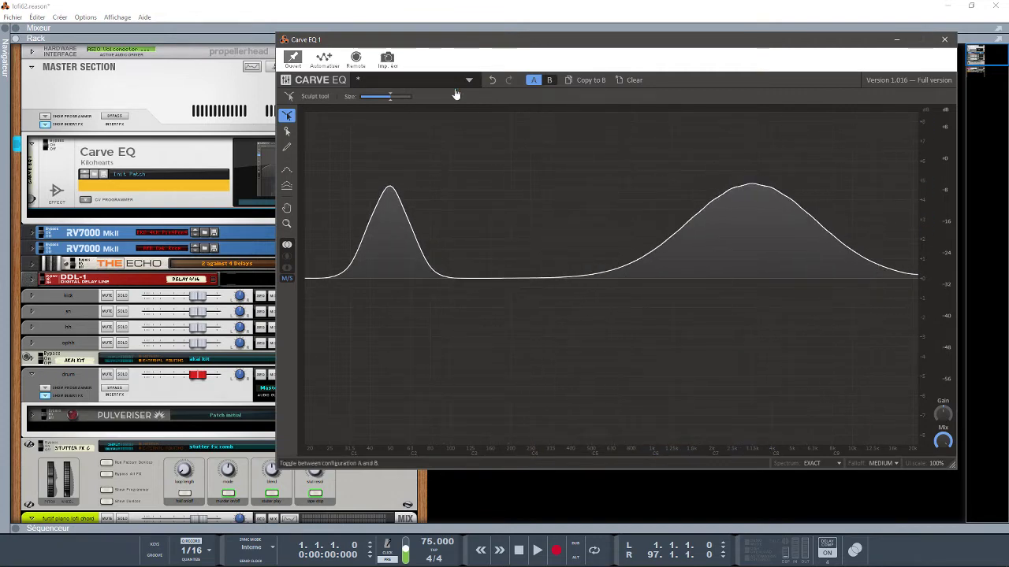
drag(390, 96, 370, 100)
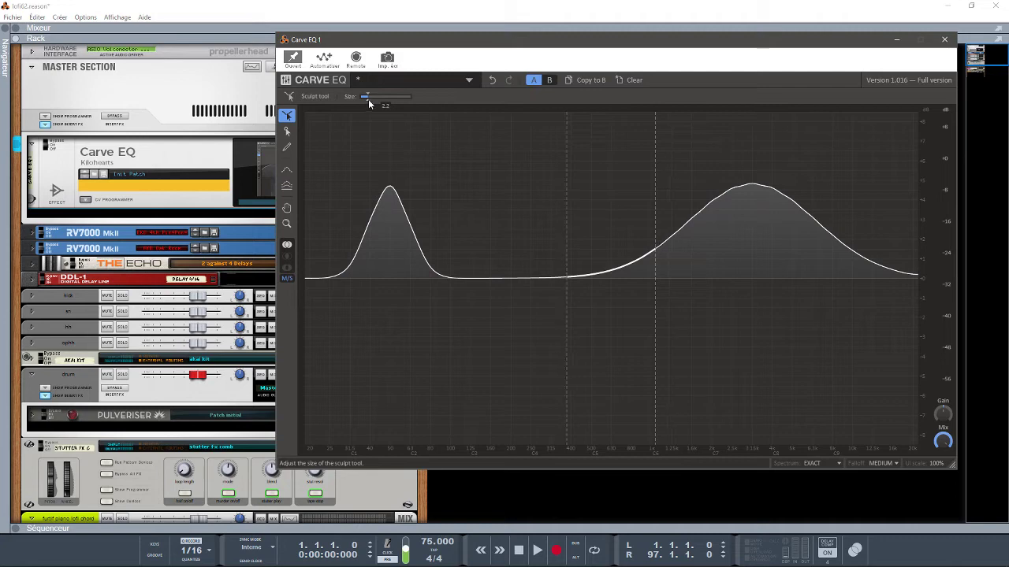
mouse_move(454, 150)
mouse_down()
mouse_move(480, 163)
mouse_move(523, 283)
mouse_move(547, 270)
mouse_move(575, 95)
mouse_move(472, 13)
mouse_move(492, 25)
mouse_move(417, 17)
mouse_move(497, 13)
mouse_up()
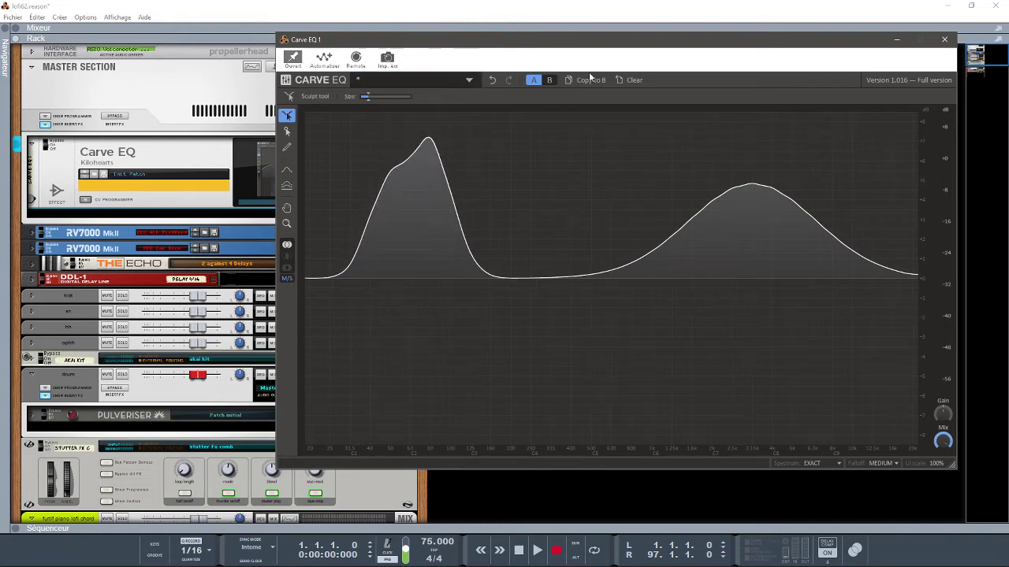
click(633, 81)
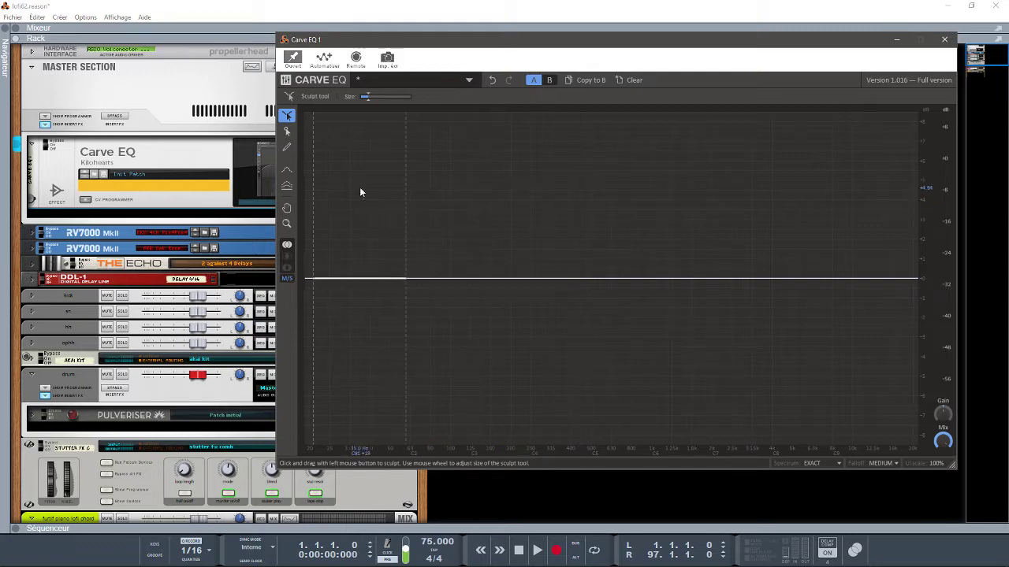
Browse the user and factory presets and load the Loudness Curve factory preset, discarding the current changes.
click(470, 82)
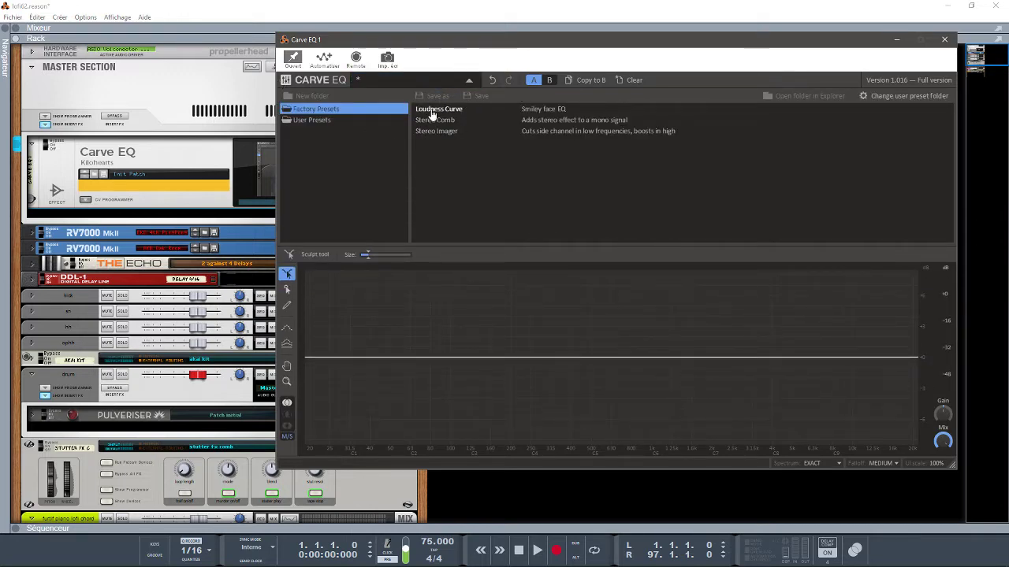
click(309, 123)
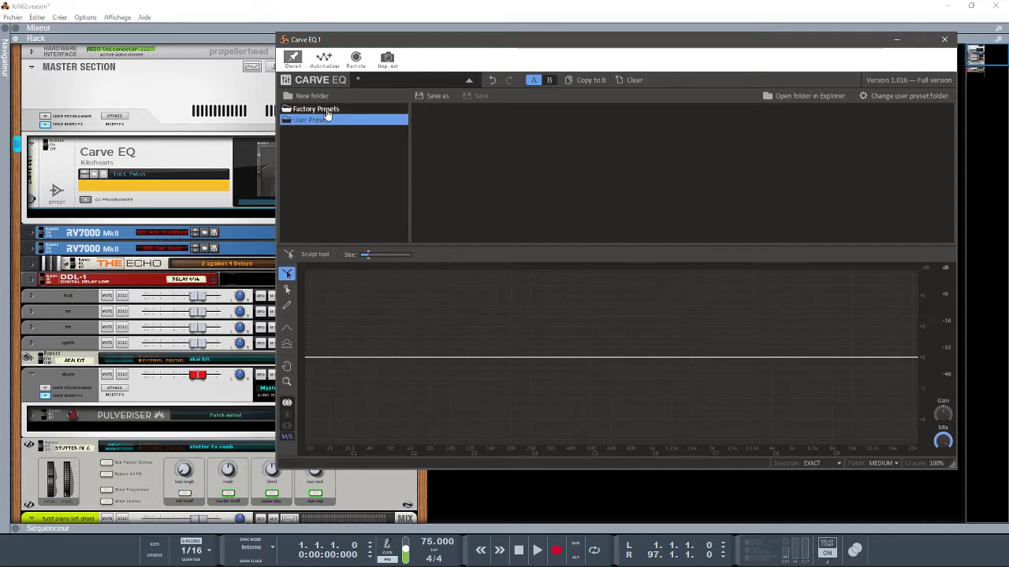
click(326, 111)
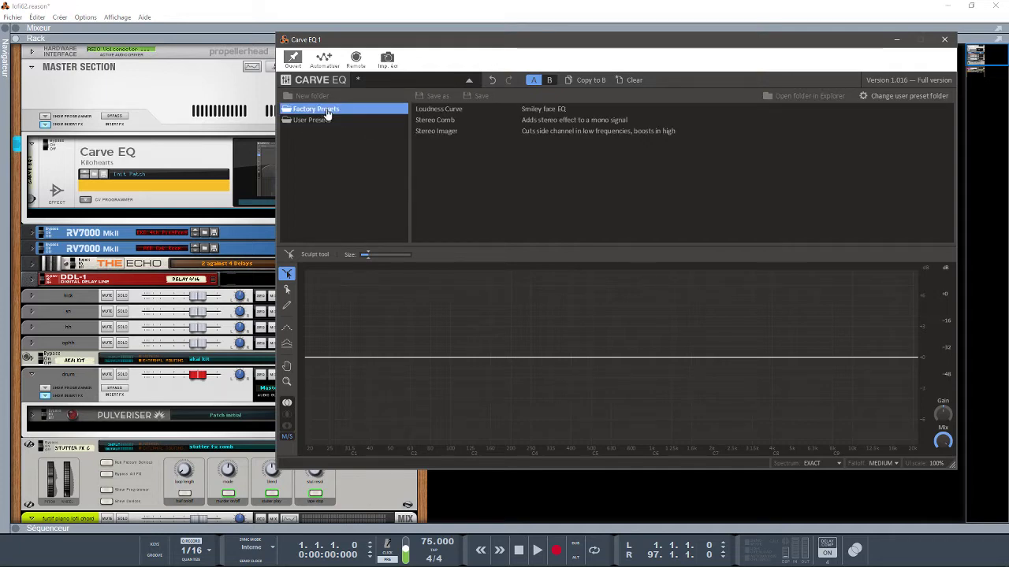
click(458, 110)
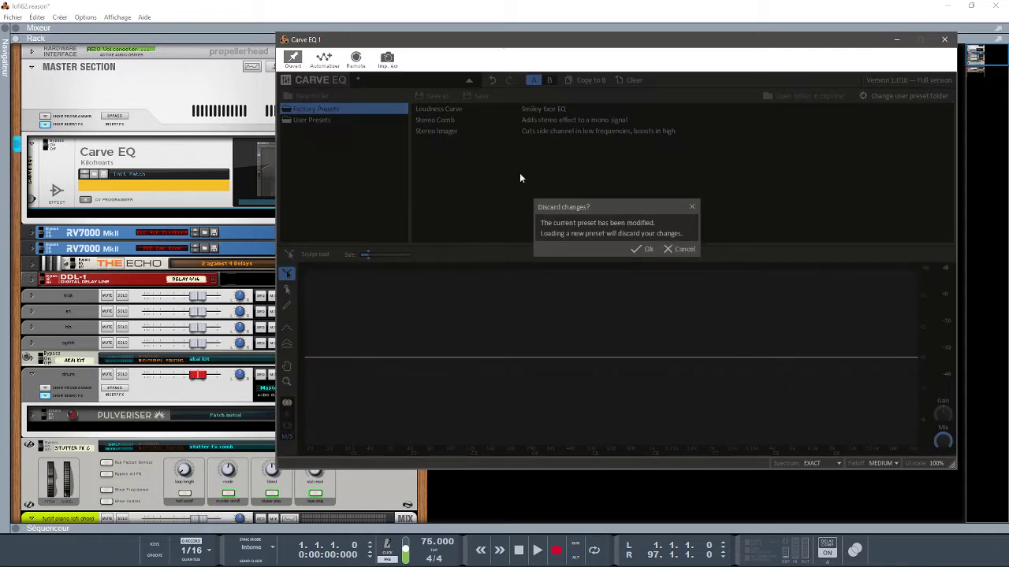
click(646, 249)
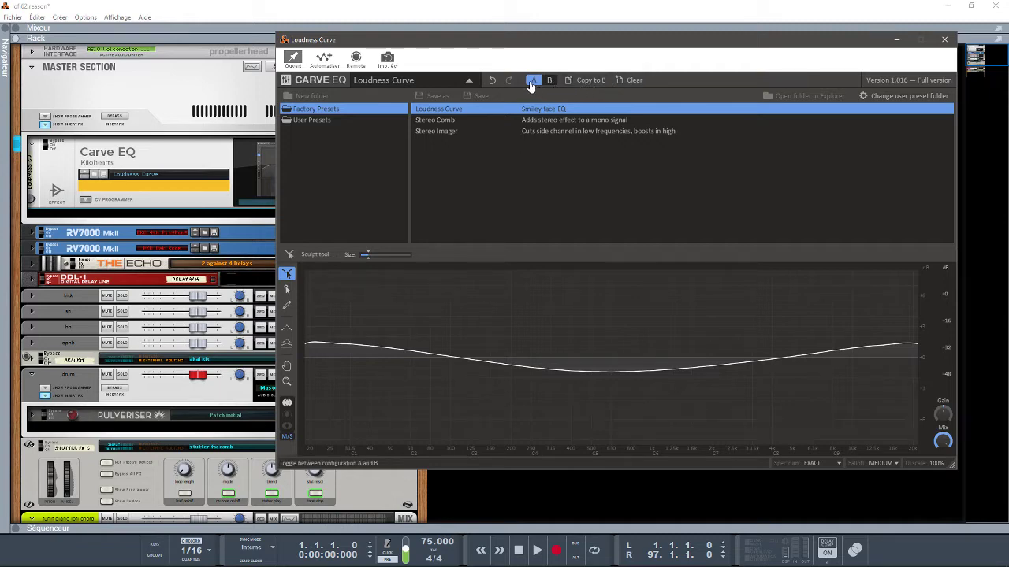
Clear the loaded preset's EQ curve and close the preset browser.
click(633, 82)
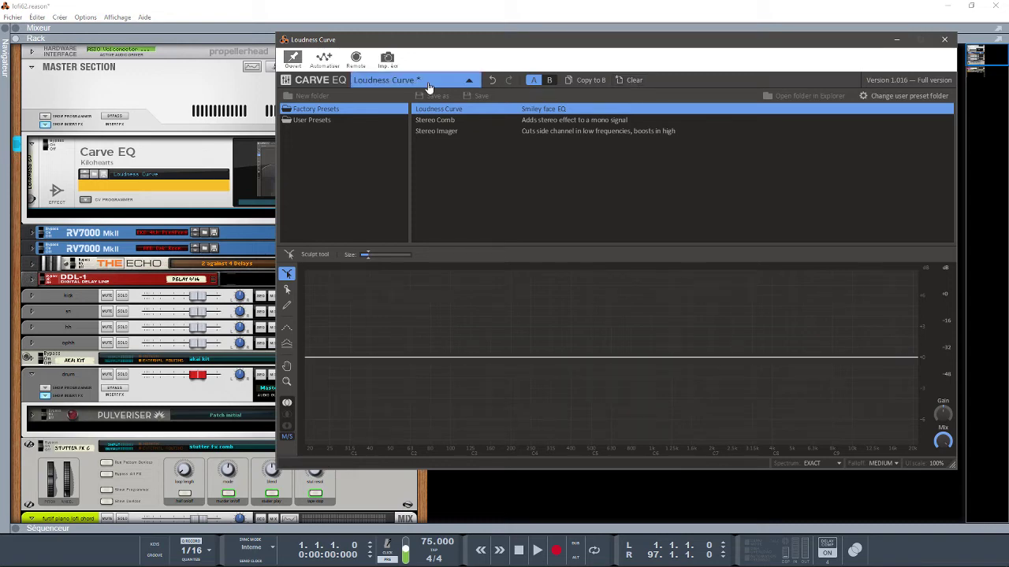
click(470, 82)
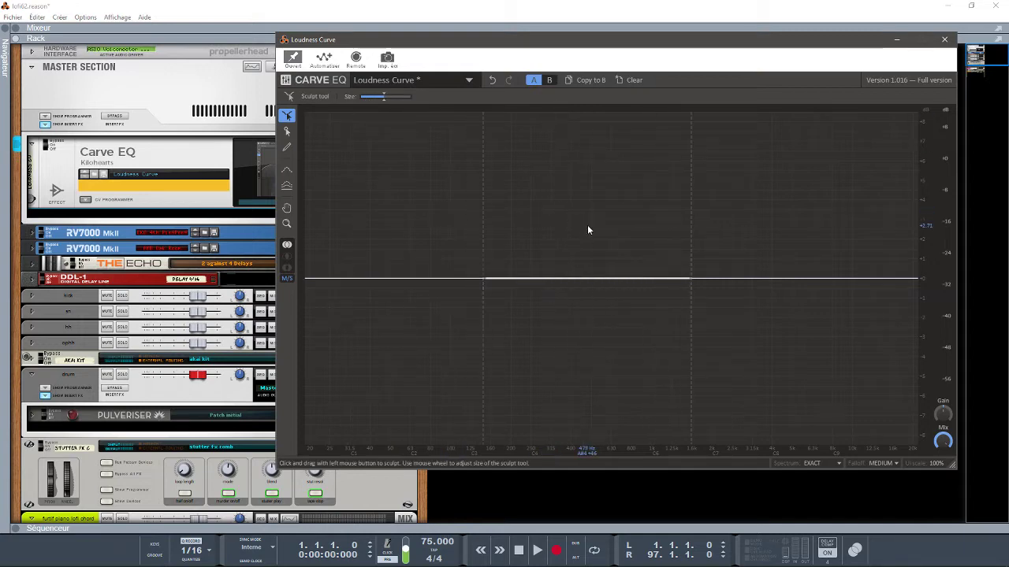
Try the Sculpt tool at progressively smaller sizes during playback, dipping the curve around 220 Hz, and clear the curve after stopping the song.
mouse_move(583, 242)
mouse_down()
mouse_move(617, 198)
mouse_move(682, 212)
mouse_move(707, 261)
mouse_move(703, 297)
mouse_move(696, 279)
mouse_move(720, 110)
mouse_move(625, 88)
mouse_move(557, 116)
mouse_move(502, 378)
mouse_move(355, 361)
mouse_move(291, 390)
mouse_move(246, 473)
mouse_move(429, 402)
mouse_move(628, 382)
mouse_move(755, 380)
mouse_move(857, 394)
mouse_move(896, 427)
mouse_move(955, 441)
mouse_move(922, 441)
mouse_move(887, 399)
mouse_move(861, 280)
mouse_move(797, 213)
mouse_move(799, 252)
mouse_up()
key(space)
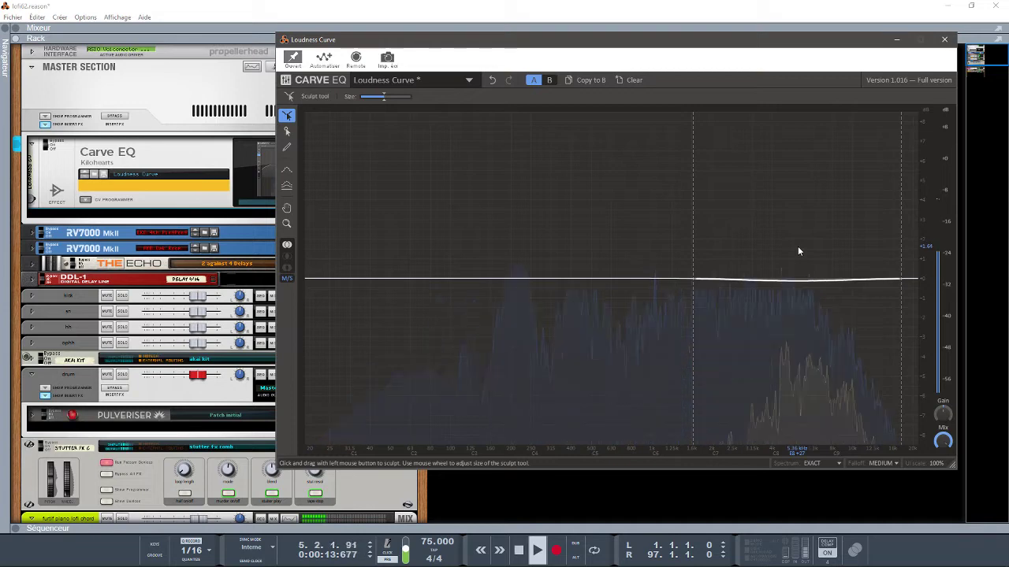
drag(386, 97, 368, 103)
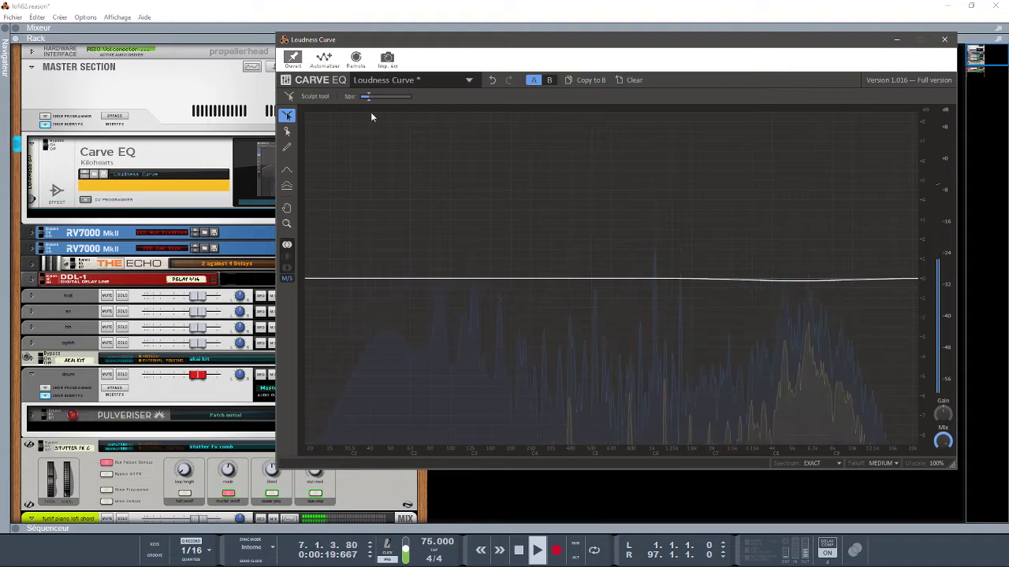
drag(517, 257, 520, 286)
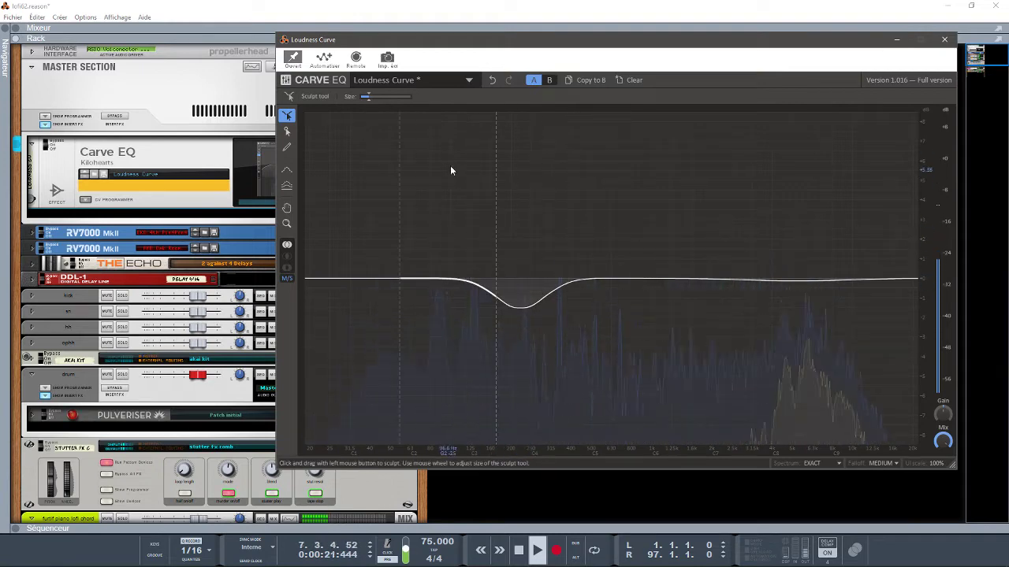
mouse_move(371, 103)
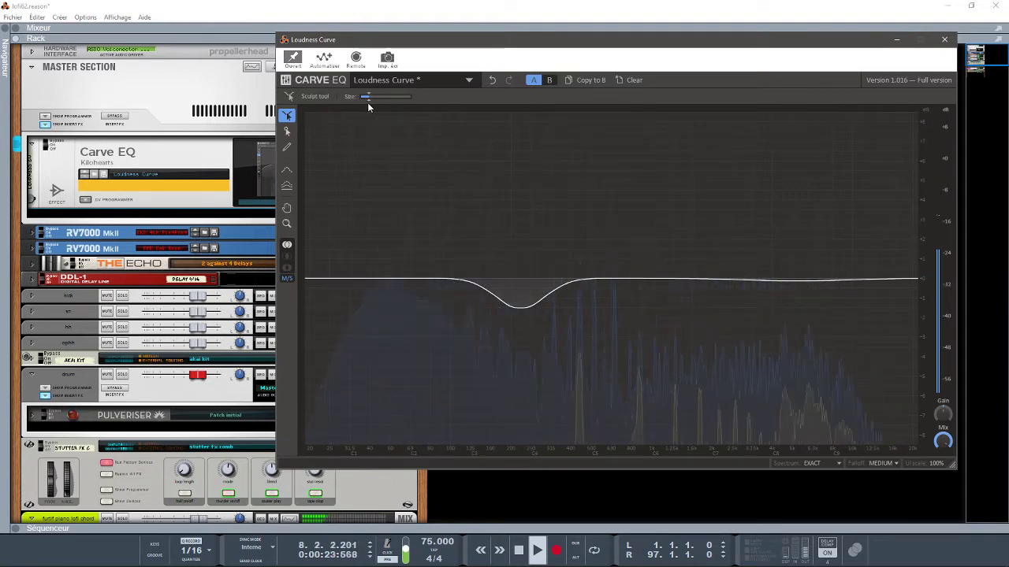
drag(370, 104, 363, 104)
mouse_move(418, 215)
mouse_down()
mouse_move(405, 252)
mouse_move(412, 410)
mouse_move(467, 451)
mouse_move(577, 494)
mouse_move(654, 489)
mouse_move(732, 506)
mouse_move(720, 497)
mouse_move(720, 378)
mouse_move(739, 239)
mouse_move(691, 189)
mouse_move(581, 187)
mouse_move(778, 181)
mouse_move(793, 231)
mouse_move(786, 221)
mouse_up()
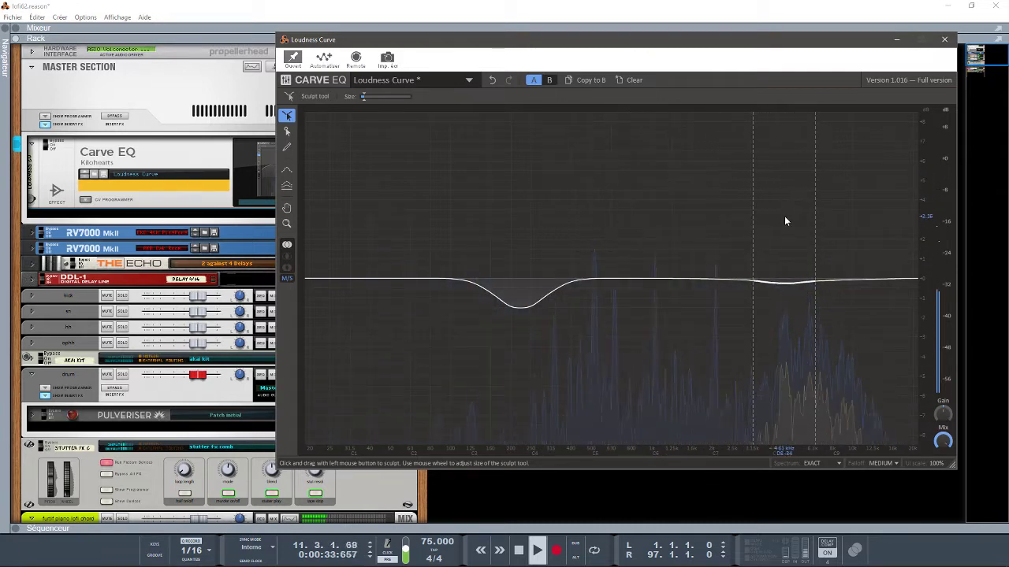
key(space)
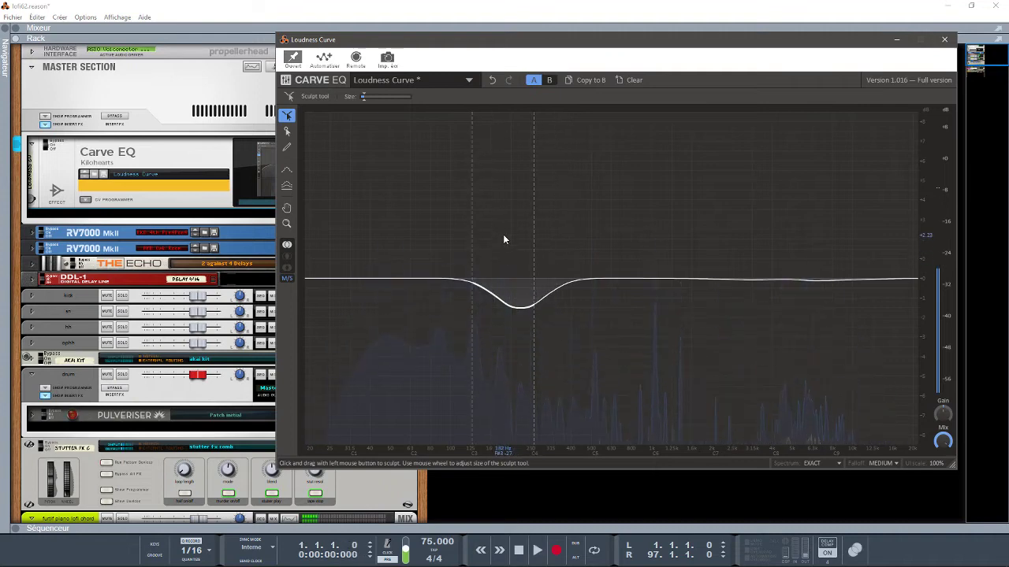
click(632, 80)
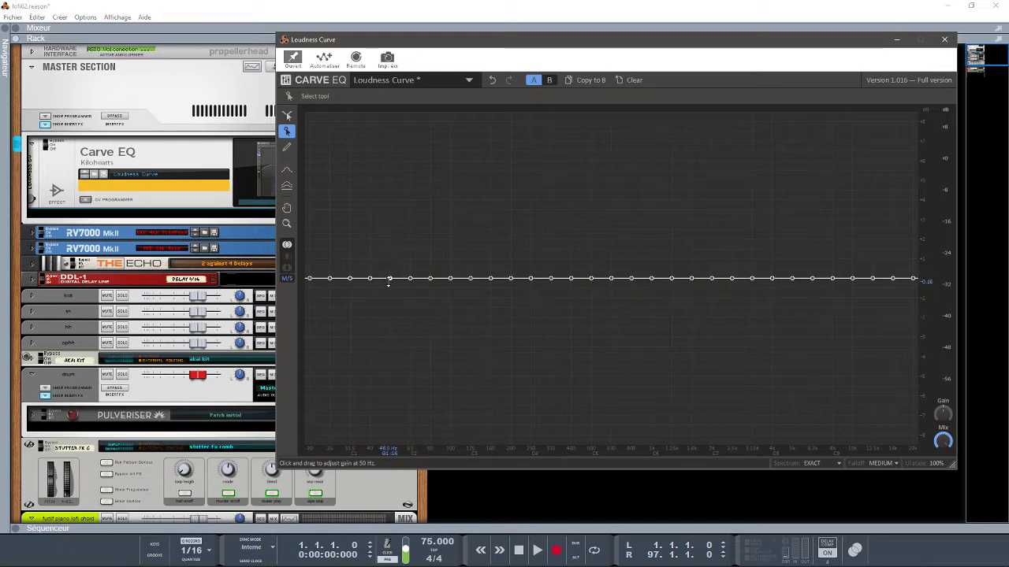
Try the Select tool by raising the 25 Hz handle to its maximum and bringing it back close to 0 dB.
key(space)
drag(329, 278, 347, 80)
key(space)
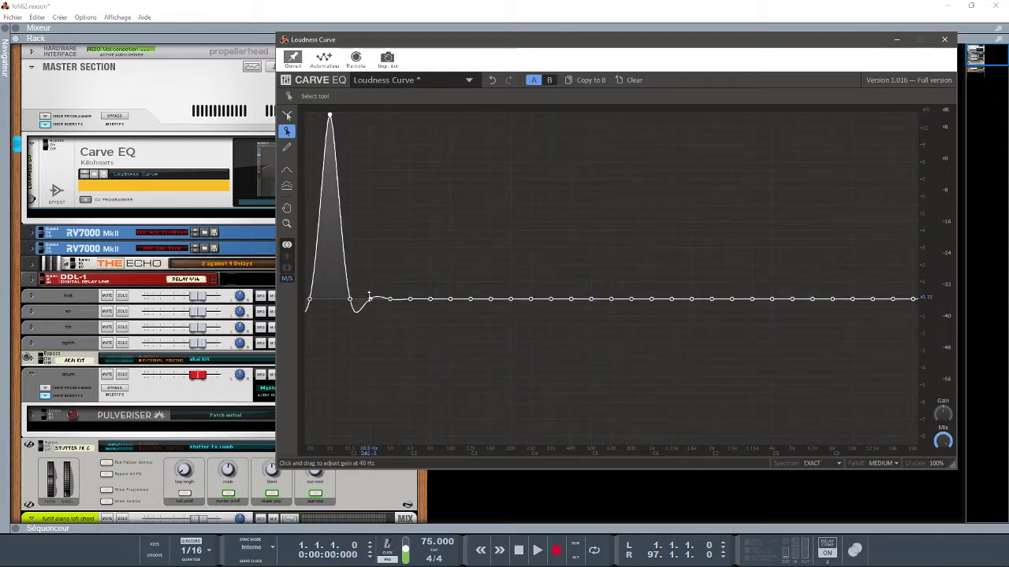
drag(382, 275, 387, 116)
drag(390, 187, 401, 240)
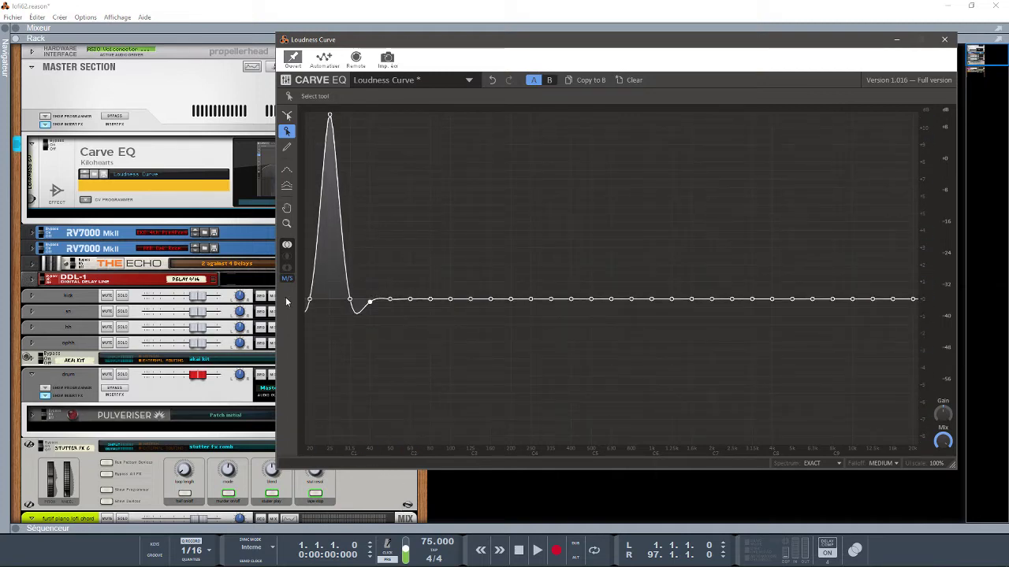
drag(309, 380, 312, 263)
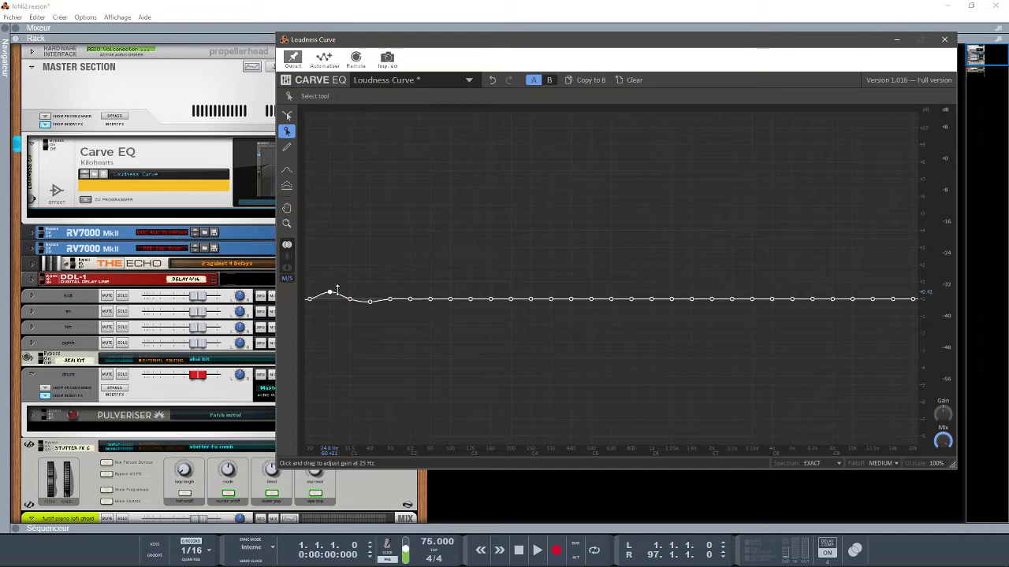
Sculpt a low cut below about 30 Hz, a high cut above about 12.5 kHz and a boost around 40 to 60 Hz during playback.
key(space)
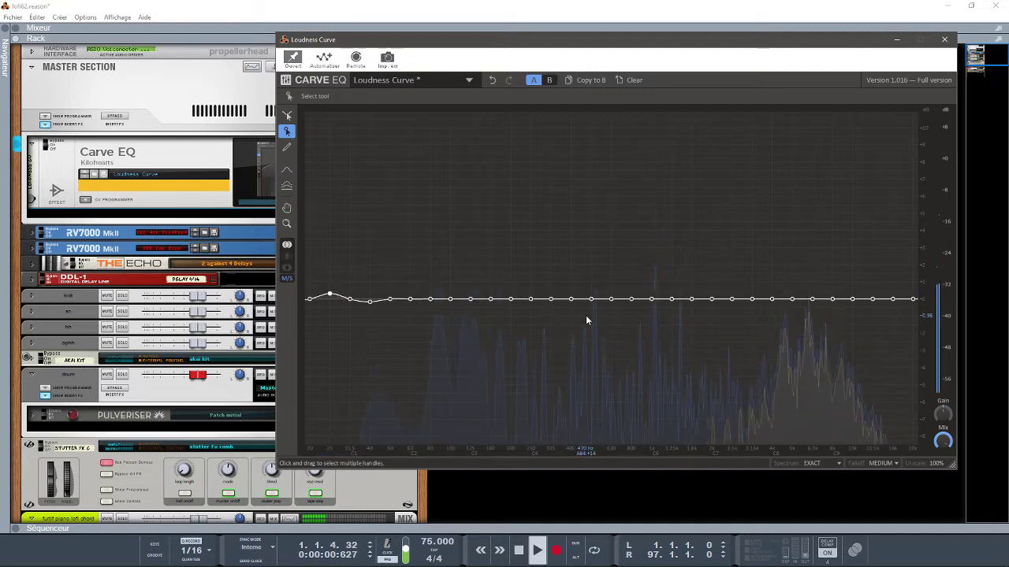
click(287, 115)
mouse_move(334, 172)
mouse_down()
mouse_move(308, 266)
mouse_move(305, 448)
mouse_move(321, 449)
mouse_move(308, 448)
mouse_up()
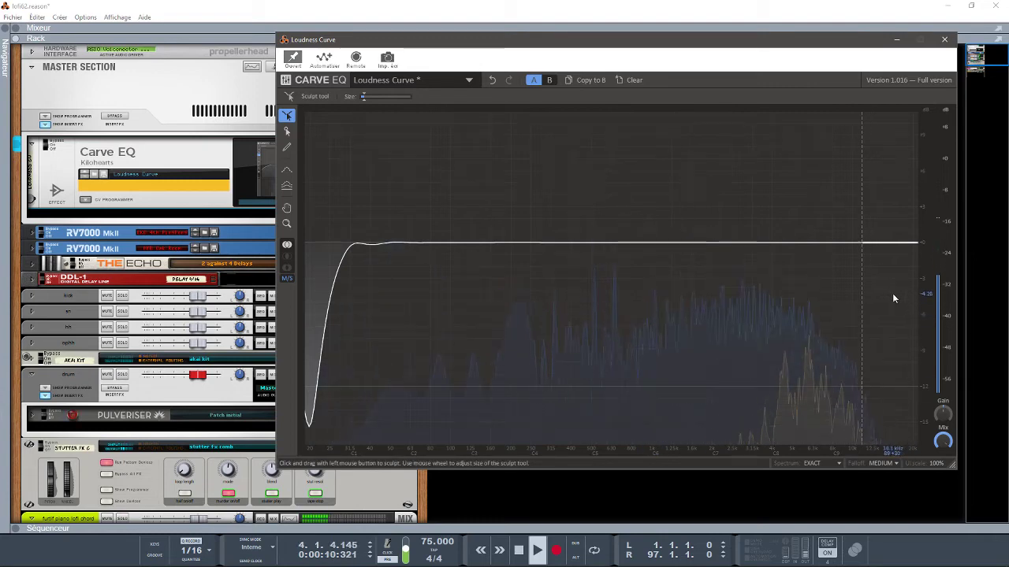
drag(876, 297, 916, 557)
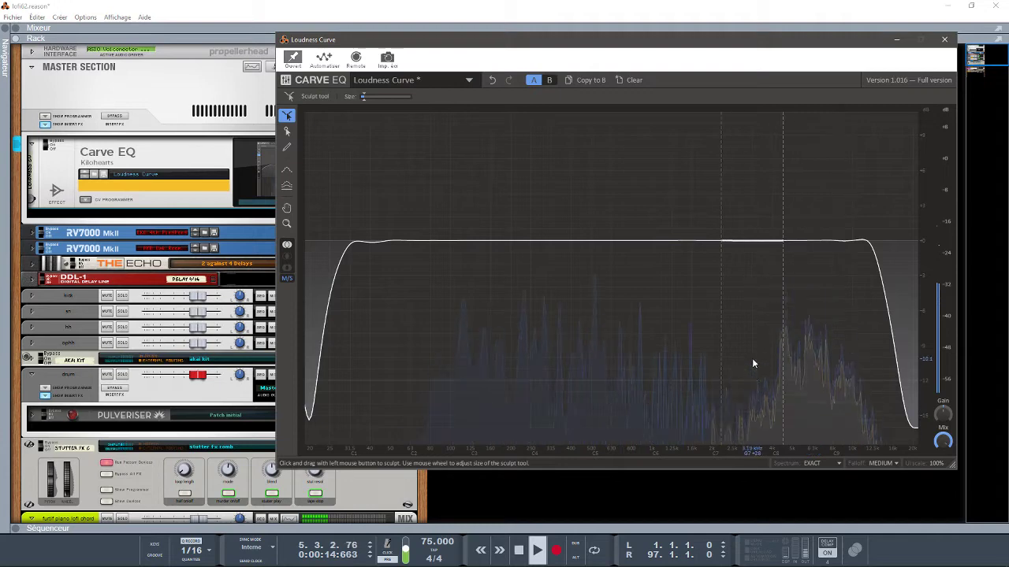
mouse_move(359, 98)
mouse_down()
mouse_move(375, 105)
mouse_move(367, 102)
mouse_up()
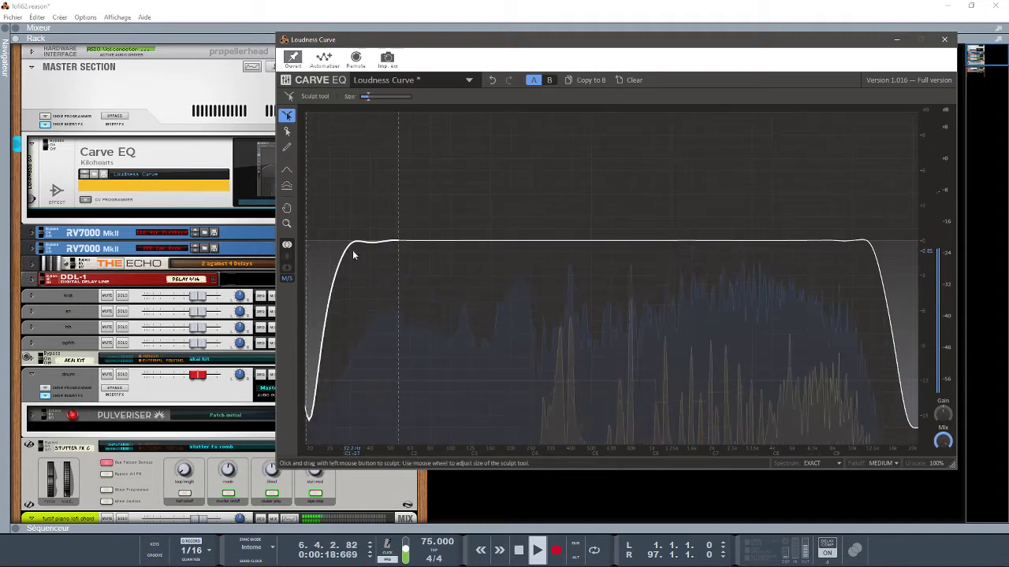
mouse_move(418, 264)
mouse_down()
mouse_move(401, 215)
mouse_move(371, 197)
mouse_move(430, 170)
mouse_move(429, 156)
mouse_move(411, 150)
mouse_up()
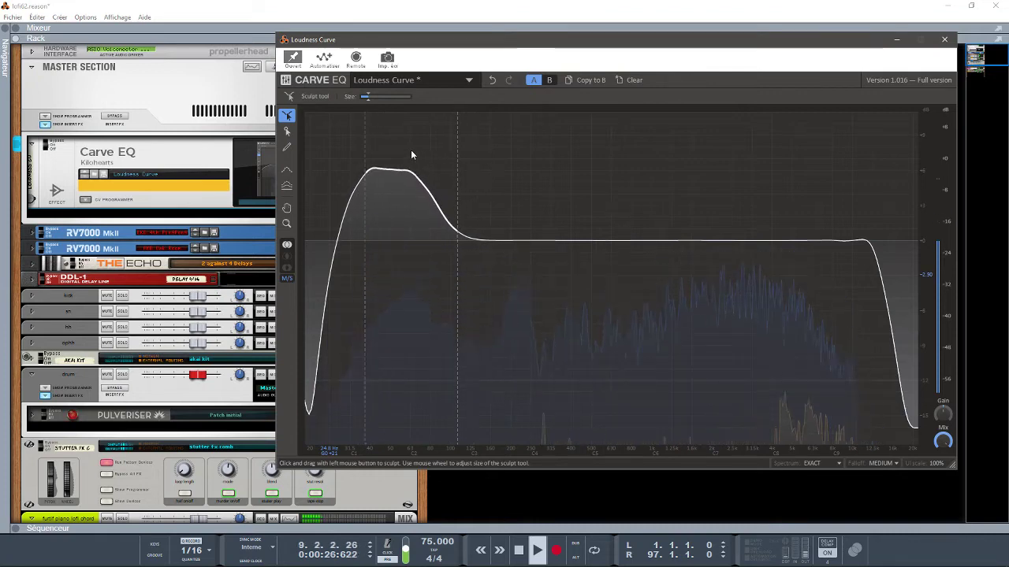
Use the Select tool to carve a deep notch at 1.25 kHz, slightly lowering the neighbouring 1 kHz and 1.6 kHz handles.
click(287, 133)
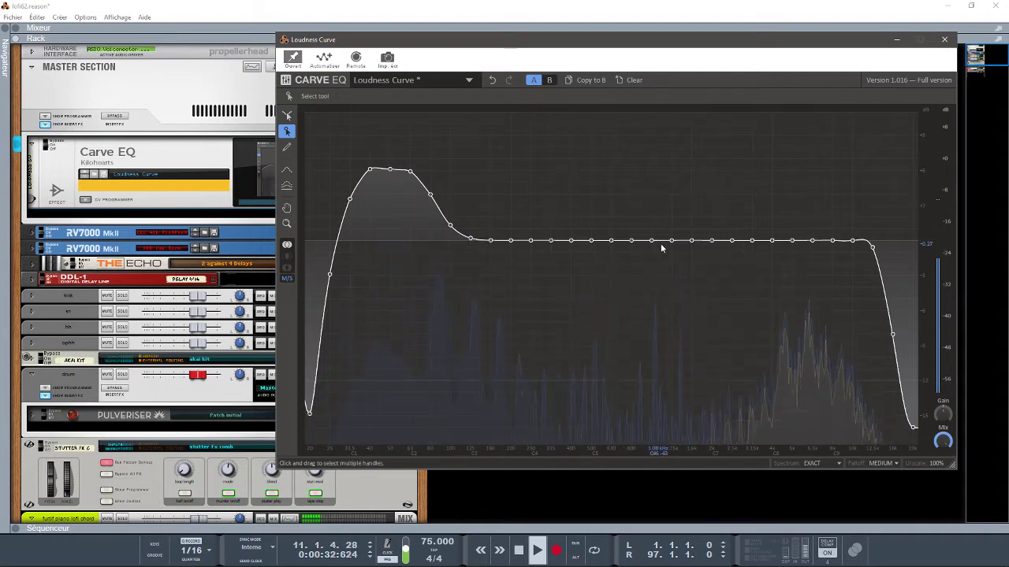
drag(670, 241, 675, 448)
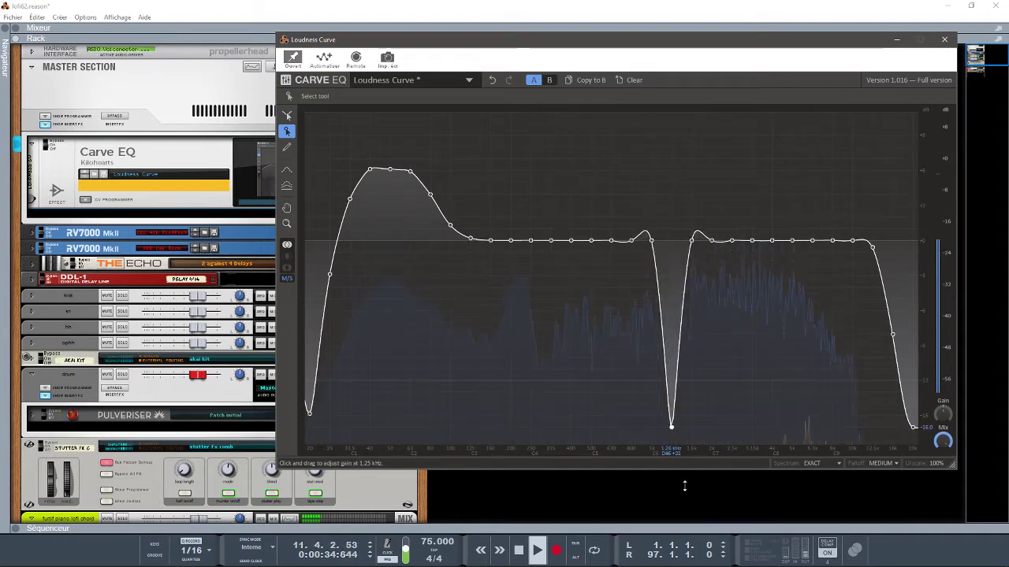
drag(651, 238, 652, 260)
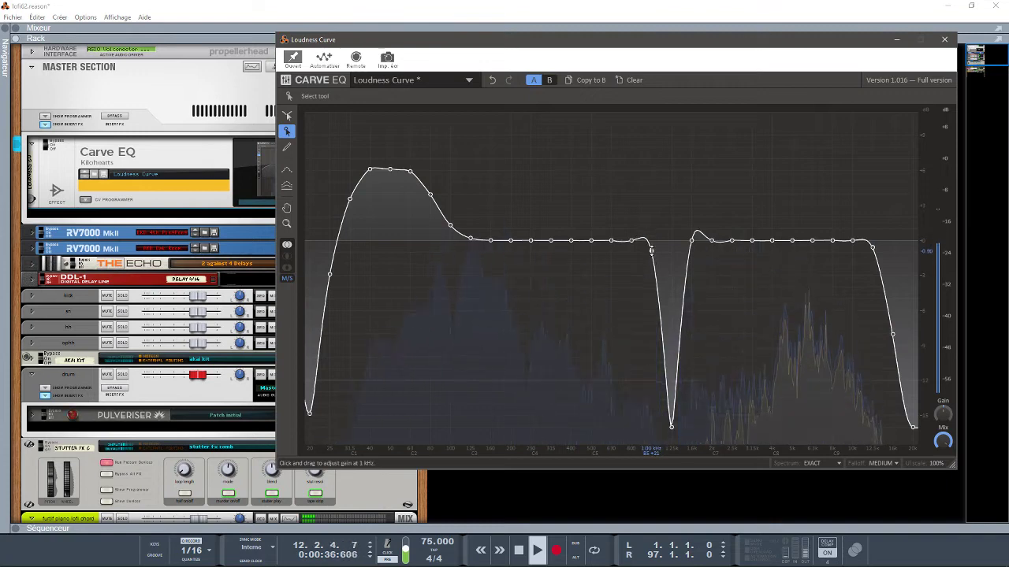
drag(692, 238, 692, 261)
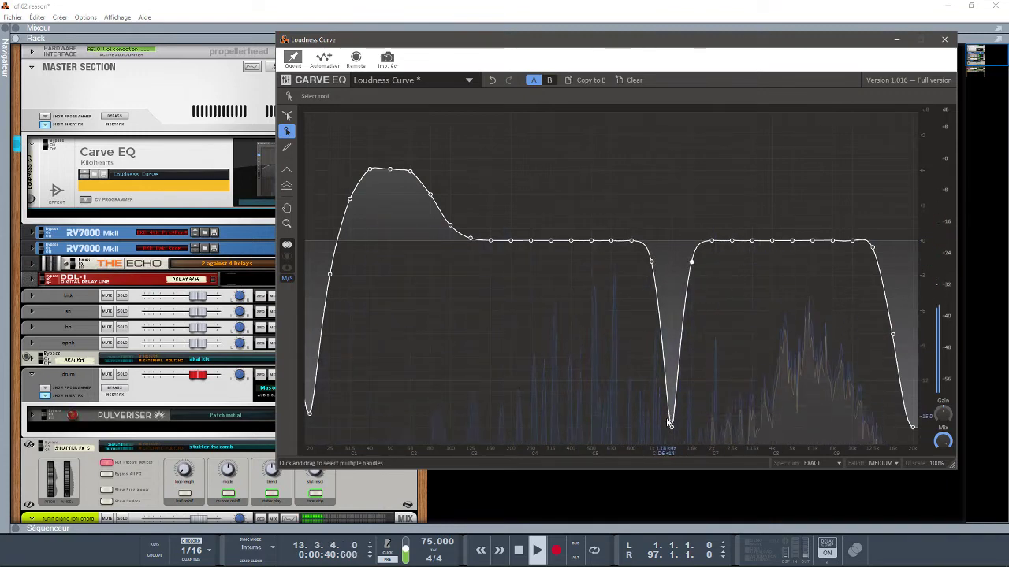
drag(669, 424, 672, 305)
drag(677, 193, 662, 431)
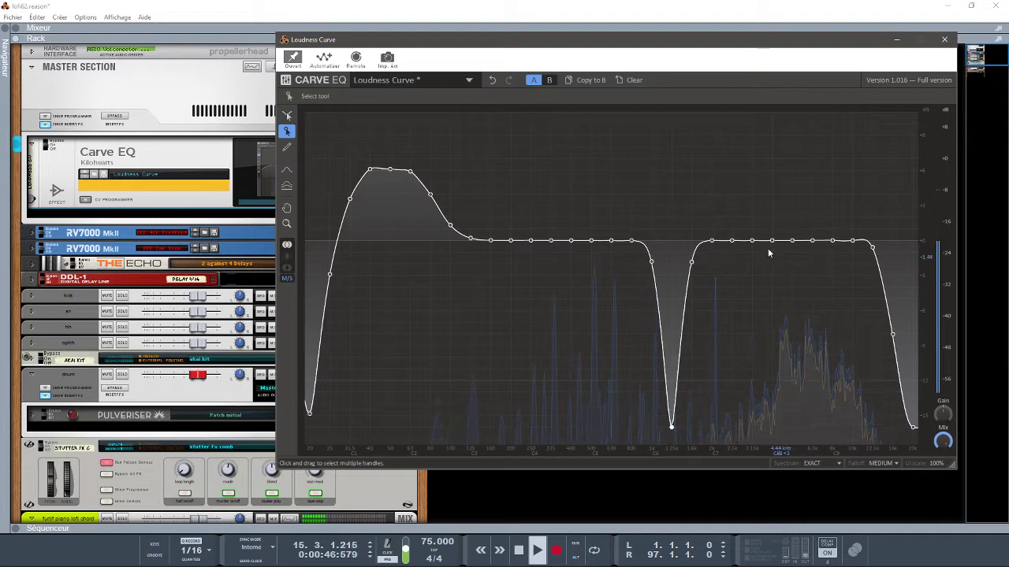
Cut the 4 kHz and 50 Hz handles, and clear the whole curve after stopping the song.
drag(772, 241, 785, 372)
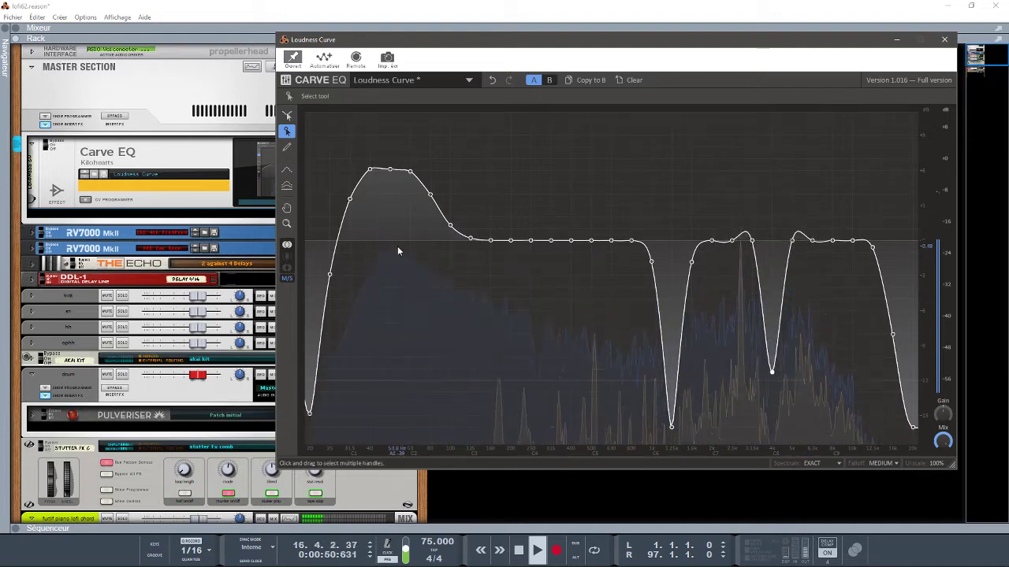
drag(390, 170, 389, 415)
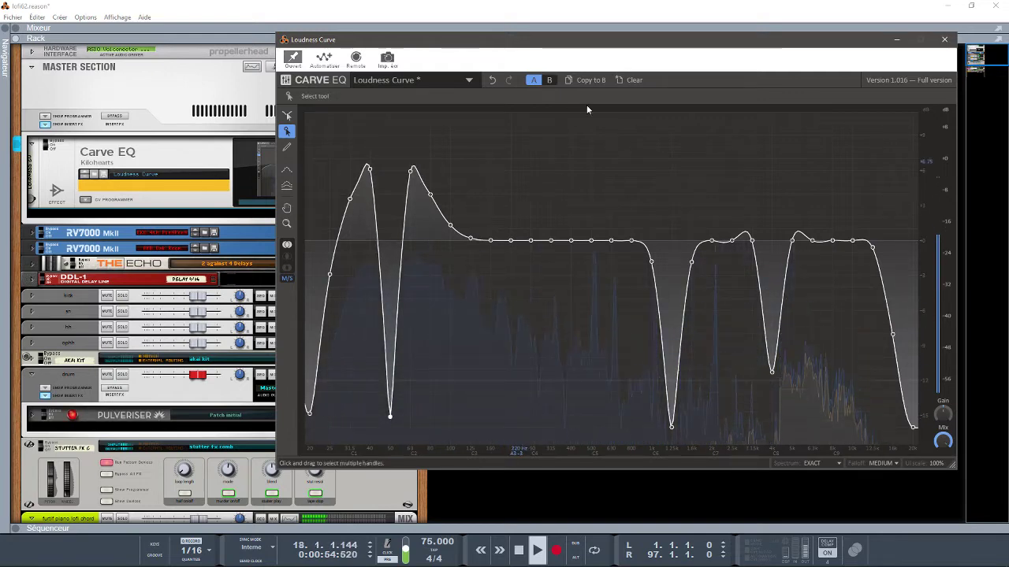
key(space)
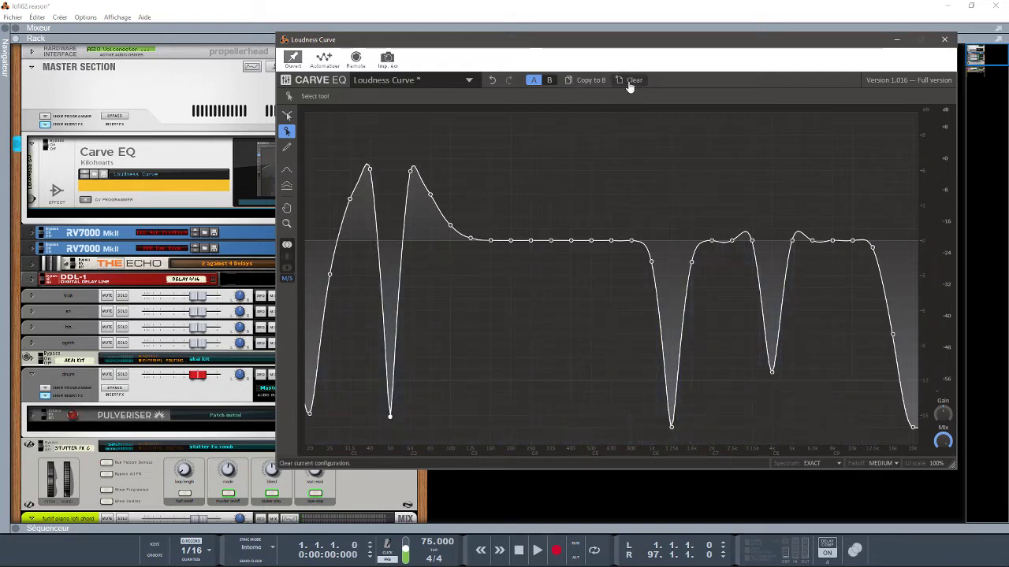
click(633, 80)
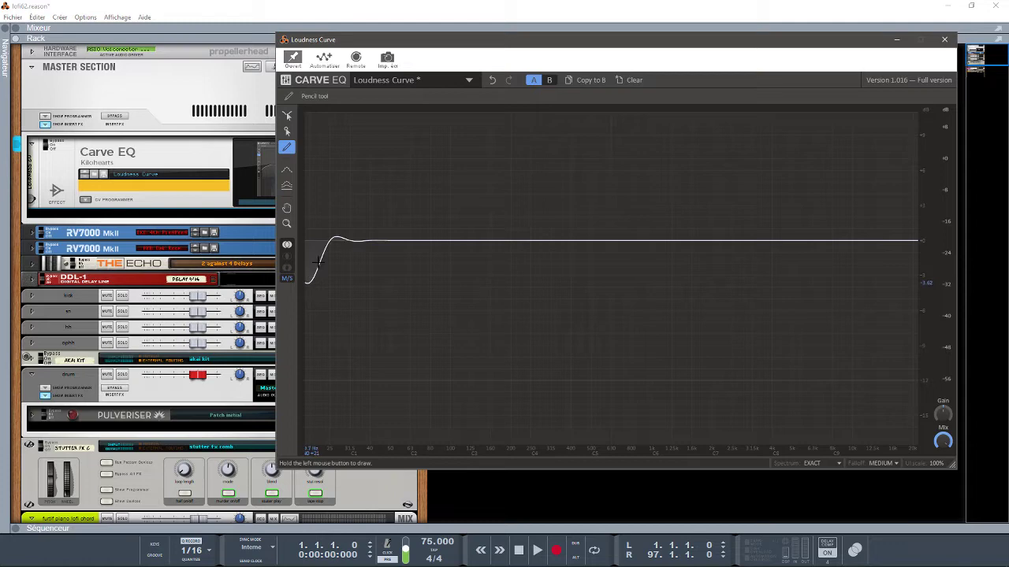
Draw the EQ curve freehand with the Pencil tool, rolling off the lowest and highest frequencies, and switch to the Reference tool.
mouse_move(355, 228)
mouse_down()
mouse_move(405, 178)
mouse_move(504, 226)
mouse_move(610, 324)
mouse_move(768, 343)
mouse_up()
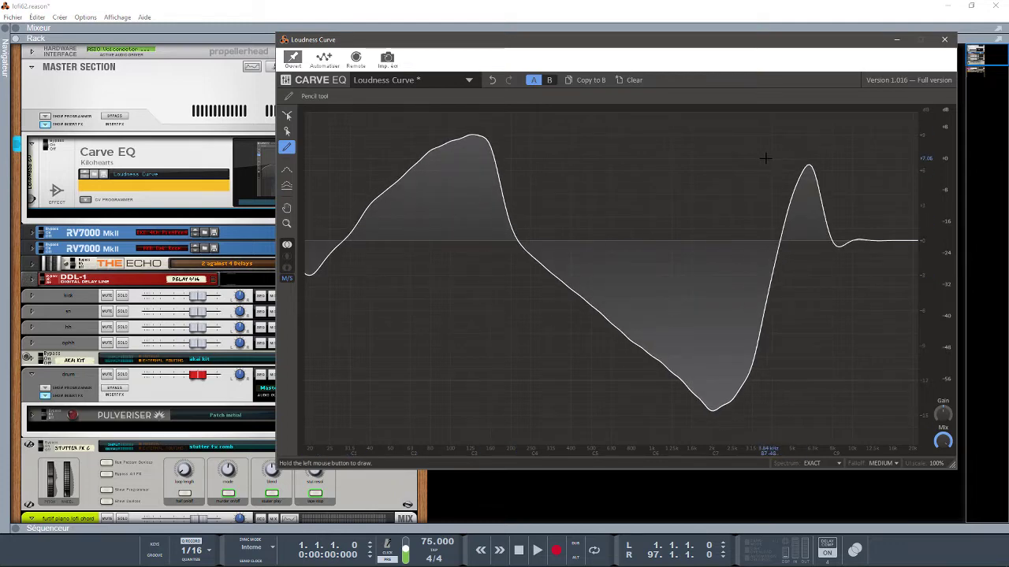
mouse_move(554, 202)
mouse_down()
mouse_move(414, 261)
mouse_move(428, 282)
mouse_move(330, 364)
mouse_up()
drag(316, 407, 306, 430)
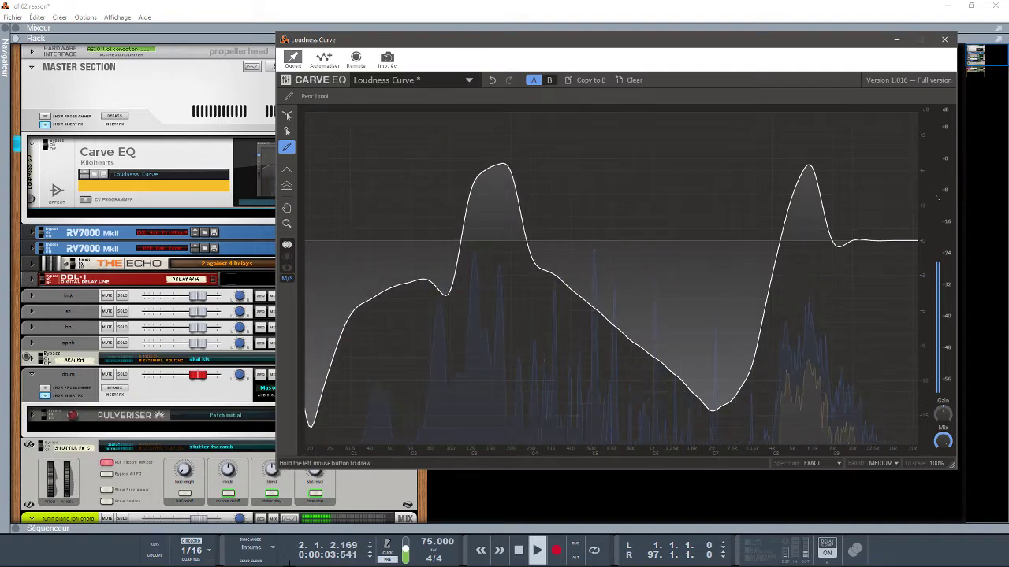
mouse_move(409, 294)
mouse_down()
mouse_move(441, 259)
mouse_move(566, 252)
mouse_move(760, 253)
mouse_move(906, 274)
mouse_up()
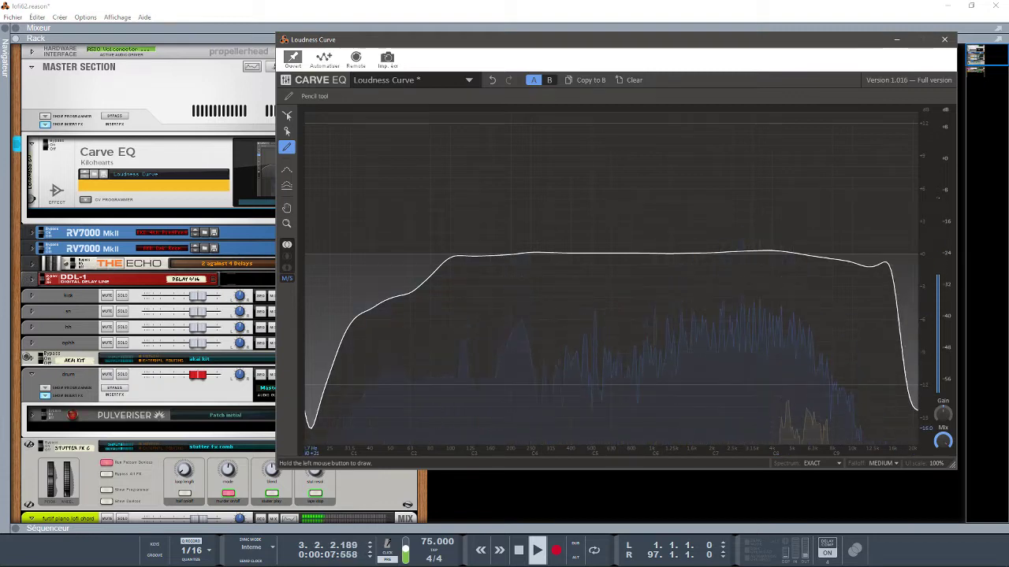
scroll(919, 424, down, 1)
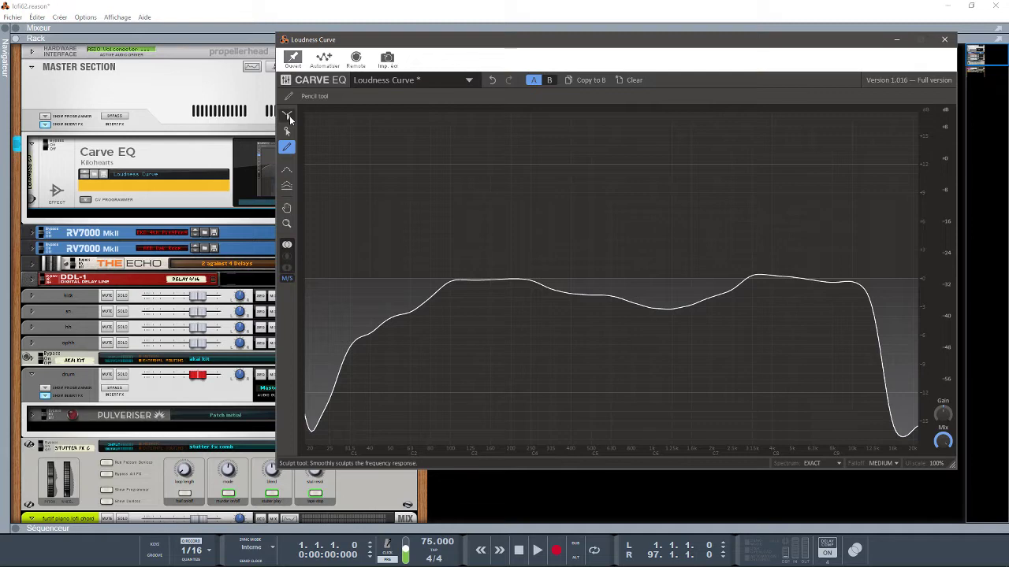
click(286, 172)
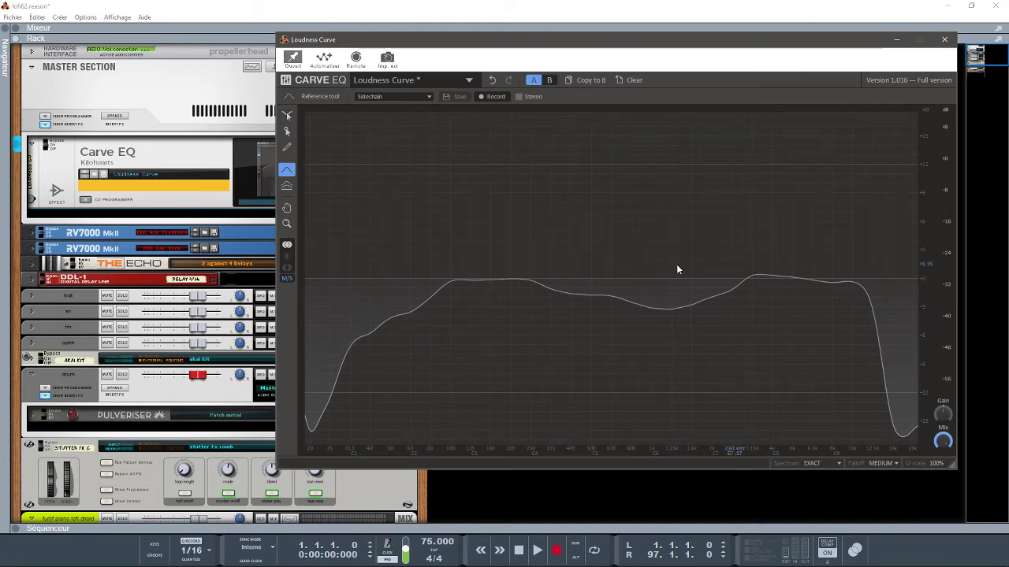
Add the Red Rock Sound RE 302 Graphic Equaliser below Carve EQ in the rack and adjust some of its high-frequency sliders.
click(9, 32)
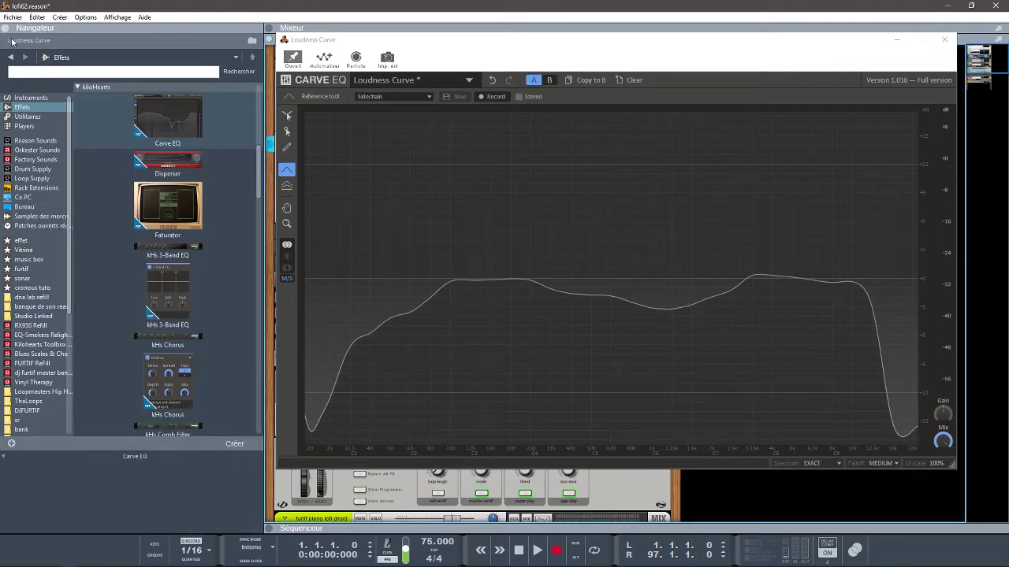
drag(259, 174, 274, 386)
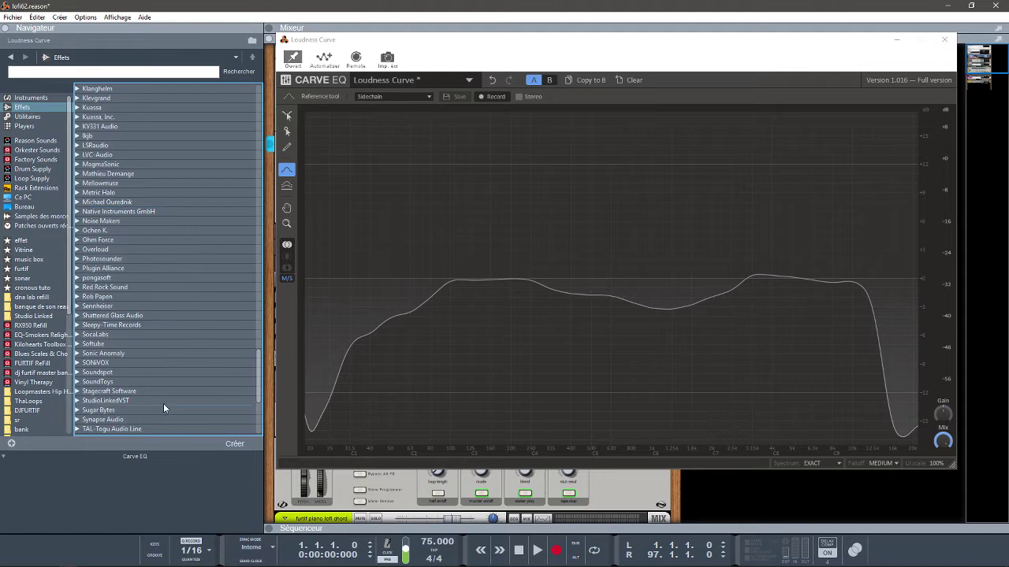
click(78, 288)
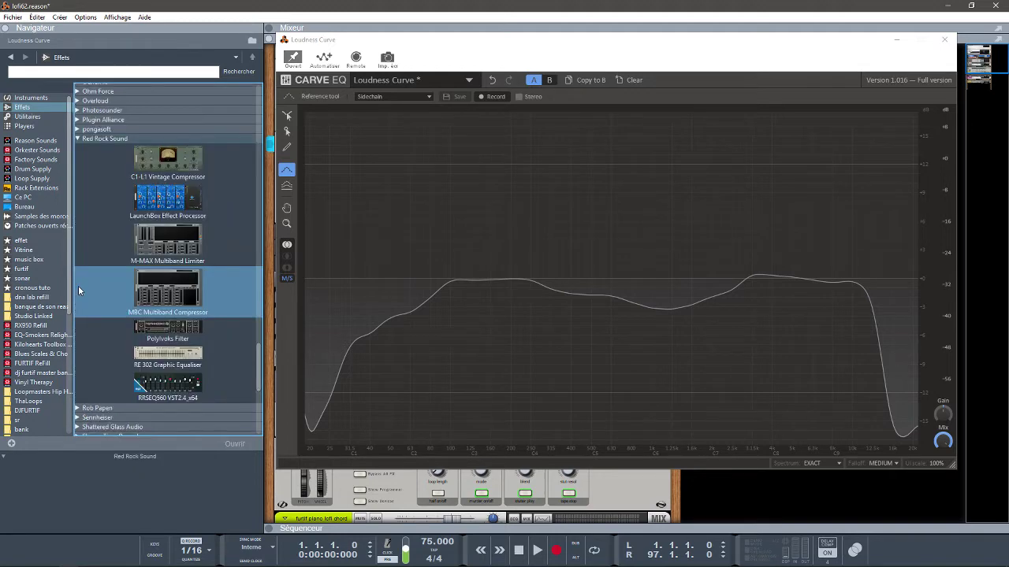
click(896, 39)
drag(167, 353, 195, 356)
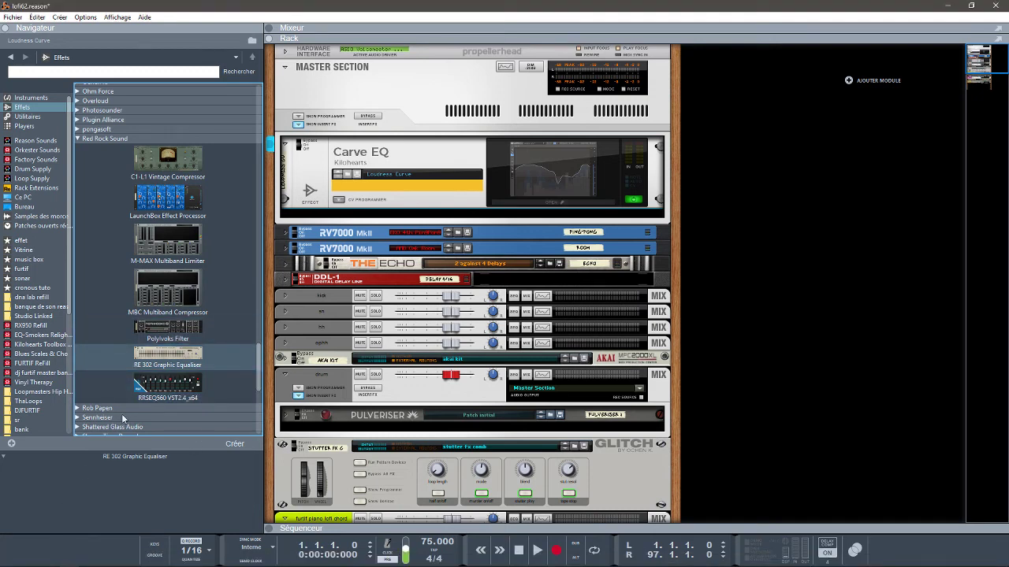
drag(163, 360, 413, 219)
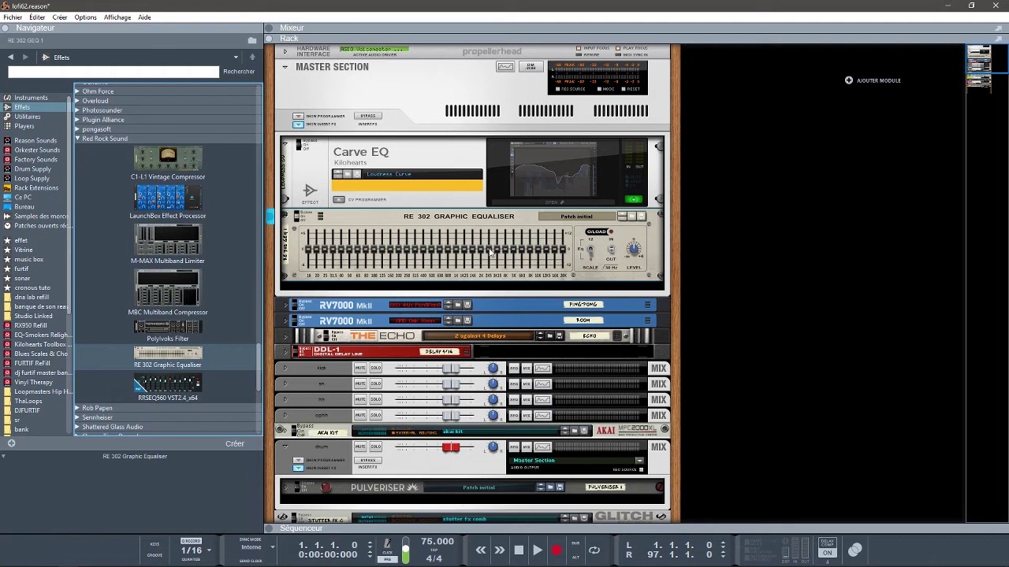
drag(522, 250, 550, 255)
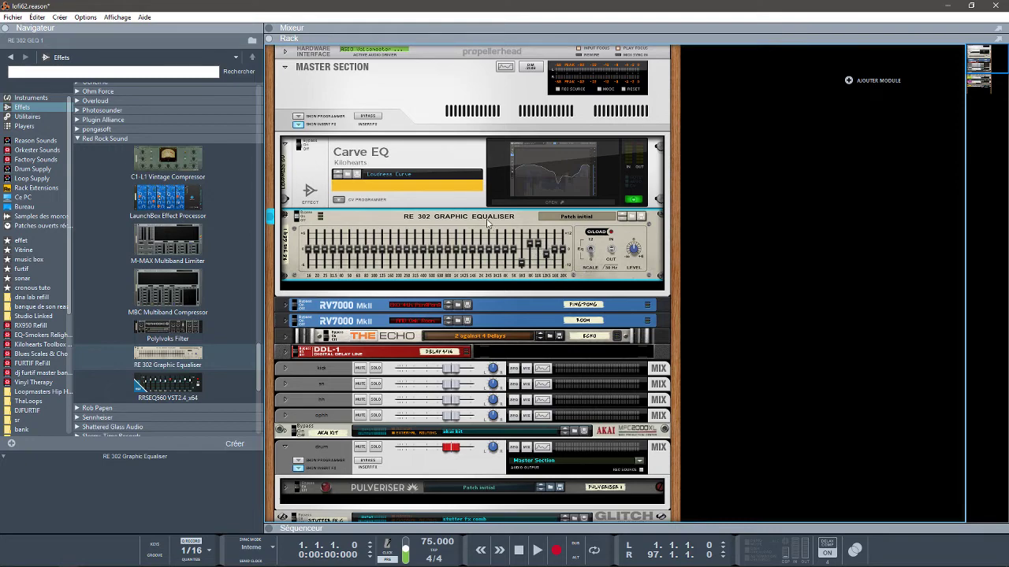
Delete the RE 302 Graphic Equaliser from the rack, then open Carve EQ and clear its curve.
key(Delete)
key(Return)
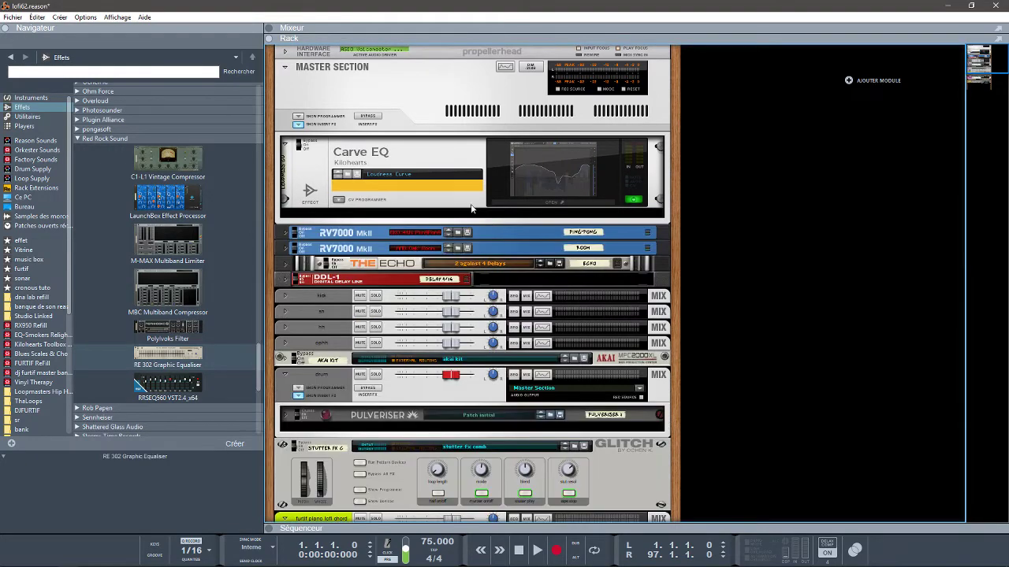
click(534, 201)
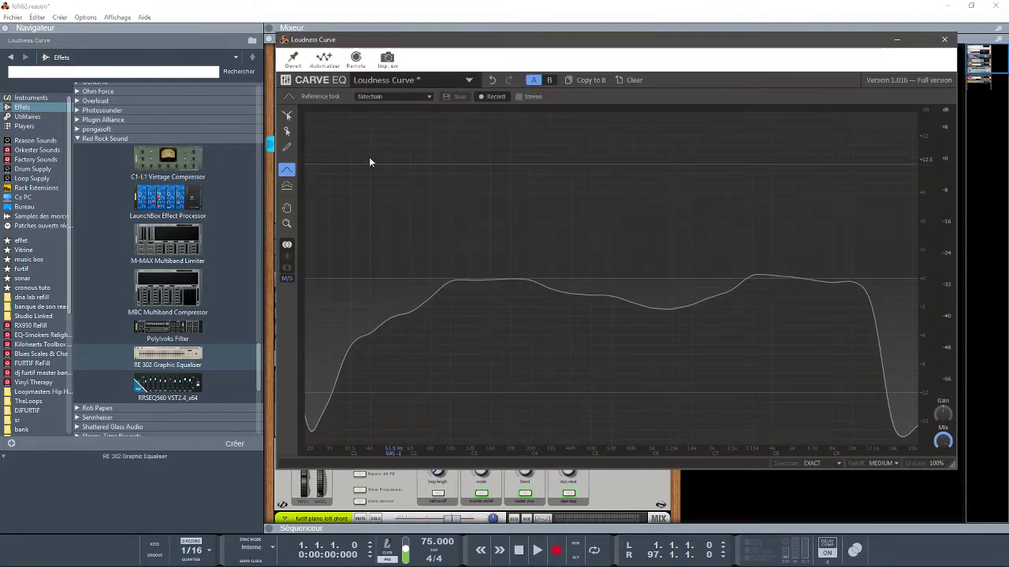
click(632, 79)
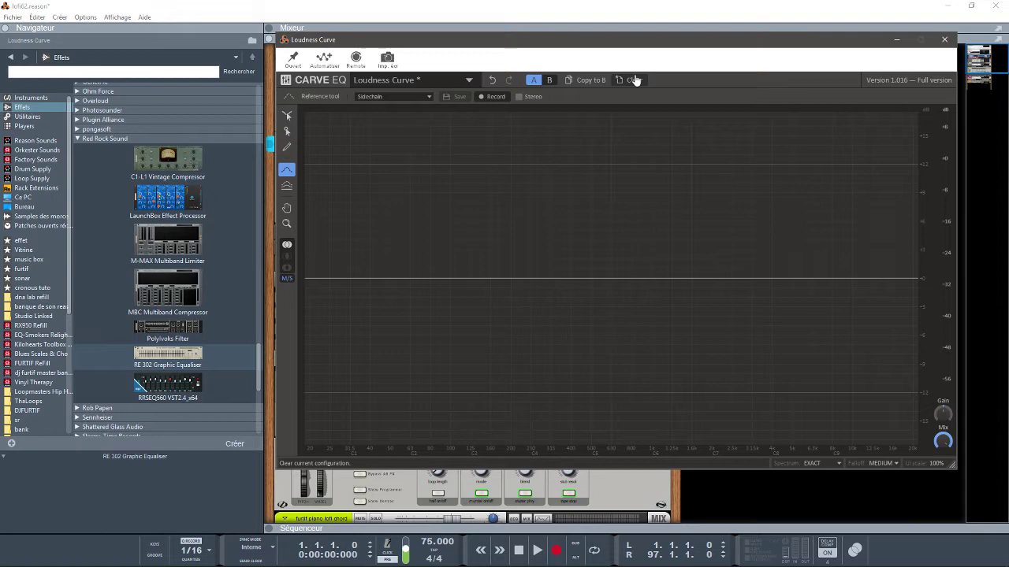
Record the song's input profile with the Match tool during playback, and stop the song.
click(286, 186)
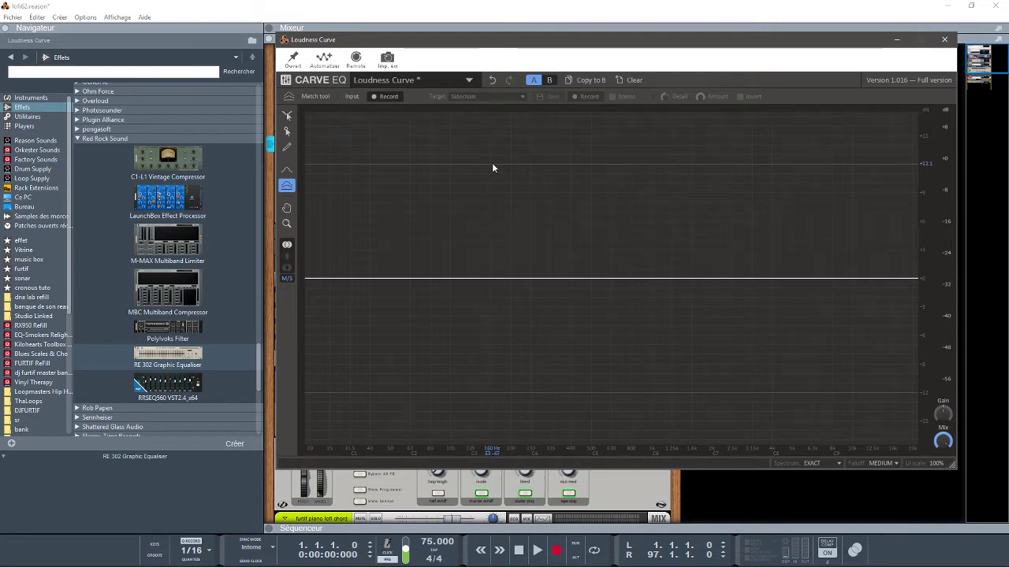
key(space)
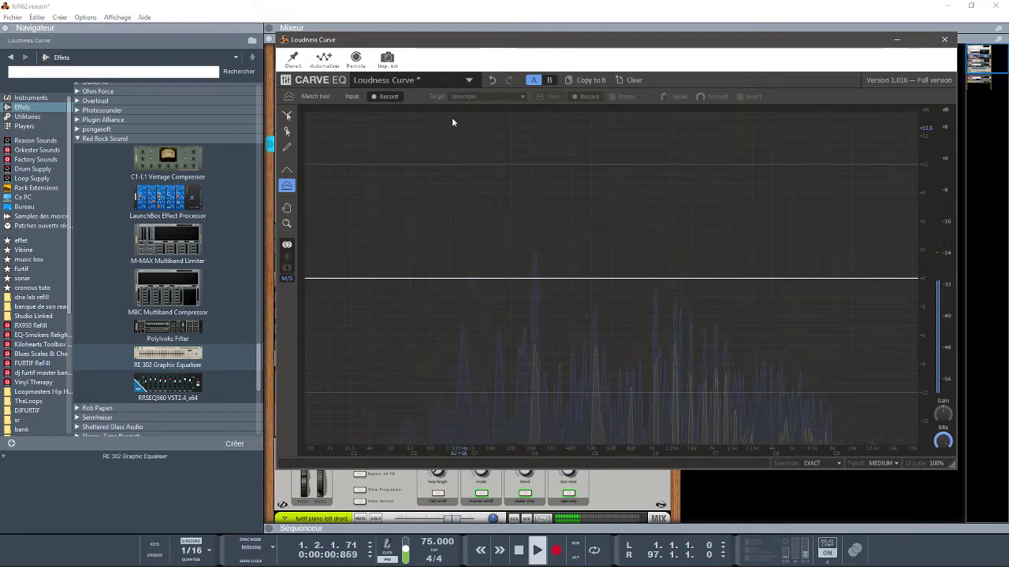
click(386, 98)
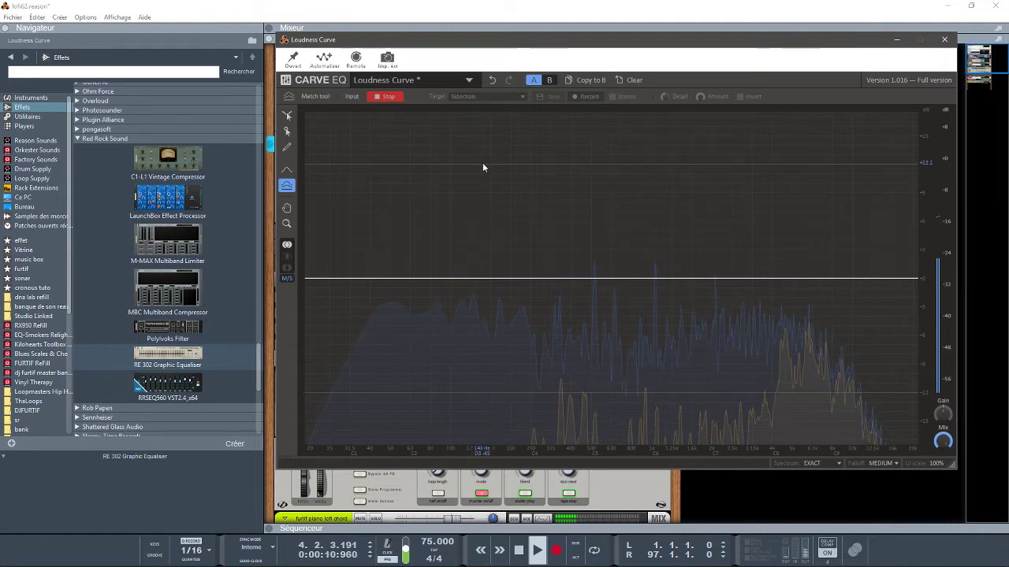
click(387, 99)
key(space)
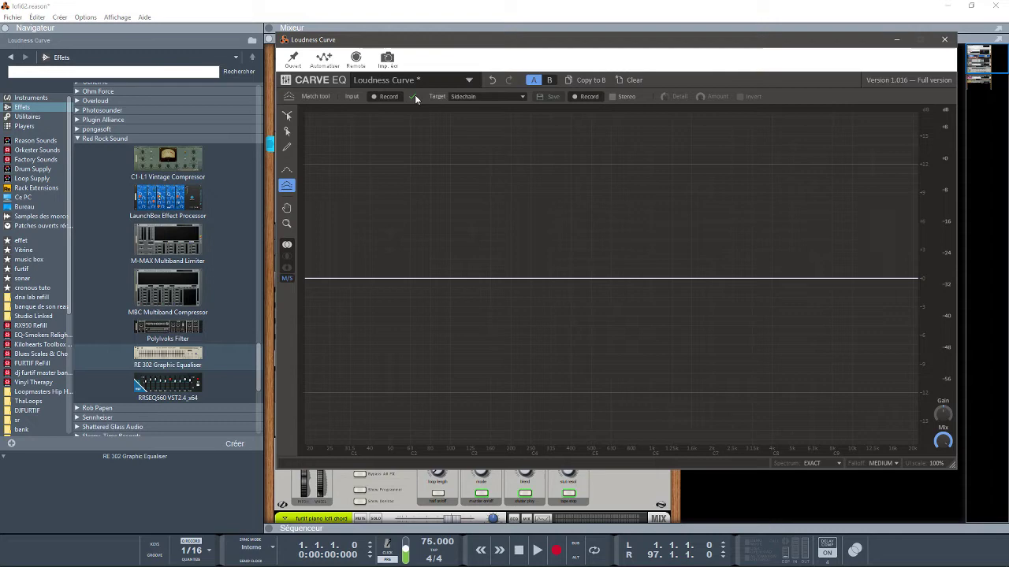
Set the match target to the Hip Hop factory profile California Love, with a reduced Amount and more Detail.
click(519, 97)
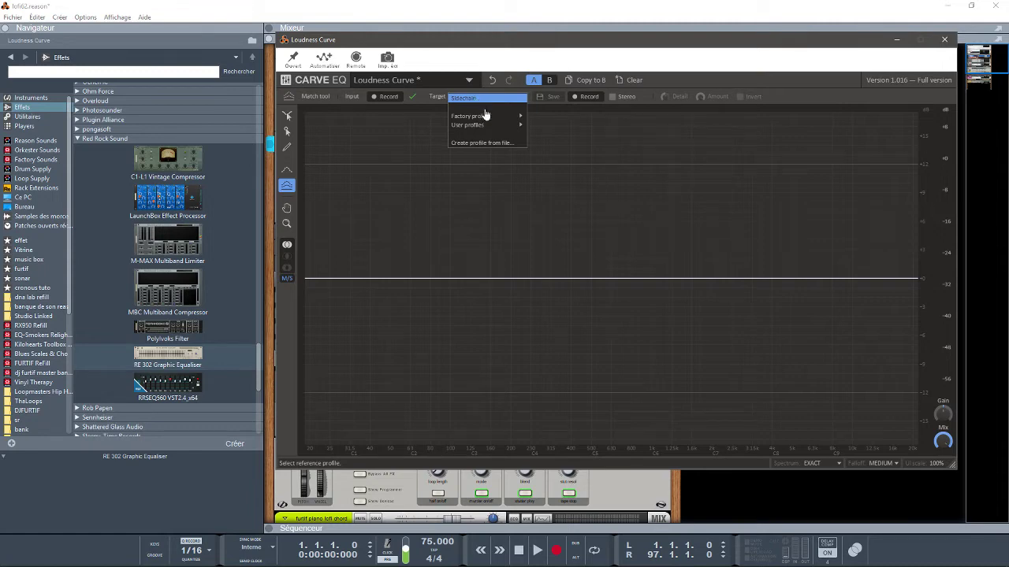
mouse_move(484, 117)
mouse_move(537, 118)
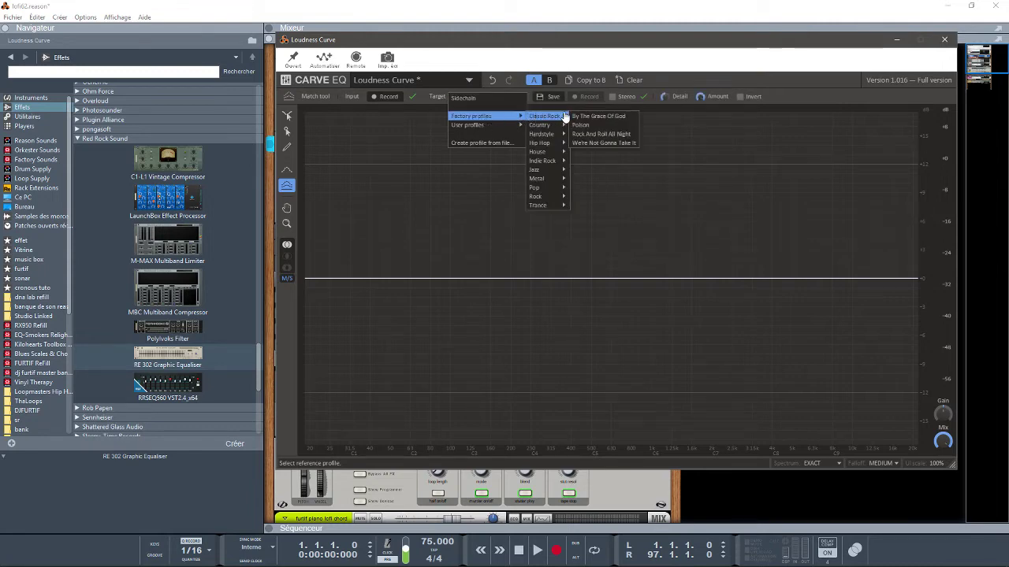
mouse_move(550, 143)
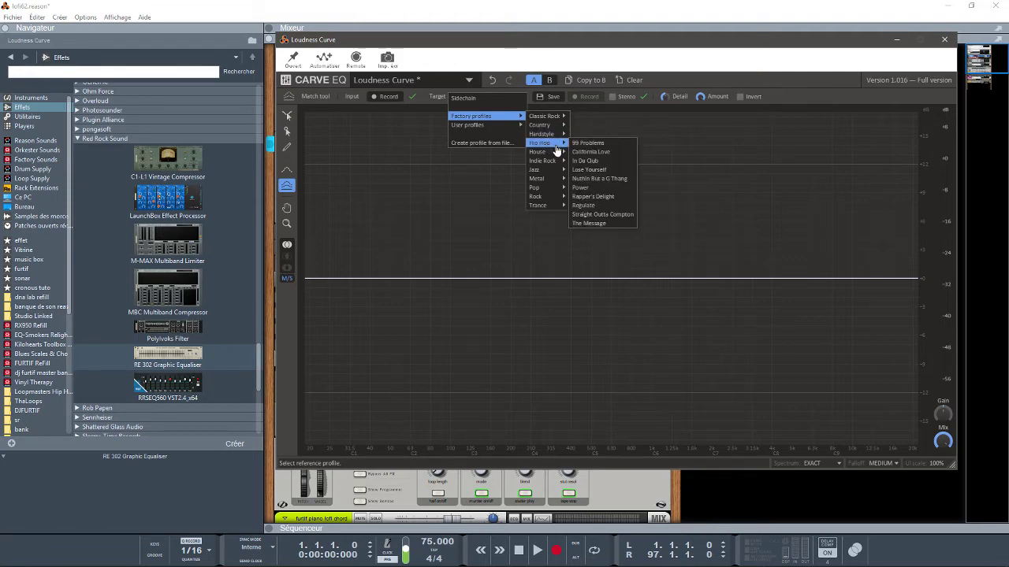
mouse_move(543, 164)
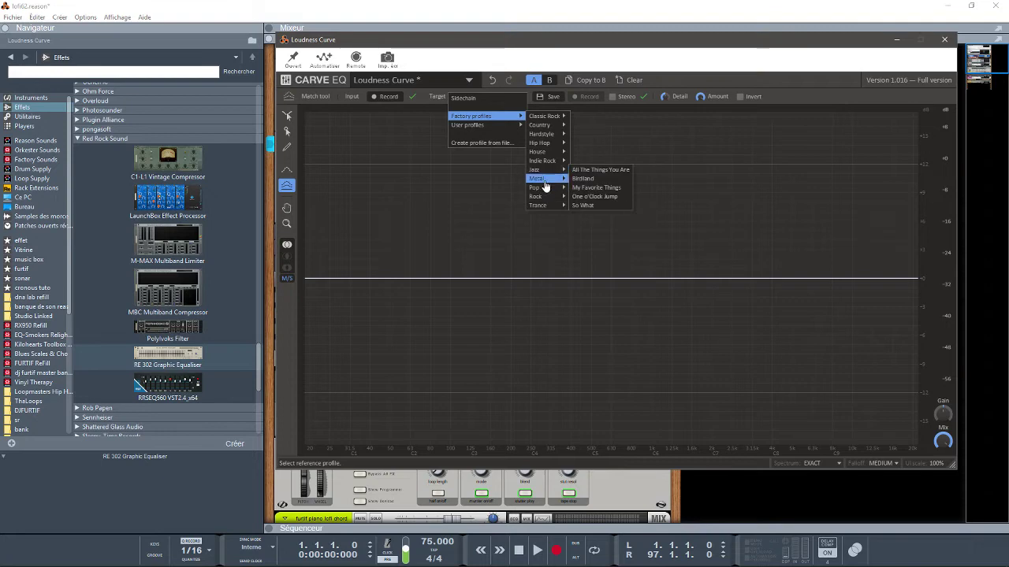
mouse_move(548, 202)
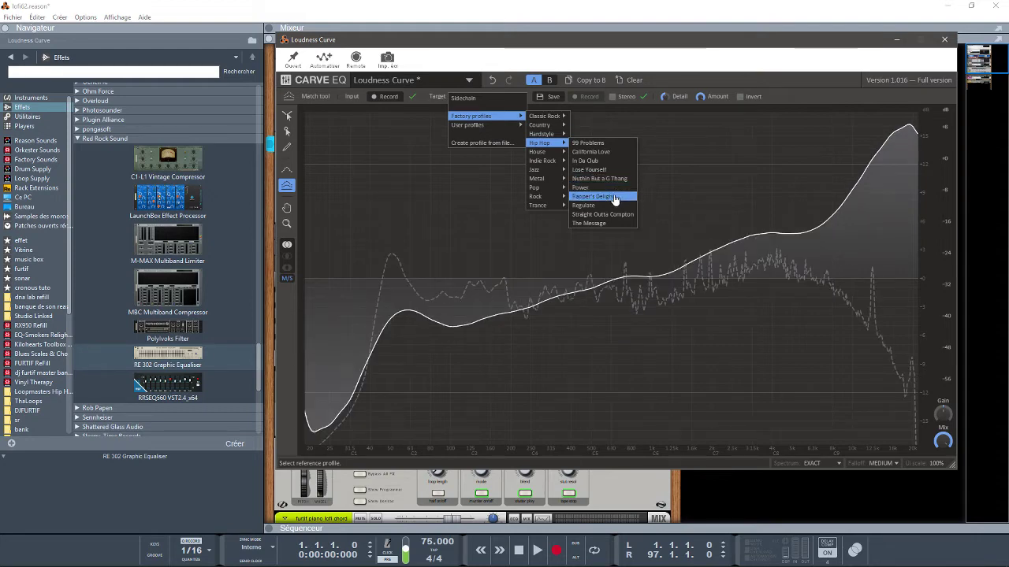
click(600, 152)
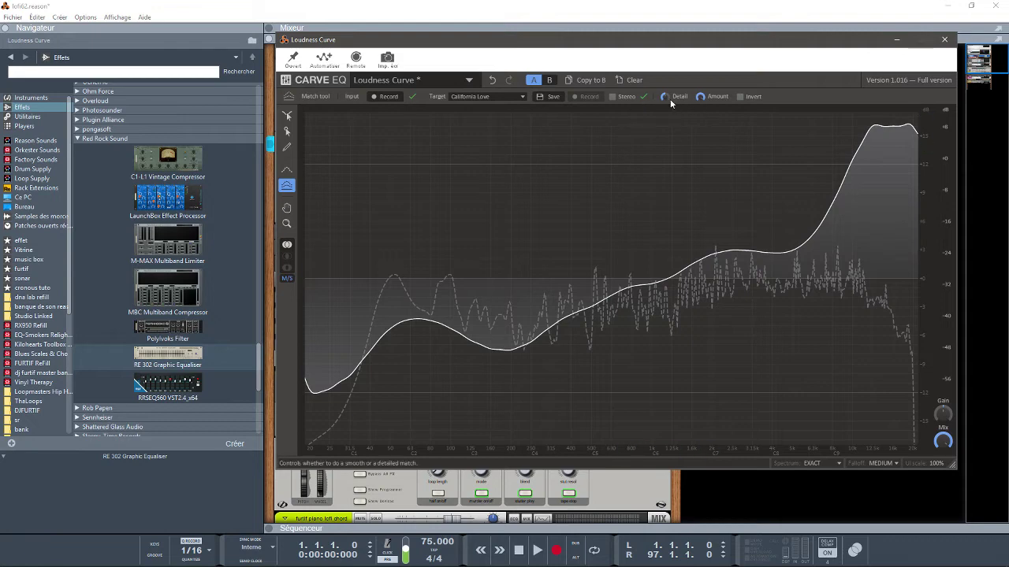
drag(702, 95, 702, 150)
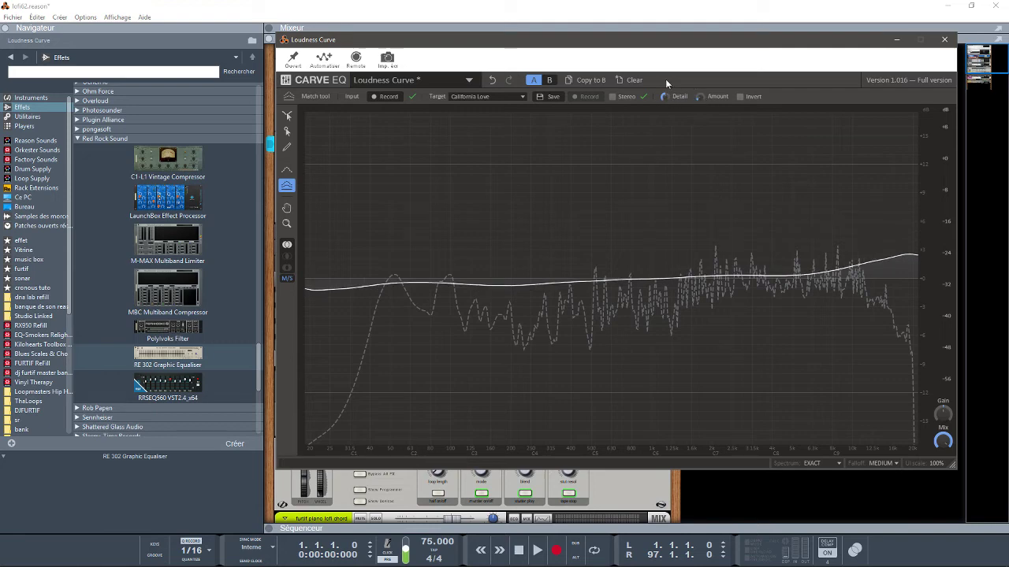
drag(666, 97, 665, 72)
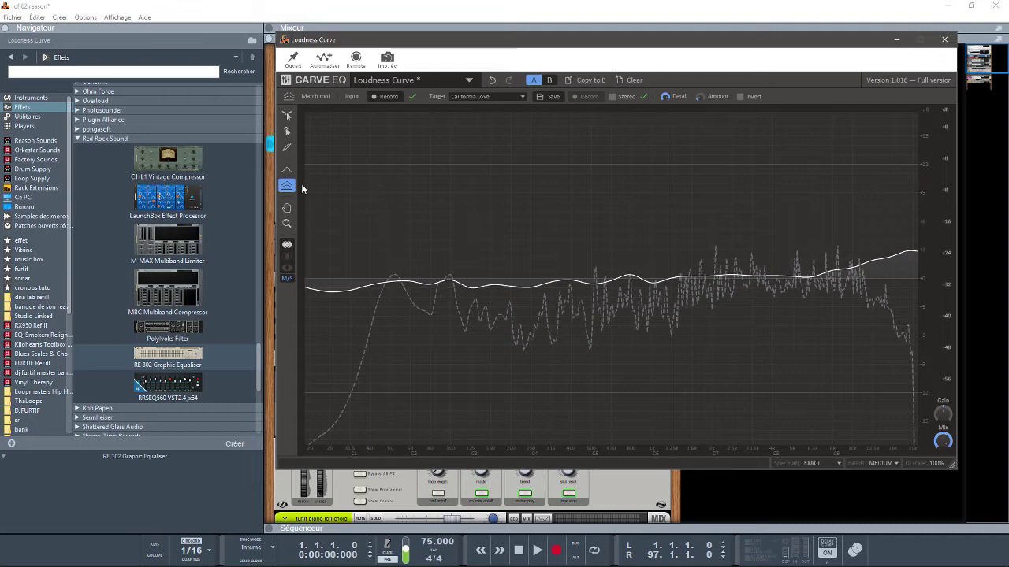
Redraw the low and high ends with the Pencil tool along the target's roll-offs, and compare configurations A and B during playback.
click(287, 131)
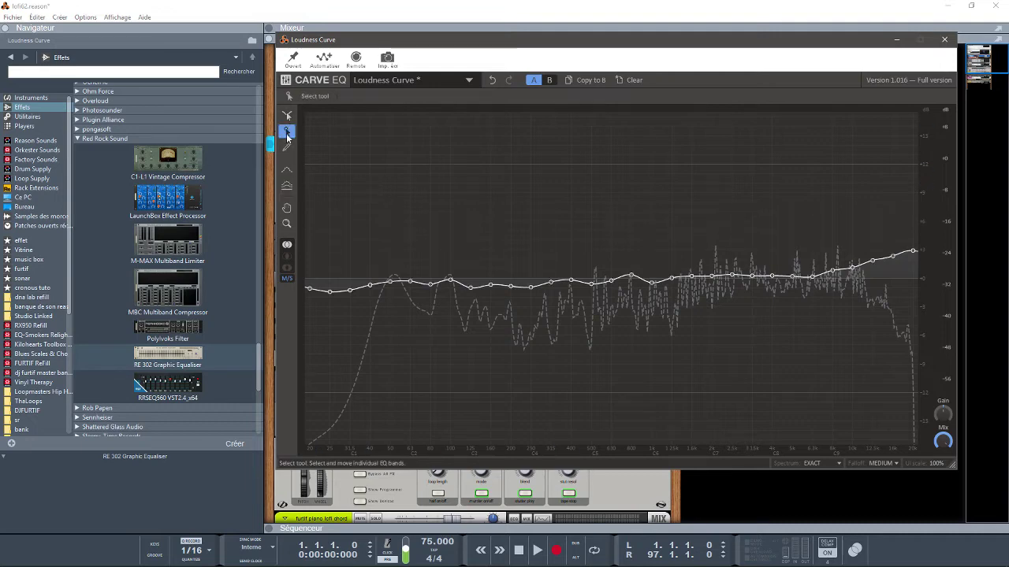
click(287, 146)
mouse_move(325, 282)
mouse_down()
mouse_move(300, 353)
mouse_move(336, 451)
mouse_move(304, 508)
mouse_up()
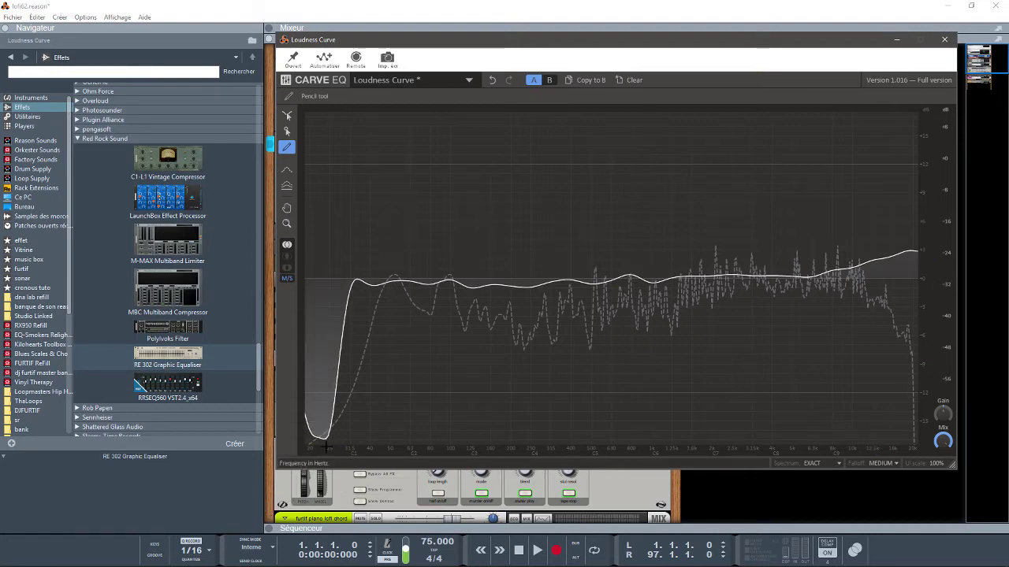
drag(335, 415, 363, 343)
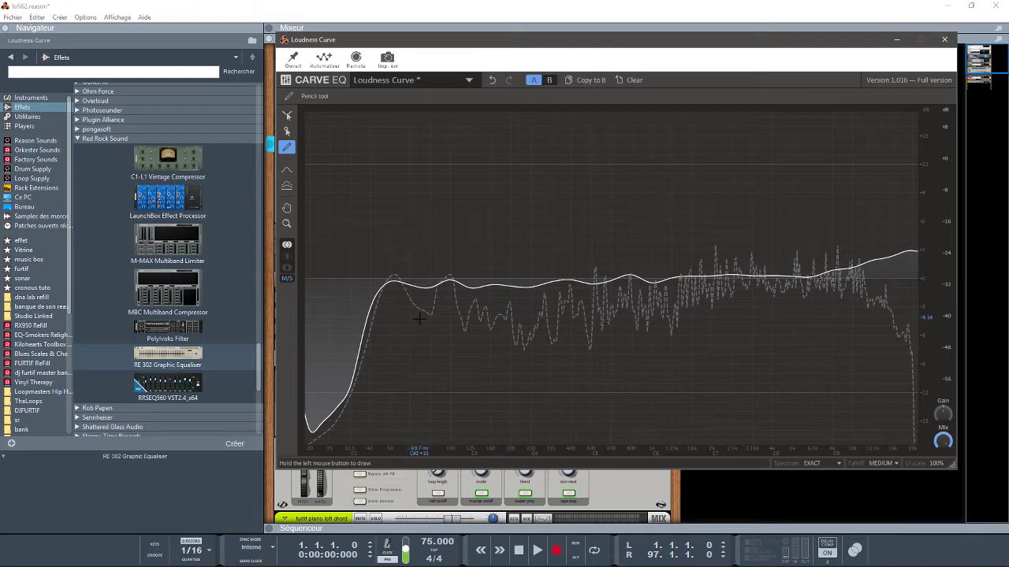
mouse_move(488, 293)
mouse_down()
mouse_move(522, 303)
mouse_move(676, 271)
mouse_move(906, 262)
mouse_move(928, 400)
mouse_move(903, 464)
mouse_up()
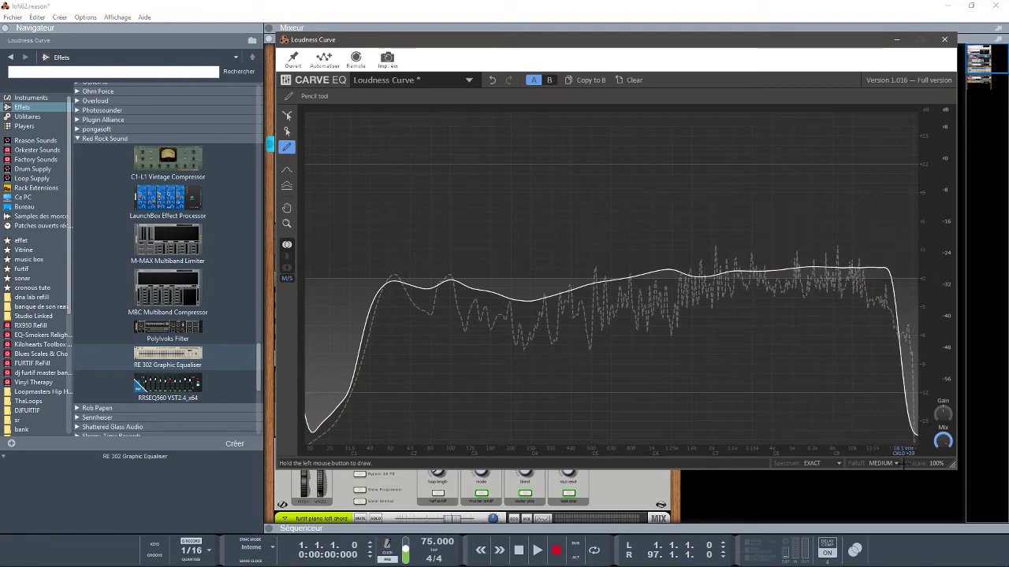
mouse_move(833, 268)
mouse_down()
mouse_move(918, 313)
mouse_move(924, 339)
mouse_move(912, 386)
mouse_up()
key(space)
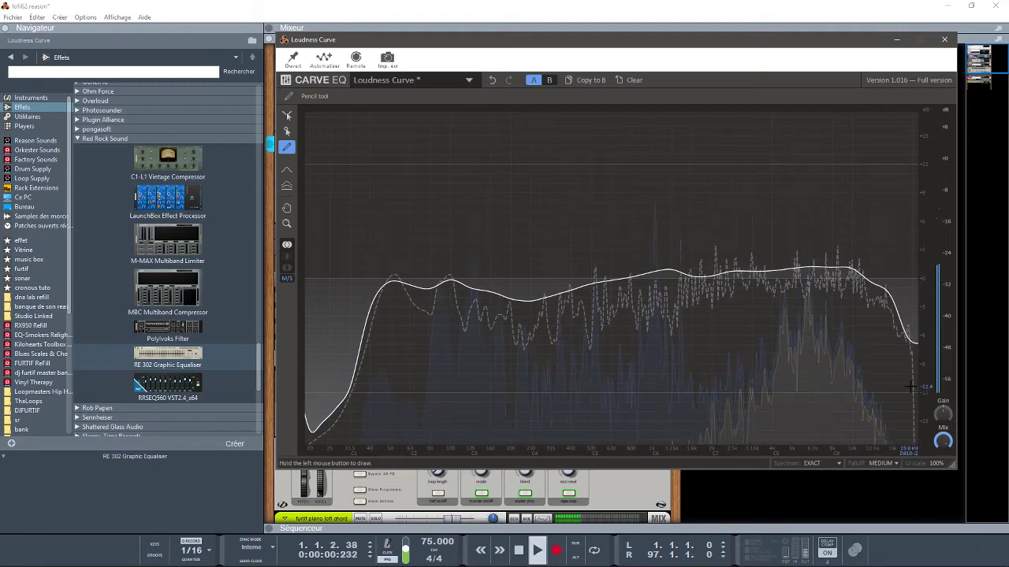
click(549, 81)
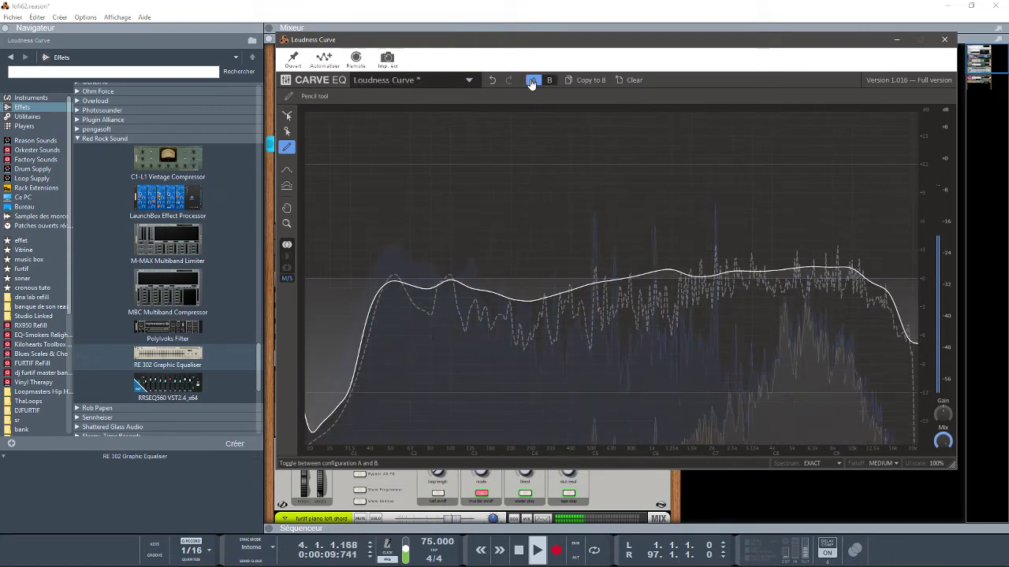
Use the Select tool to cut the 80 Hz and 500 Hz handles and lower the upper-frequency handles up to 20 kHz.
click(287, 133)
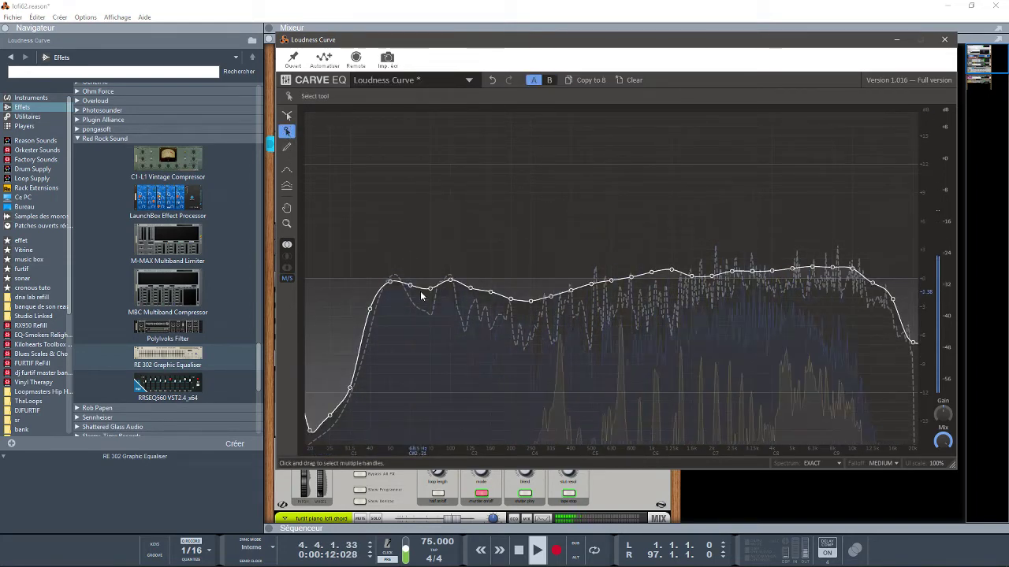
drag(431, 288, 426, 316)
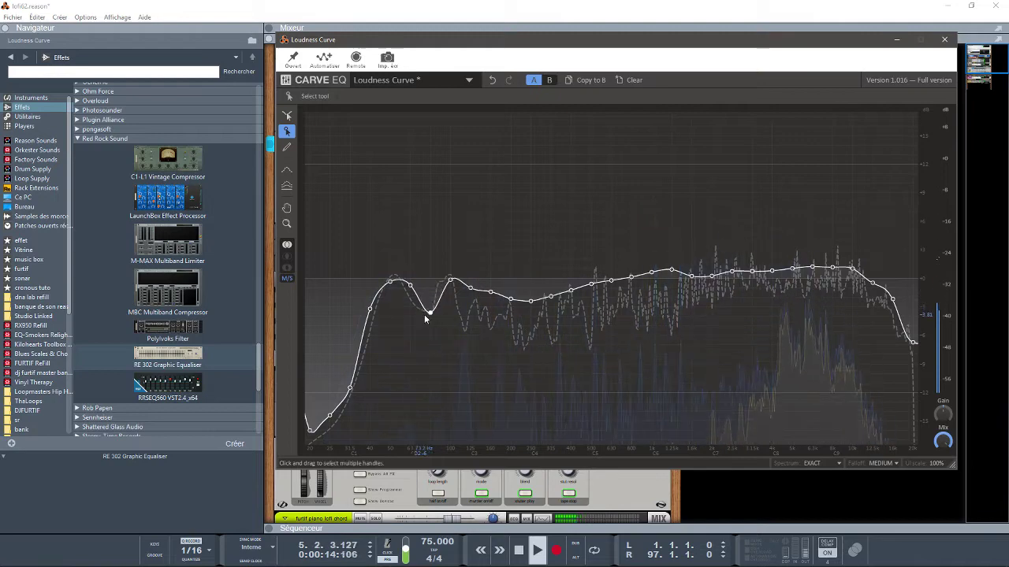
mouse_move(671, 280)
mouse_down()
mouse_move(610, 290)
mouse_move(581, 330)
mouse_up()
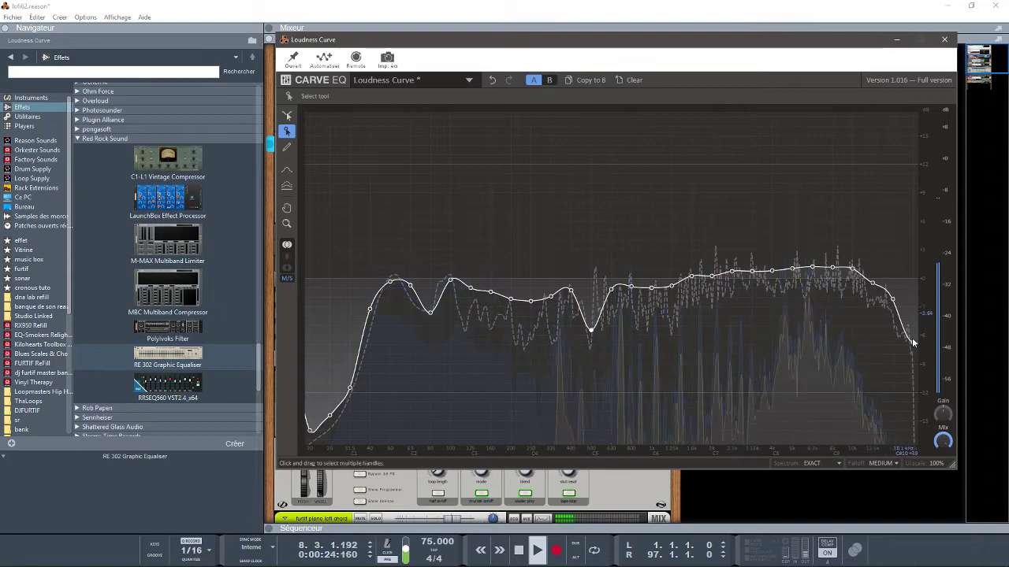
drag(913, 342, 918, 376)
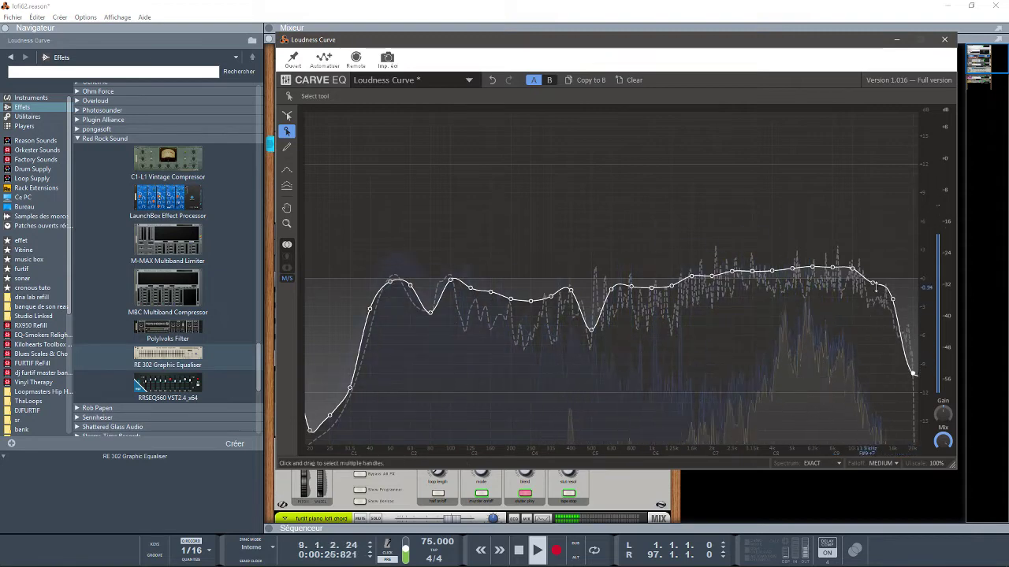
drag(873, 283, 894, 313)
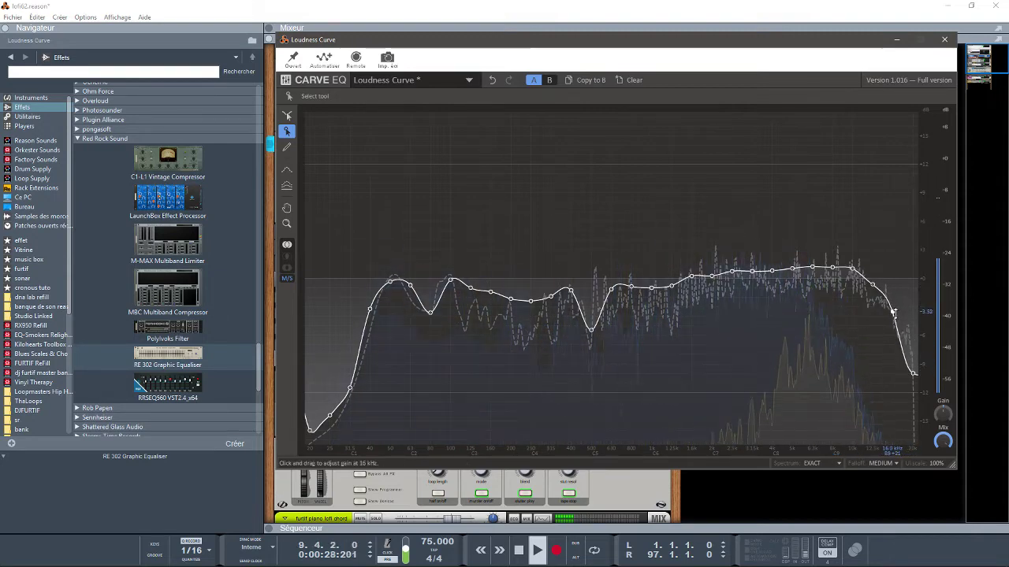
drag(852, 269, 812, 270)
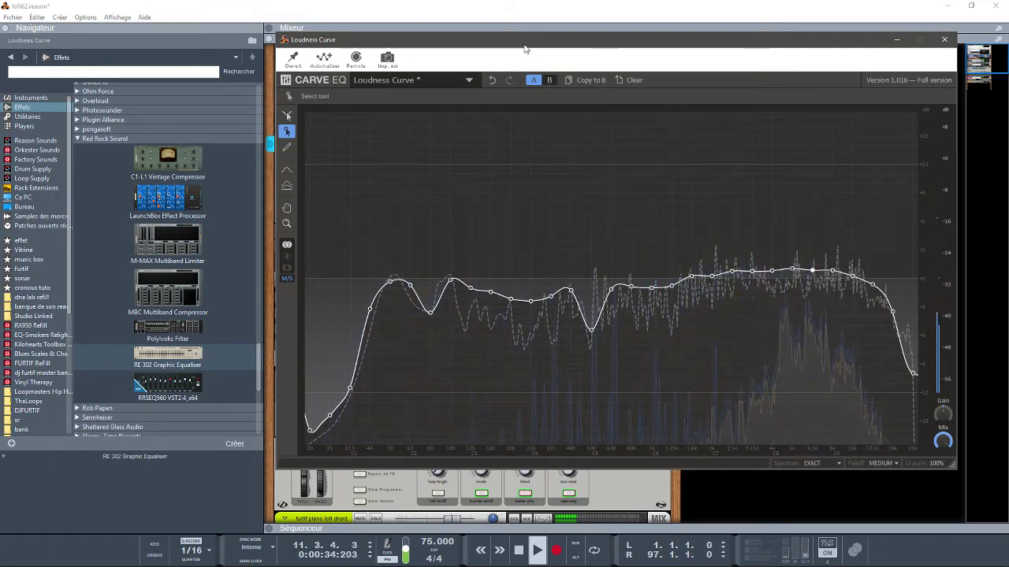
Compare configurations A and B and the master insert bypass during playback, and stop the song with Carve EQ reopened.
click(549, 81)
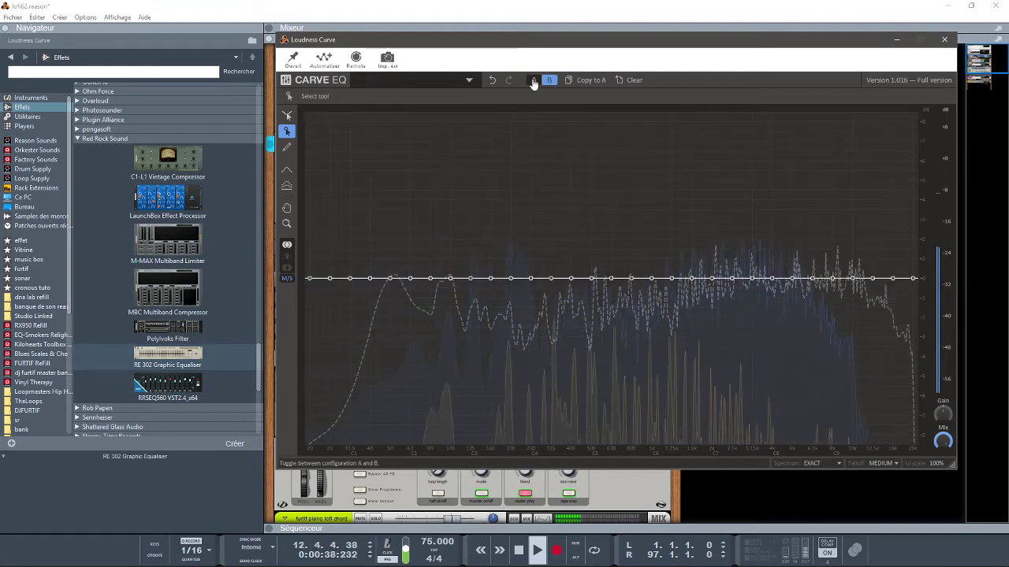
click(533, 80)
click(902, 43)
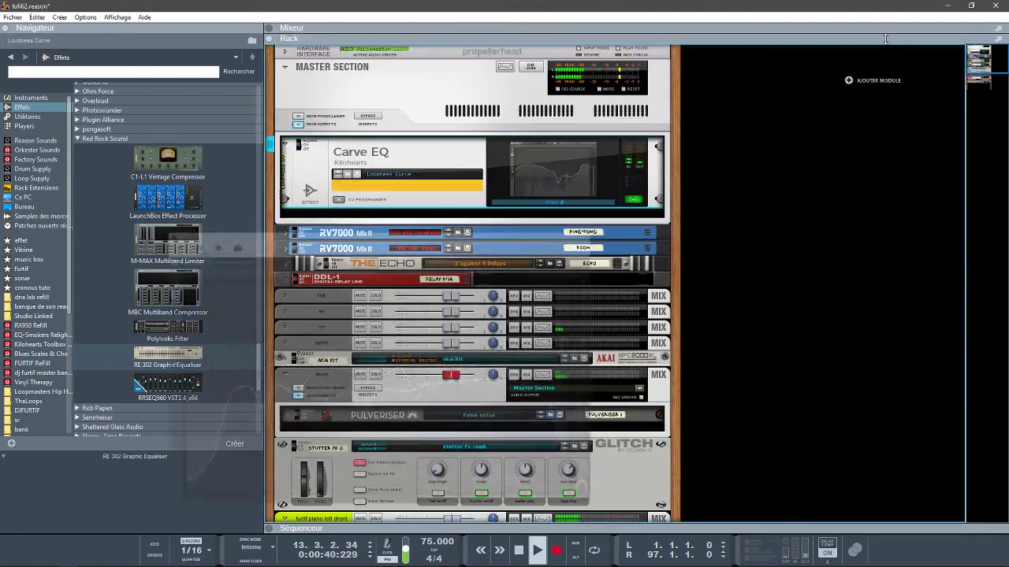
click(370, 121)
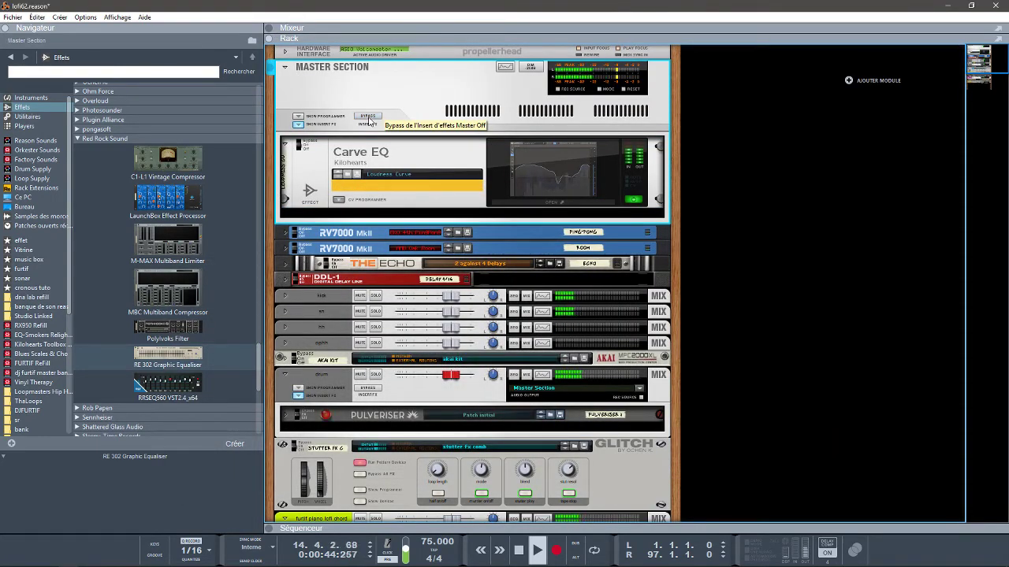
click(519, 200)
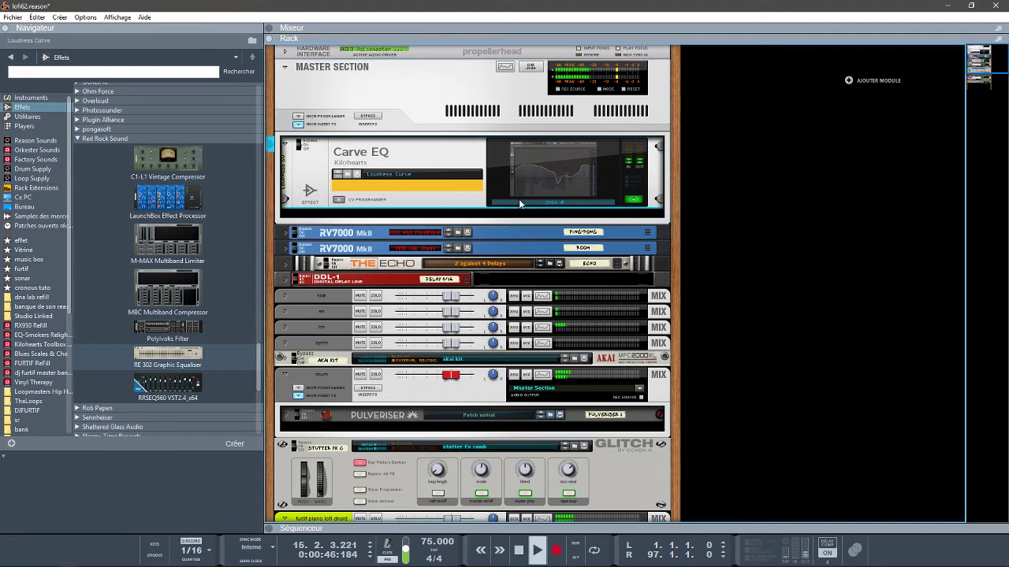
key(space)
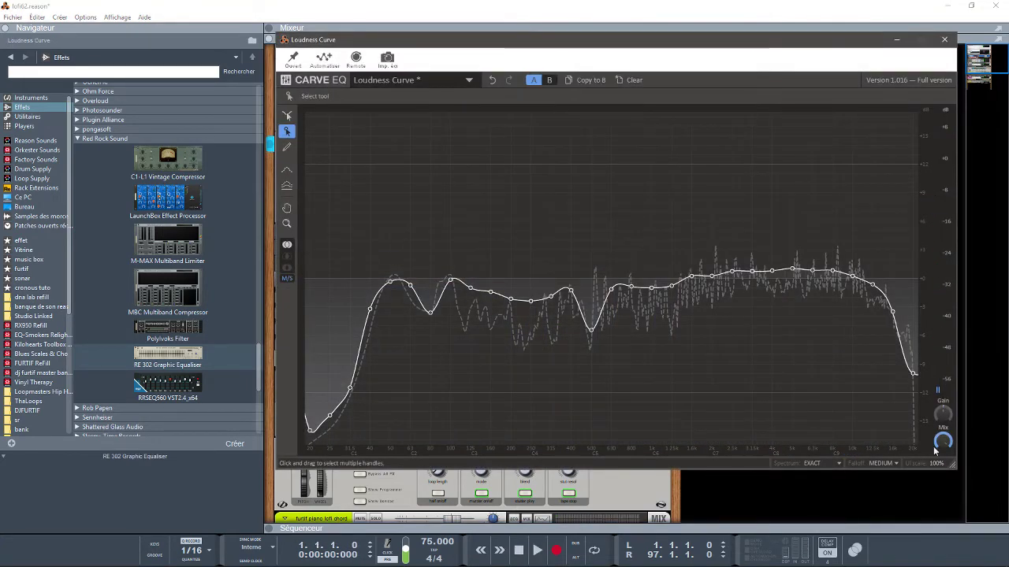
Present the Match tool and the move and zoom view tools, ending on the Select tool.
click(287, 187)
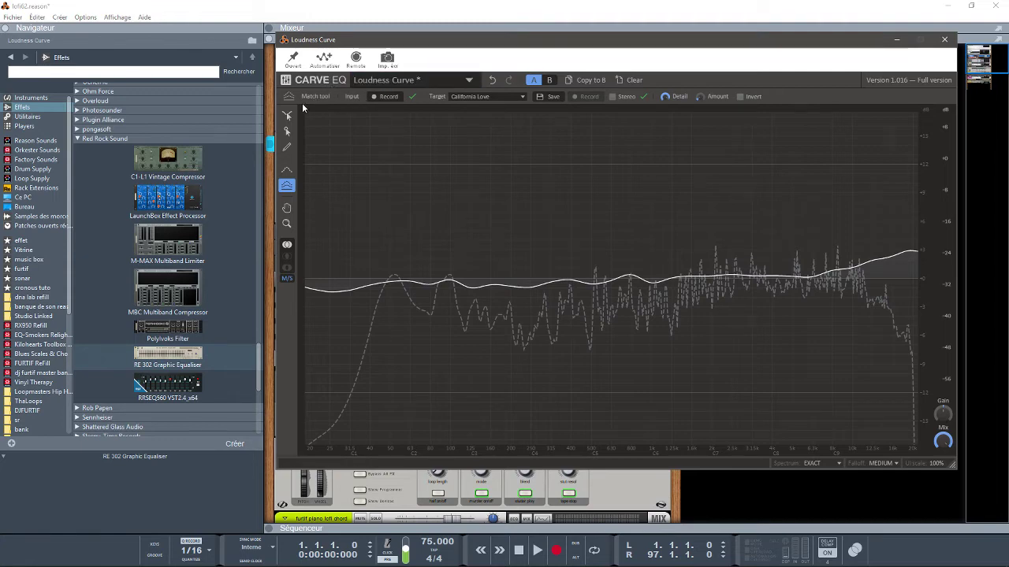
click(287, 209)
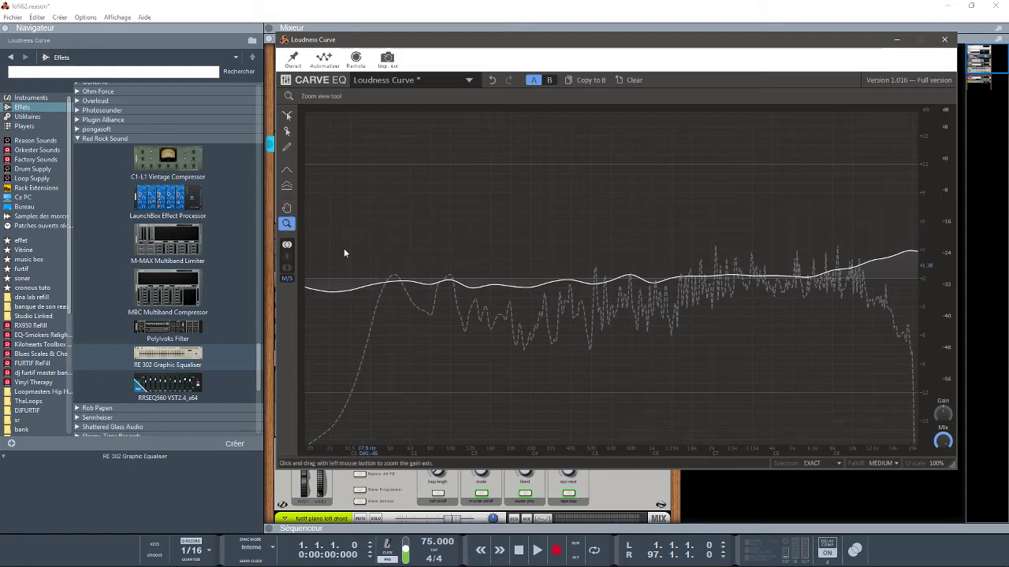
click(286, 131)
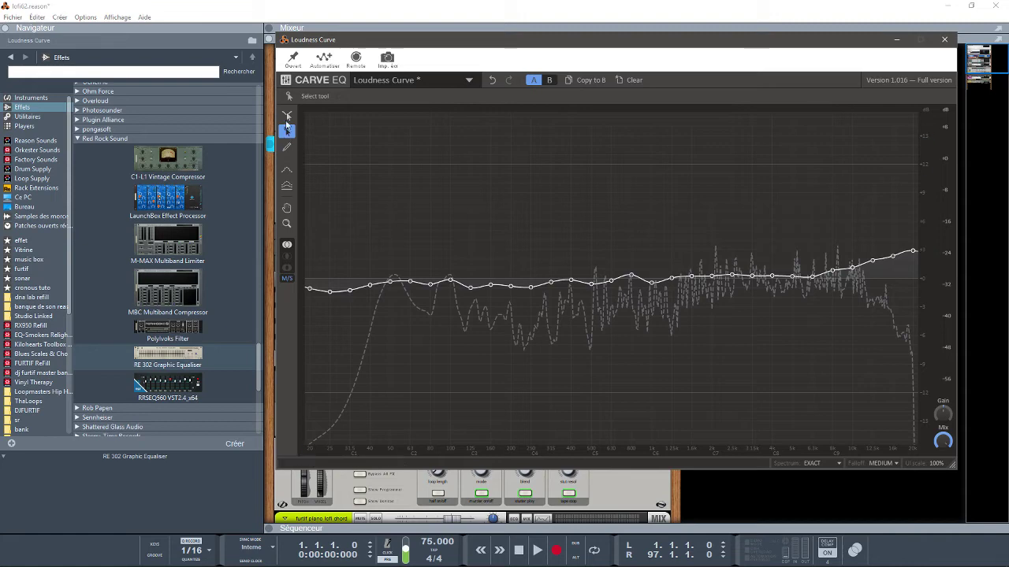
Redraw the curve with the Pencil tool along the target: low-end roll-off, dips near 80 Hz and 300 Hz, and high-end roll-off.
click(287, 117)
click(287, 147)
drag(380, 287, 311, 430)
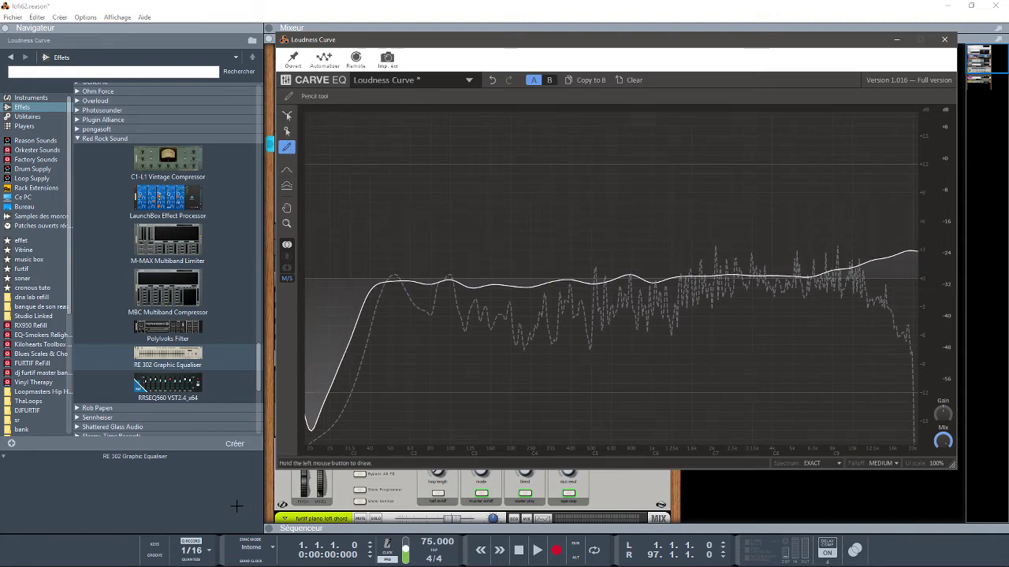
drag(407, 281, 428, 313)
drag(492, 284, 554, 315)
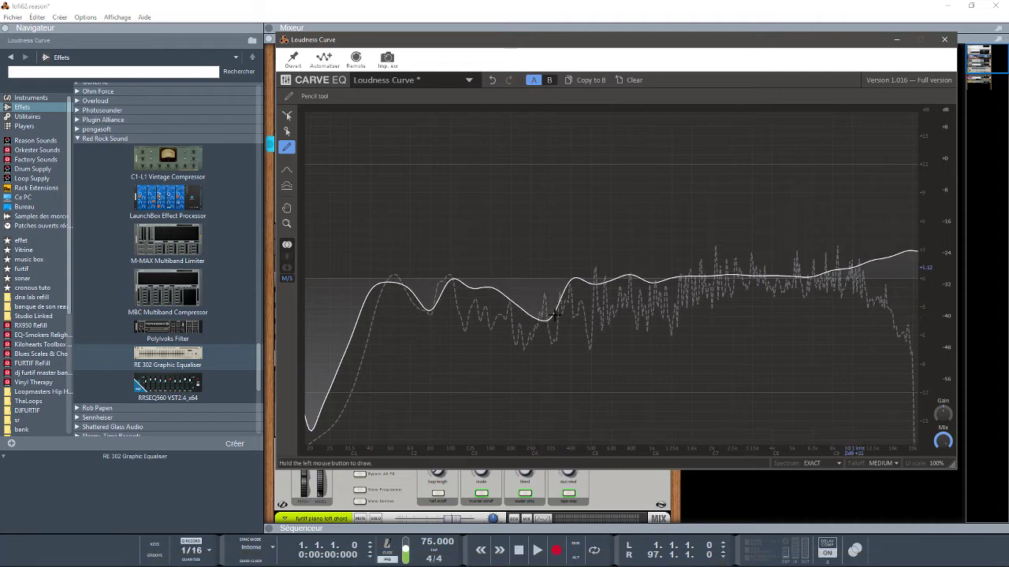
drag(872, 271, 914, 355)
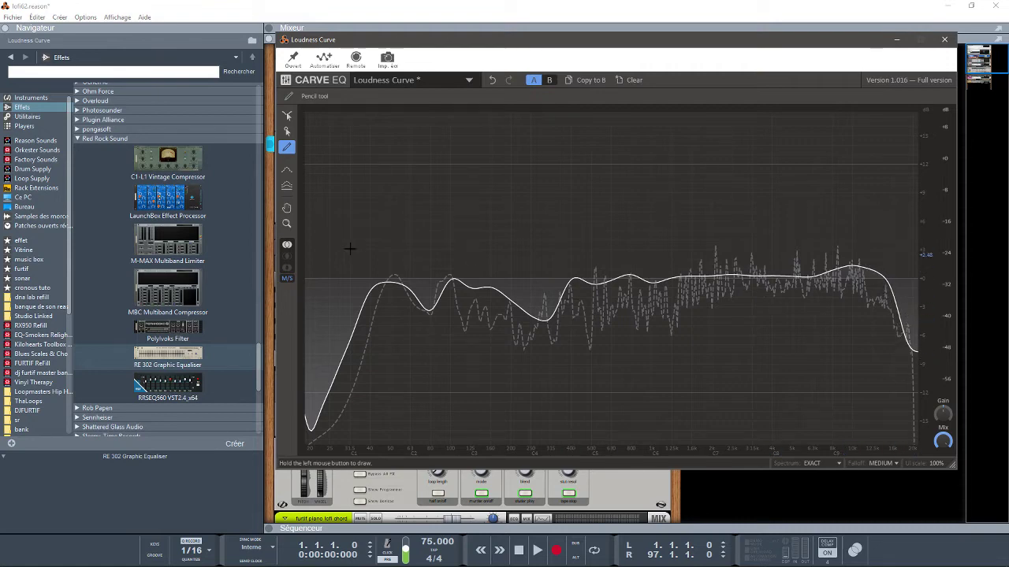
Play the song and try the zoom and pan view tools to enlarge and shift the gain scale.
key(space)
click(286, 210)
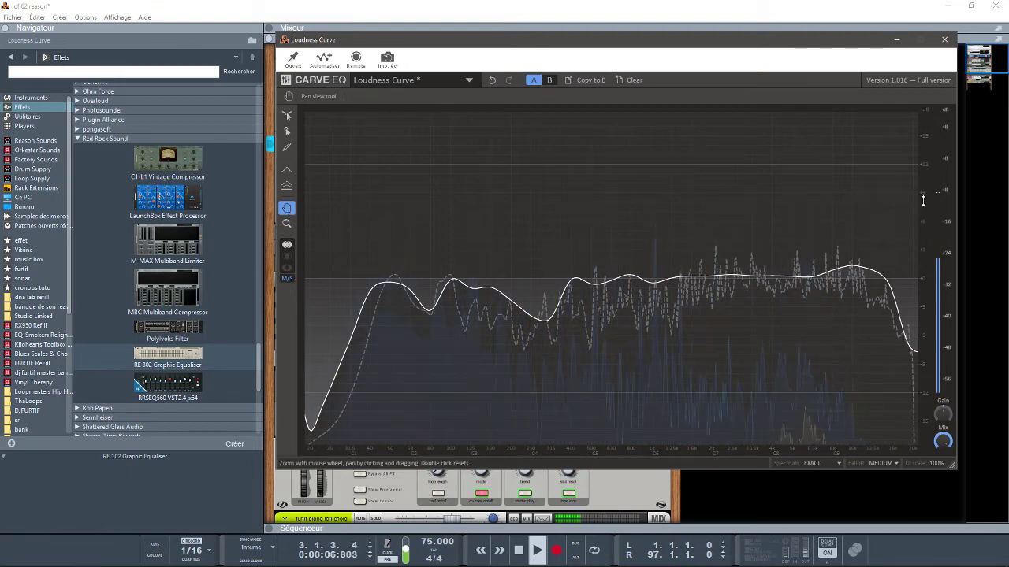
click(286, 223)
drag(432, 252, 528, 223)
click(286, 207)
drag(421, 272, 469, 223)
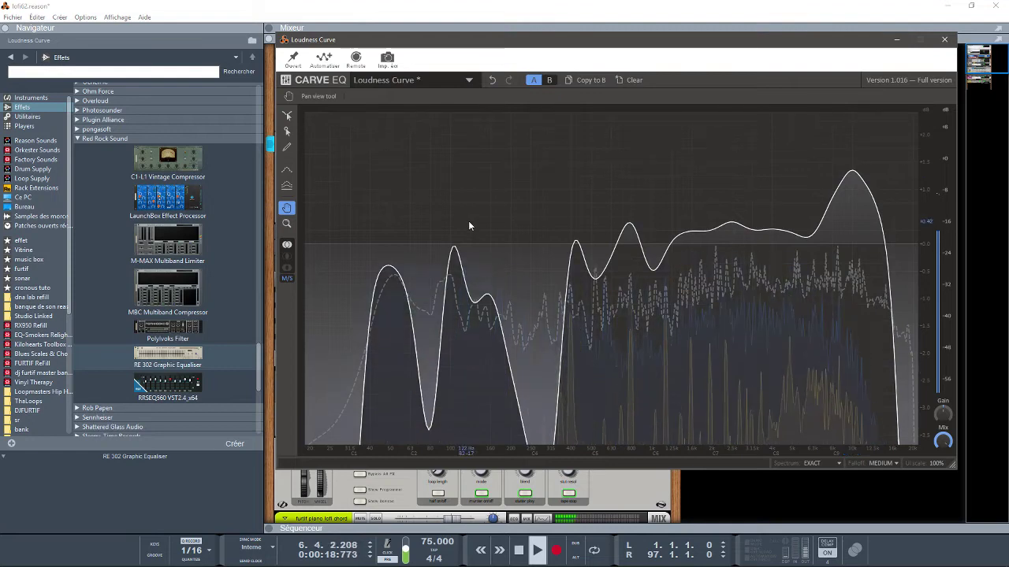
Stop playback and raise the 80 Hz handle to the target curve with the Select tool.
key(space)
click(286, 131)
drag(430, 432, 430, 321)
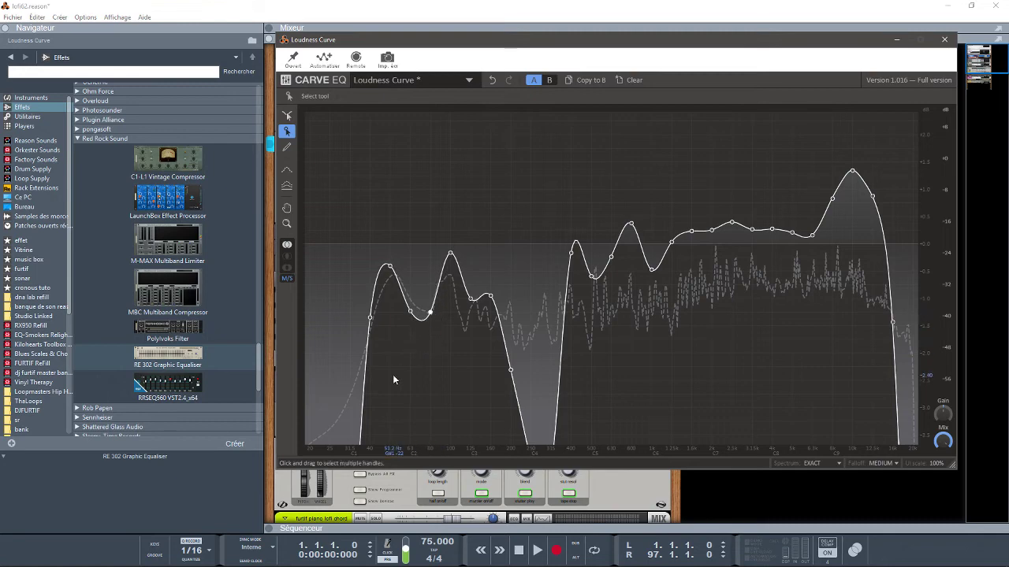
Redraw the dip between about 160 and 315 Hz with the Pencil tool, shallower and closer to the target curve.
click(287, 223)
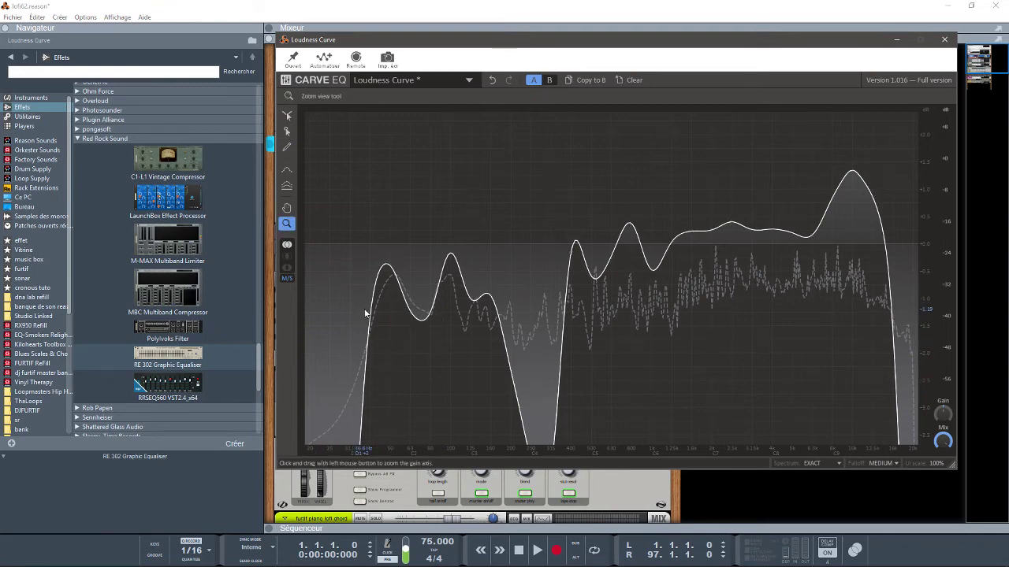
drag(382, 342, 491, 322)
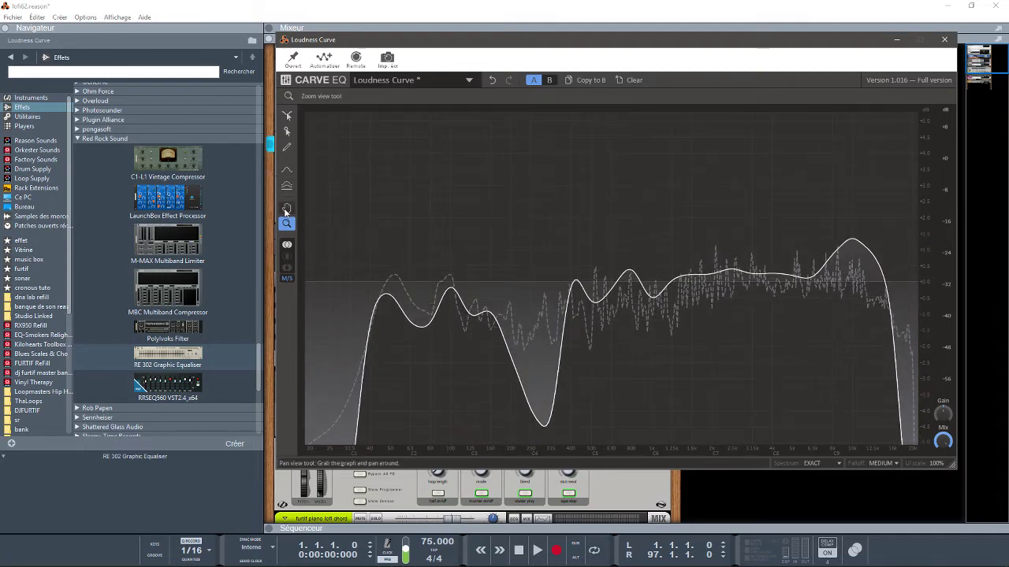
mouse_move(523, 310)
mouse_down()
mouse_move(512, 285)
mouse_move(511, 294)
mouse_up()
click(287, 131)
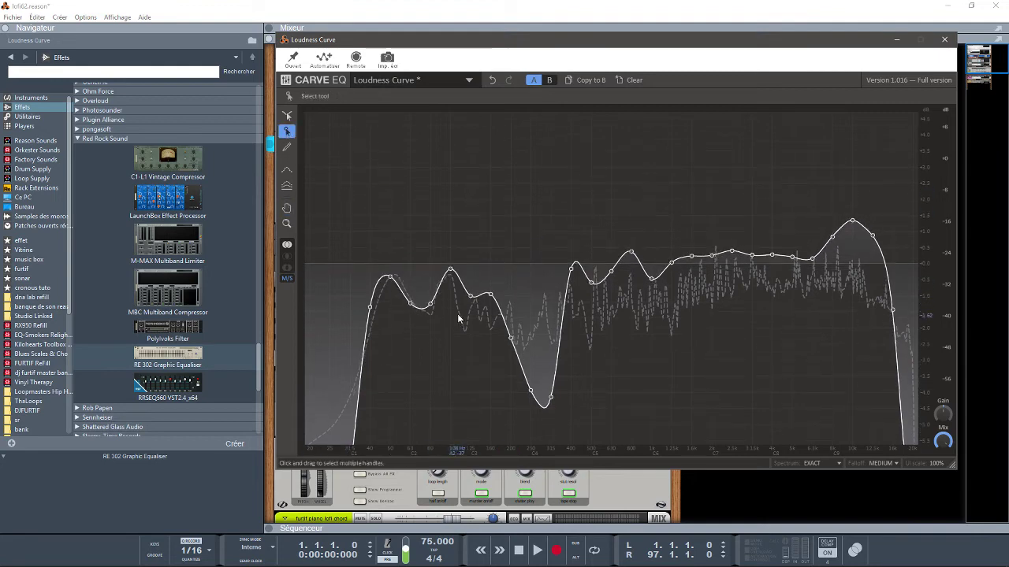
click(287, 146)
mouse_move(489, 363)
mouse_down()
mouse_move(550, 339)
mouse_move(544, 346)
mouse_move(555, 331)
mouse_move(546, 311)
mouse_up()
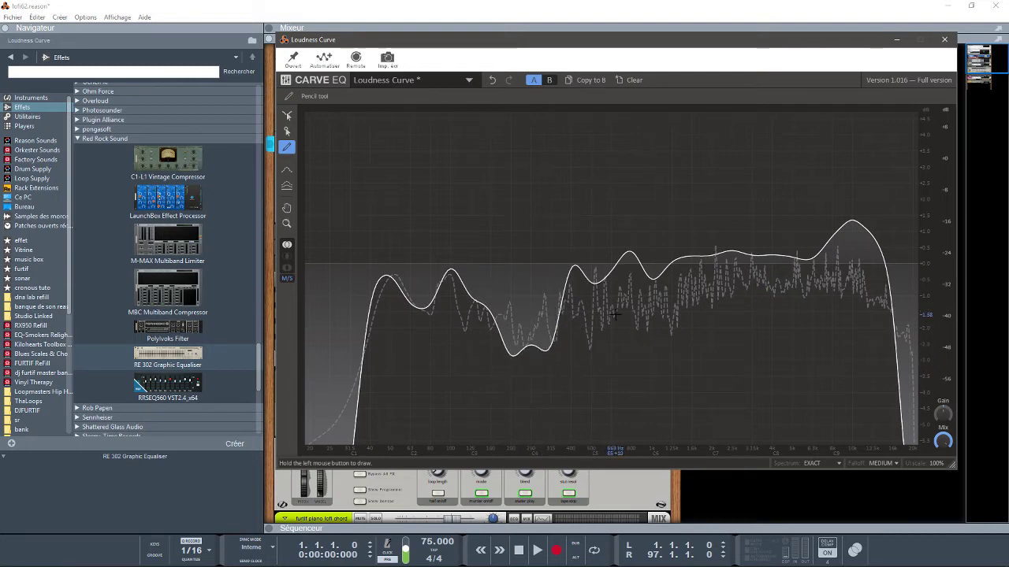
Use the Pencil tool to flatten the bump near 800 Hz and reshape the roll-offs above 8 kHz and below 50 Hz along the target.
mouse_move(632, 256)
mouse_down()
mouse_move(625, 261)
mouse_move(673, 269)
mouse_up()
mouse_move(843, 249)
mouse_down()
mouse_move(914, 295)
mouse_move(927, 326)
mouse_move(920, 378)
mouse_up()
drag(837, 274, 861, 282)
drag(916, 350, 918, 360)
drag(364, 400, 290, 437)
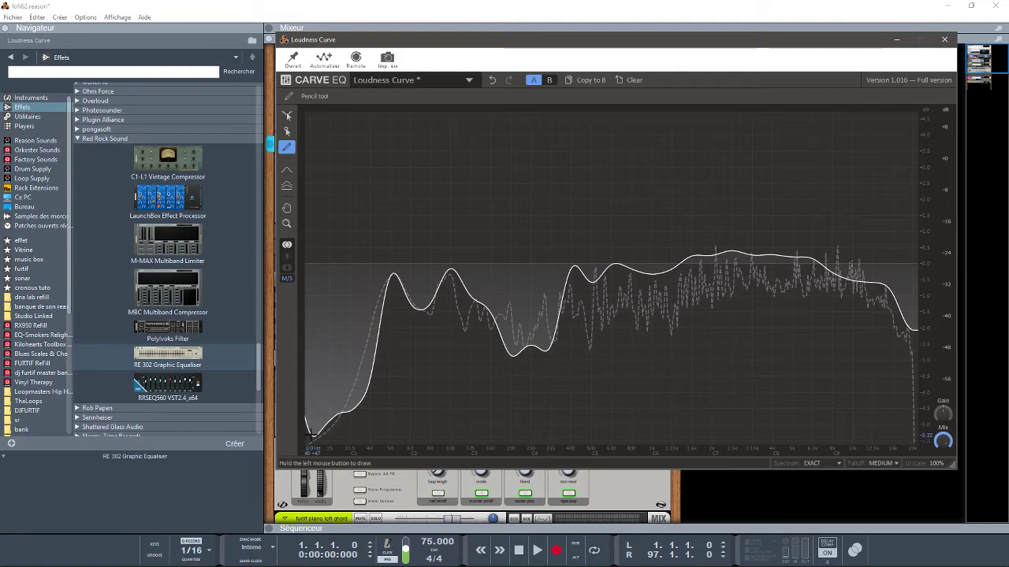
Raise the 500 Hz handle to about 0 dB with the Select tool during playback, and stop the song.
key(space)
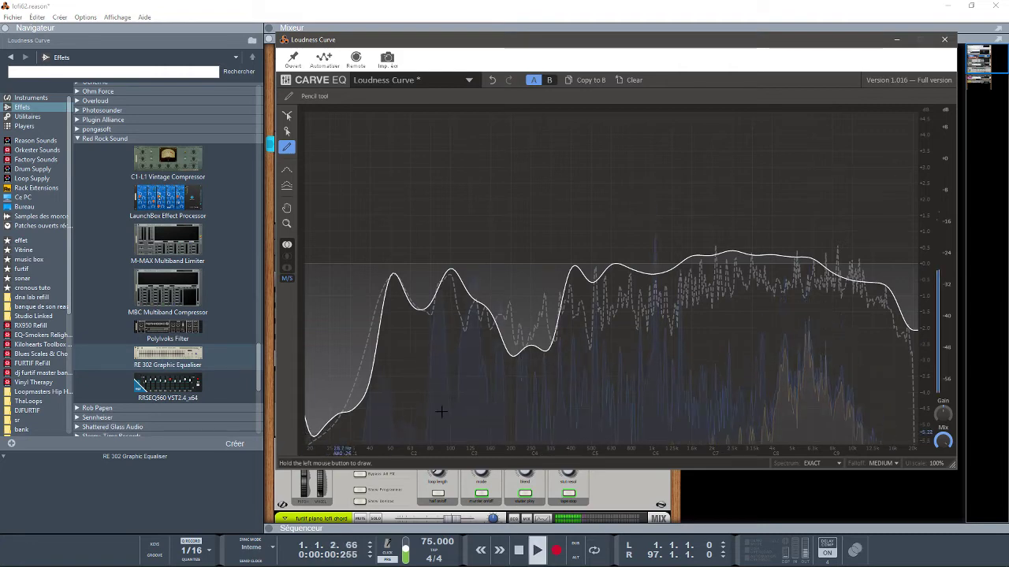
click(287, 224)
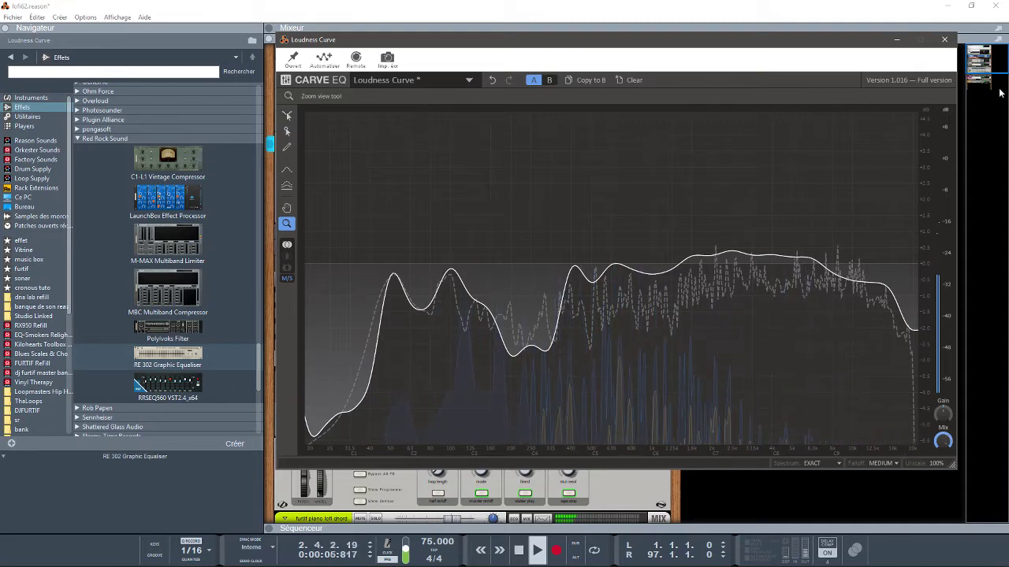
drag(987, 58, 986, 71)
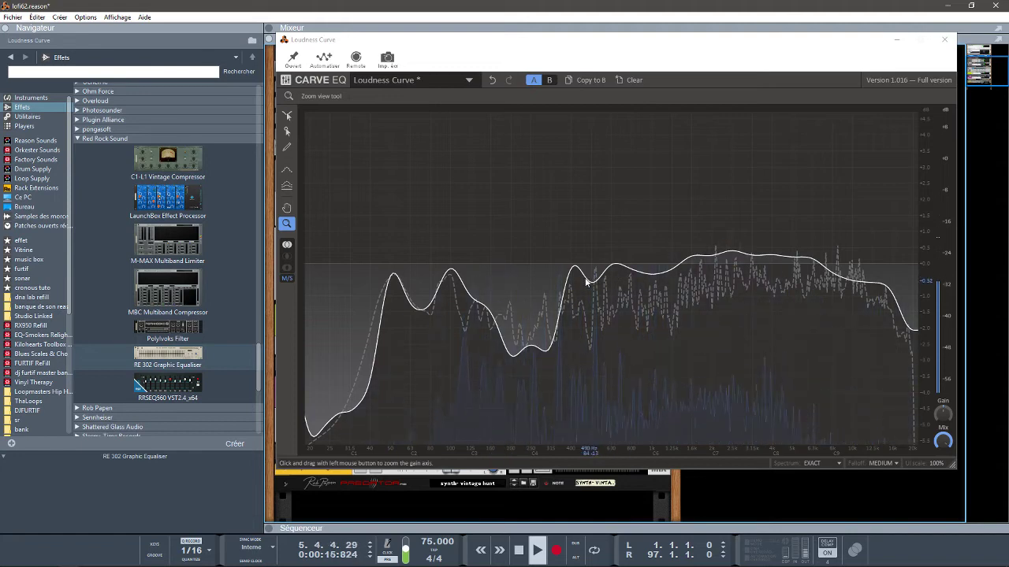
click(287, 132)
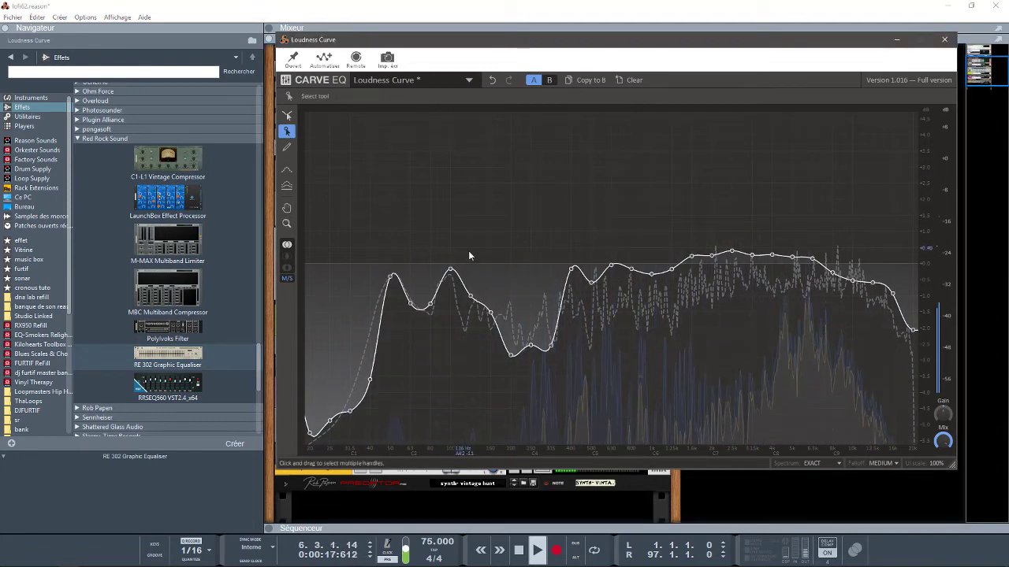
mouse_move(591, 281)
mouse_down()
mouse_move(590, 473)
mouse_move(672, 105)
mouse_move(576, 208)
mouse_move(576, 290)
mouse_move(576, 271)
mouse_up()
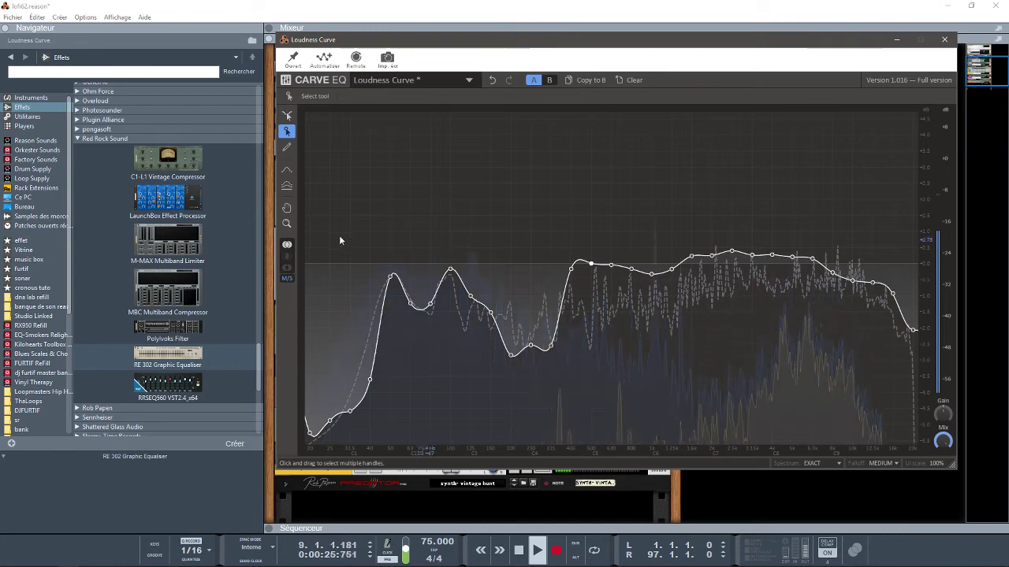
key(space)
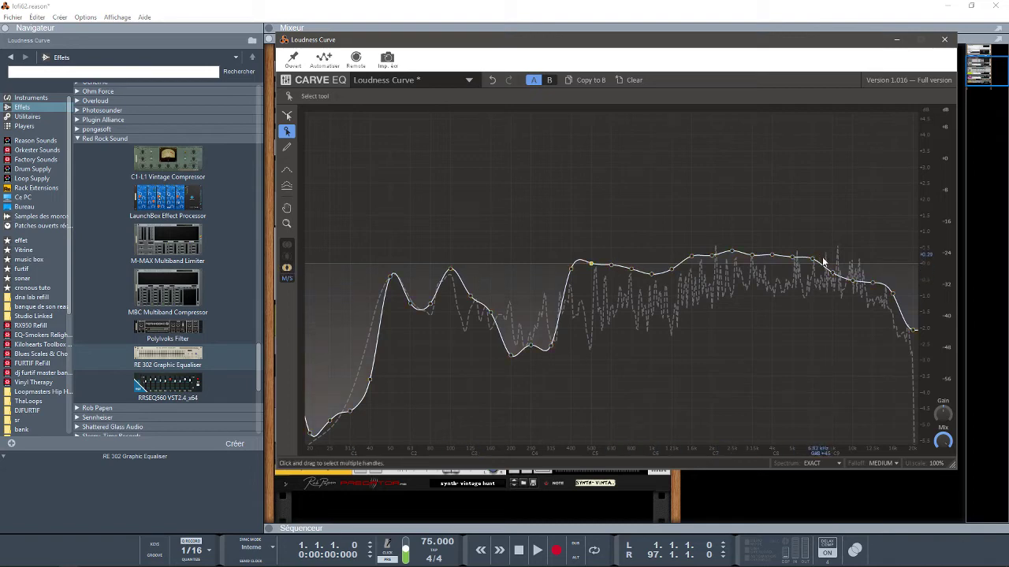
Switch the channel mode to Left/Right and boost the right channel's handles at 50 Hz, 100 Hz, 3.15 kHz and 6.3 kHz.
click(287, 249)
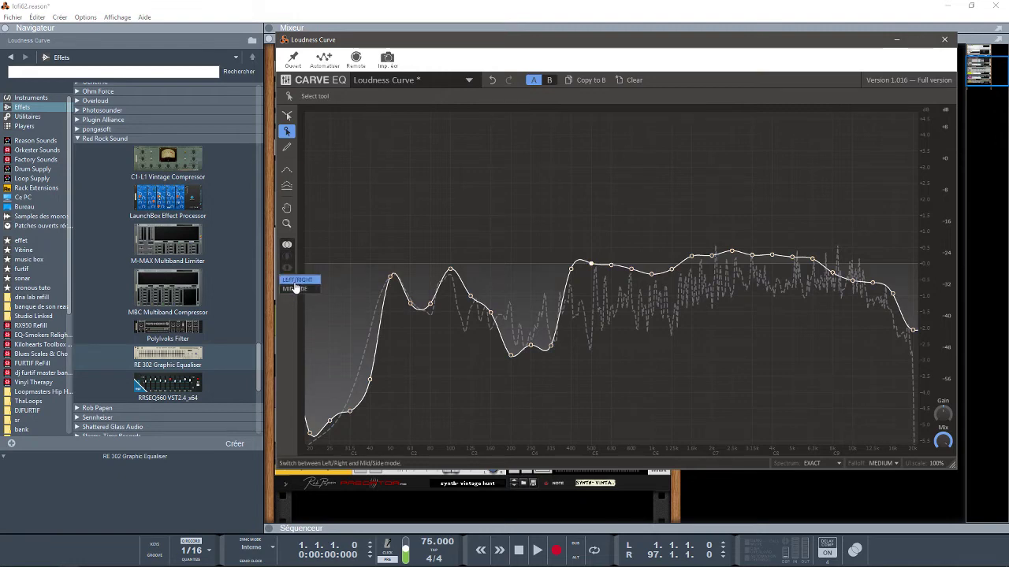
click(294, 284)
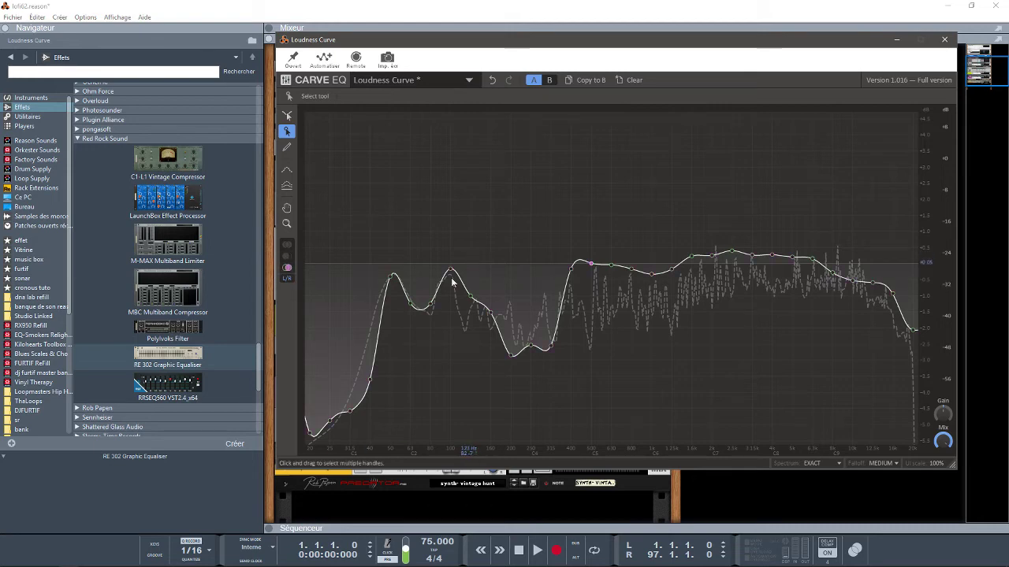
drag(450, 271, 450, 194)
drag(396, 280, 371, 205)
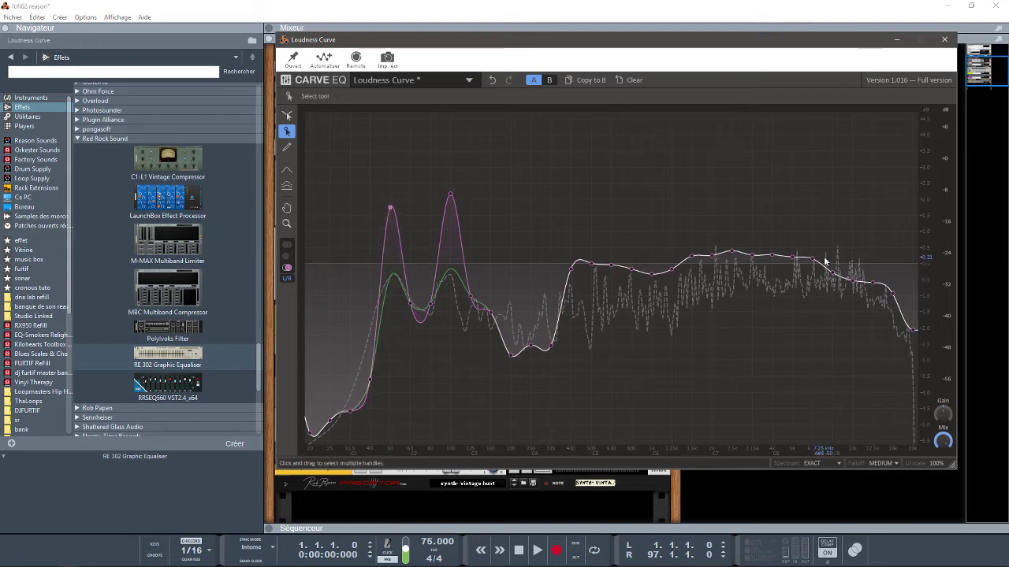
drag(812, 252, 860, 177)
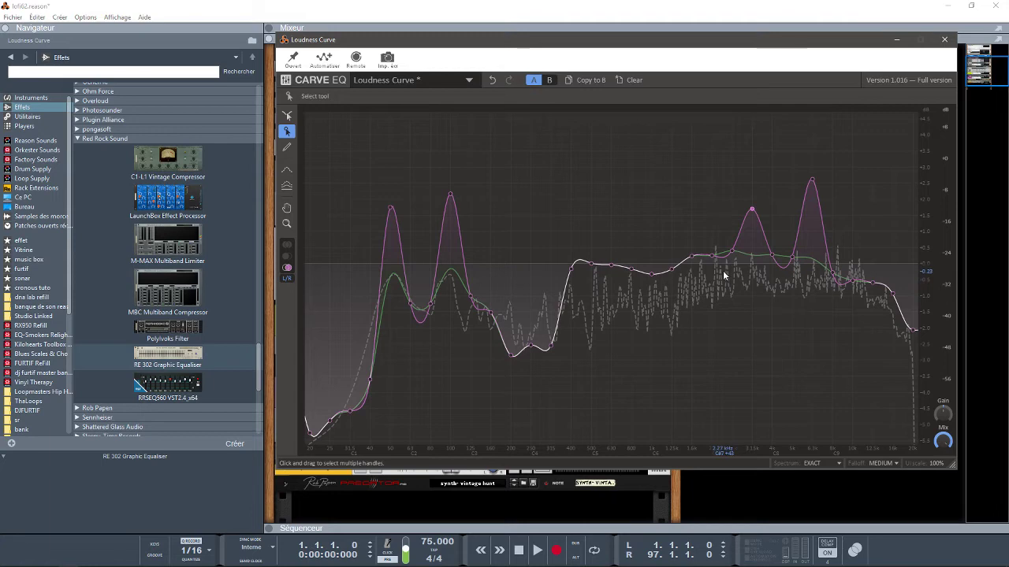
Play the song and cut the left channel's handles deeply at 50 Hz, 500 Hz and 3.15 kHz.
key(space)
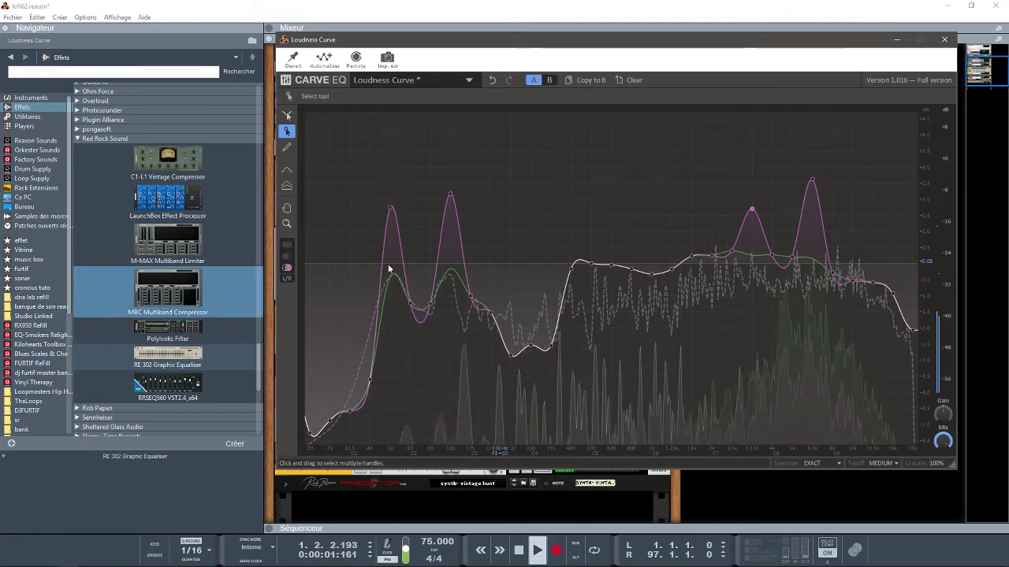
click(287, 256)
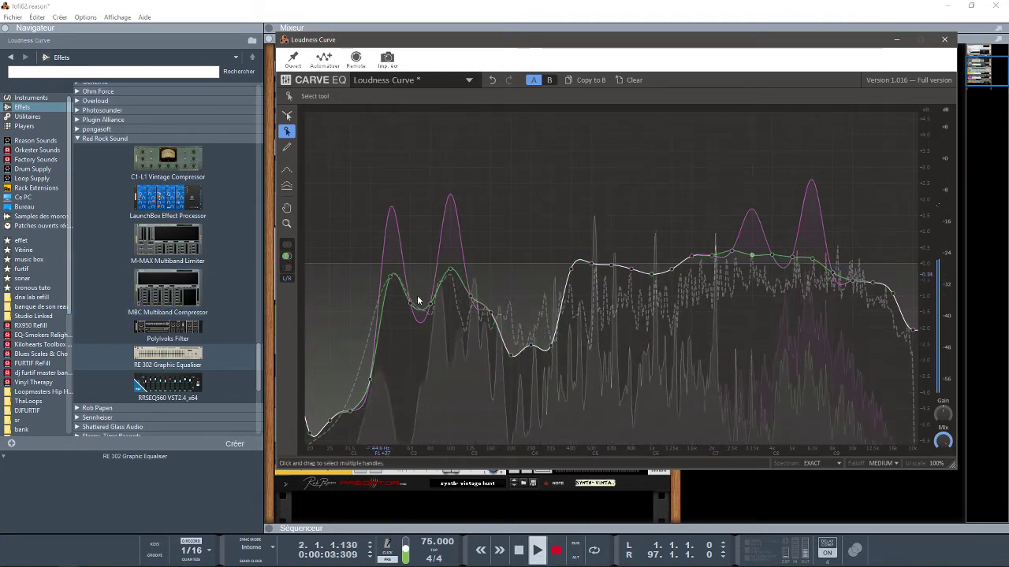
drag(390, 279, 465, 539)
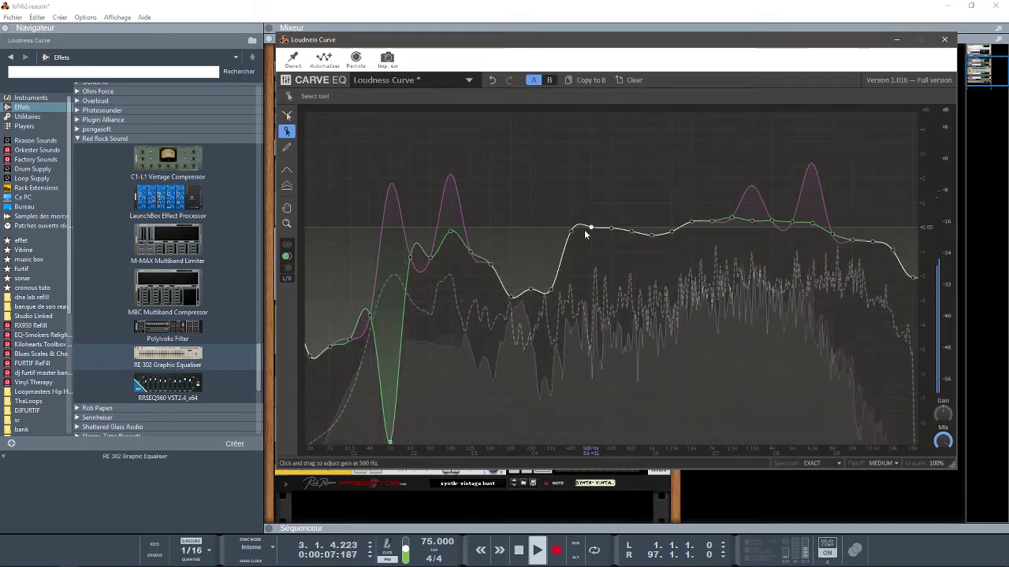
drag(590, 228, 592, 441)
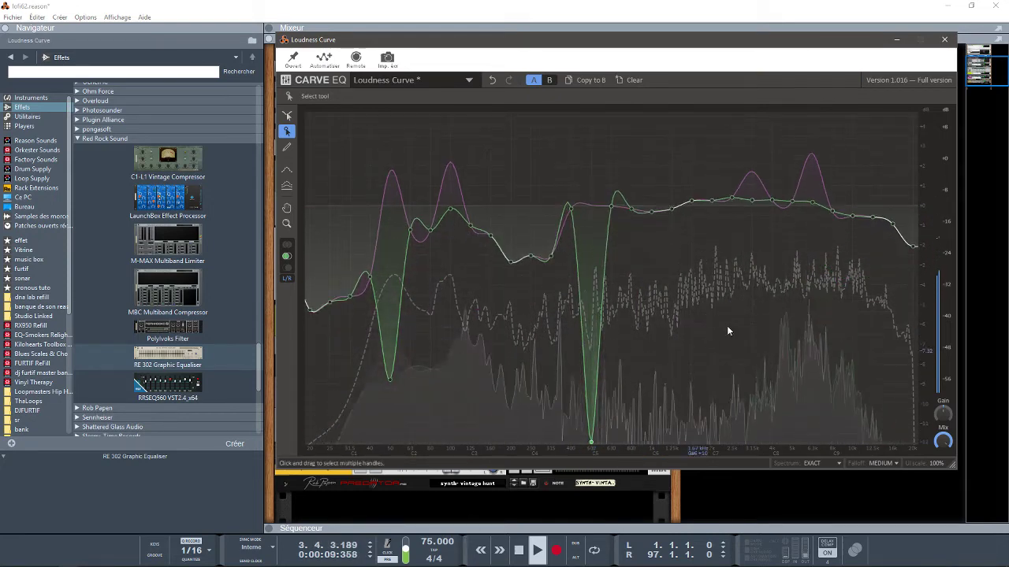
drag(752, 199, 752, 342)
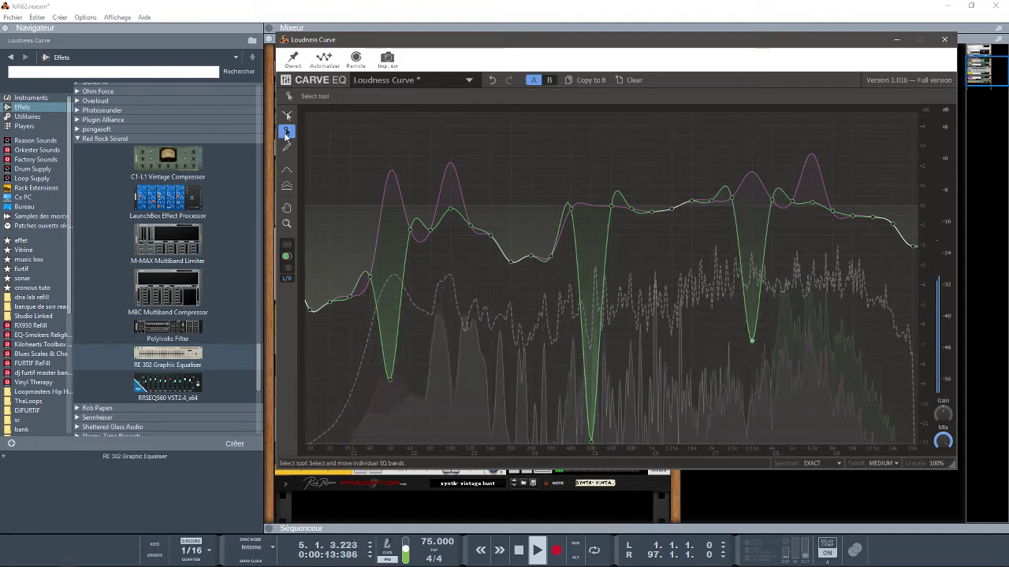
With the Pencil tool, draw a deep left-channel cut and a right-channel boost across about 100 to 500 Hz, and stop the song.
click(287, 148)
mouse_move(499, 269)
mouse_down()
mouse_move(523, 313)
mouse_move(481, 411)
mouse_move(439, 417)
mouse_move(448, 415)
mouse_up()
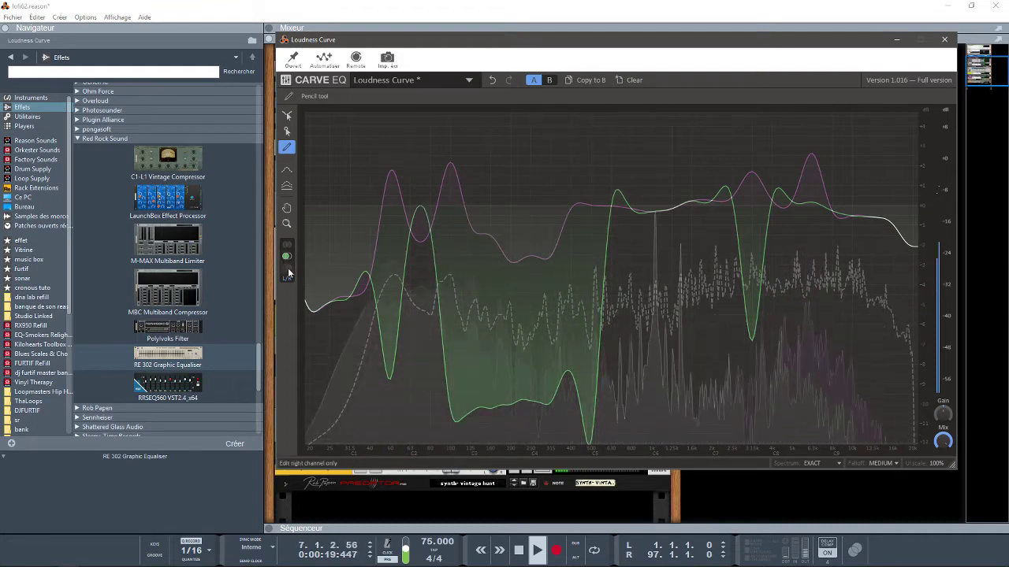
mouse_move(472, 206)
mouse_down()
mouse_move(523, 151)
mouse_move(581, 116)
mouse_move(593, 150)
mouse_move(547, 185)
mouse_up()
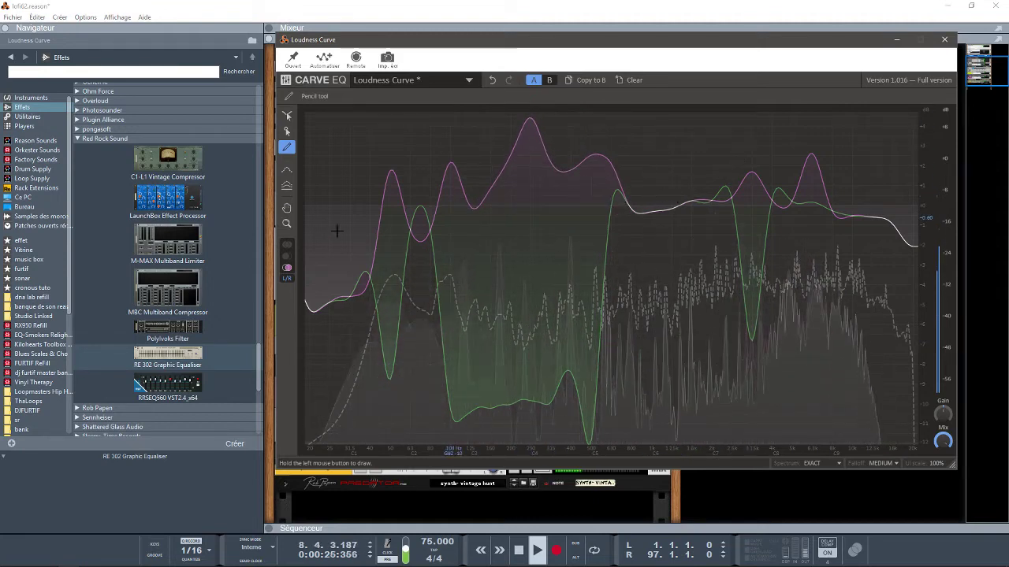
key(space)
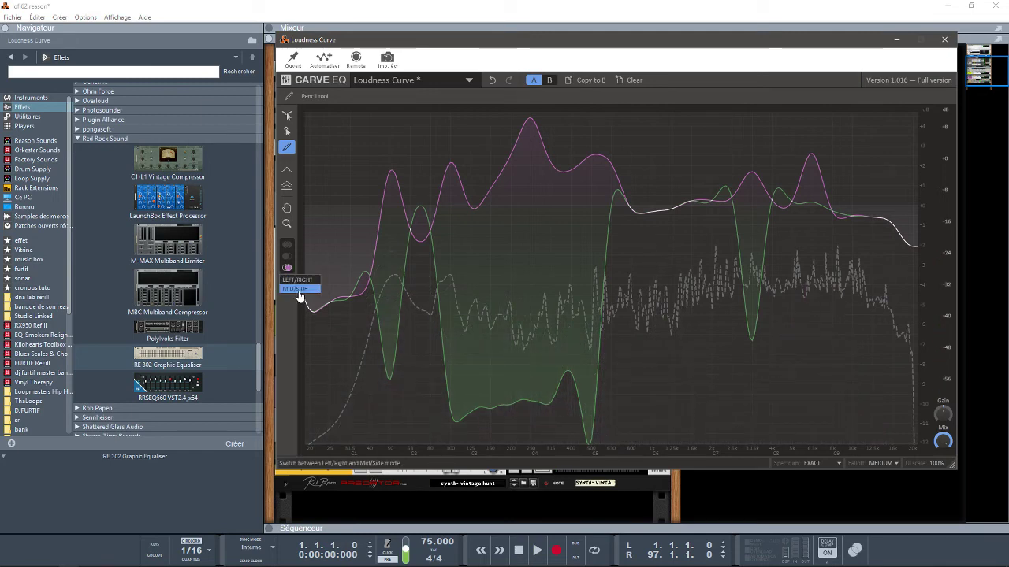
Switch the channel mode to Mid/Side, redraw the mid curve from about 80 to 800 Hz as a gentle rise, and start playback.
click(297, 290)
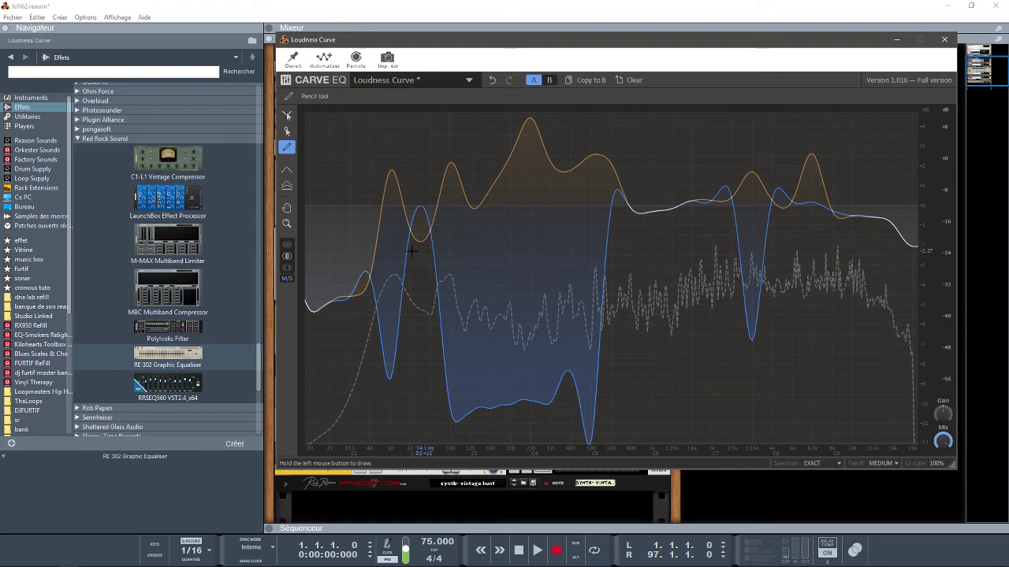
drag(428, 306, 638, 270)
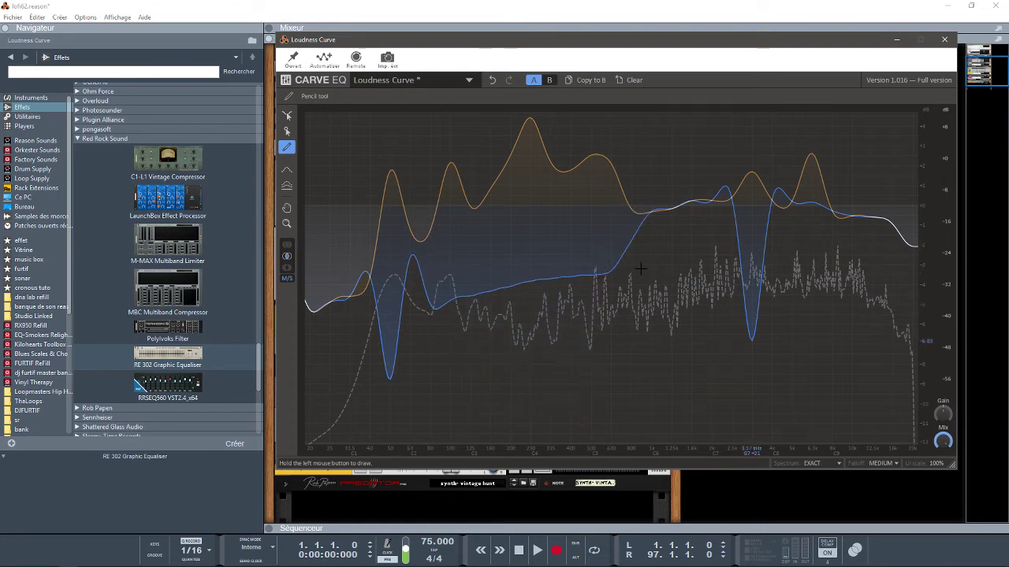
key(space)
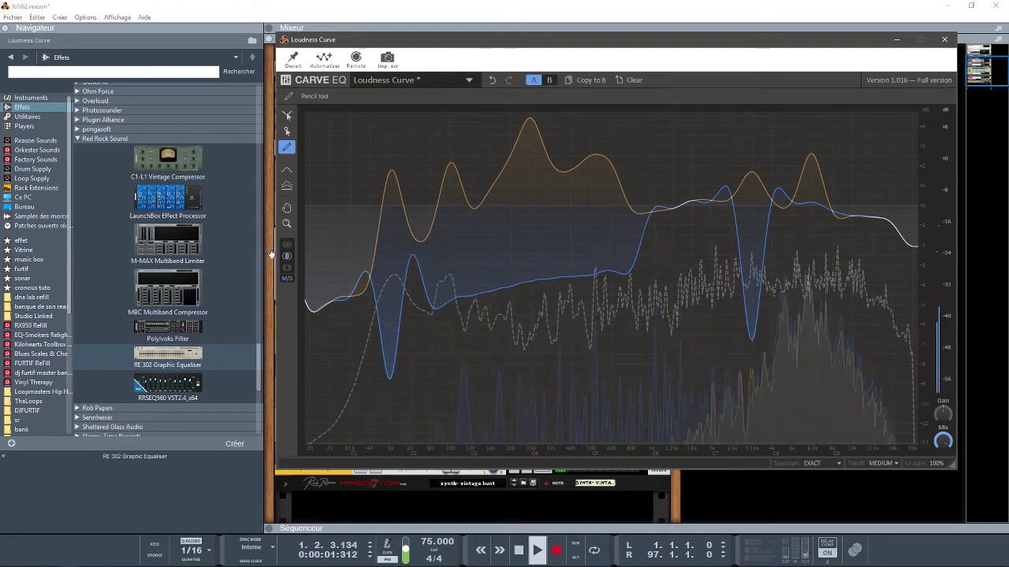
Redraw the side channel's curve with the Pencil tool, boosting the mids and highs and rolling off the lows below about 60 Hz.
mouse_move(546, 197)
mouse_down()
mouse_move(618, 146)
mouse_move(820, 111)
mouse_move(918, 112)
mouse_up()
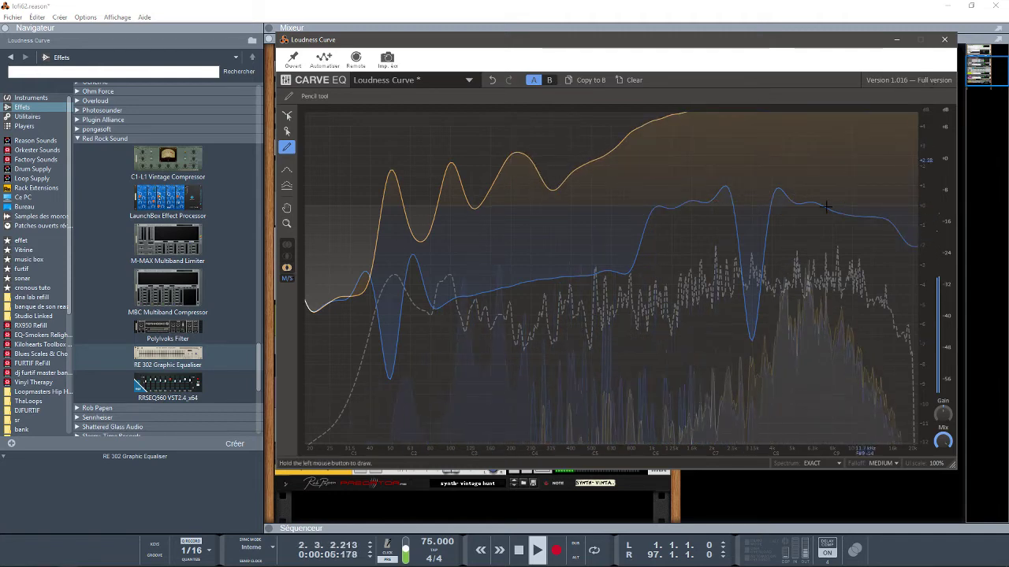
mouse_move(524, 197)
mouse_down()
mouse_move(392, 259)
mouse_move(350, 296)
mouse_move(311, 406)
mouse_move(382, 463)
mouse_move(284, 461)
mouse_up()
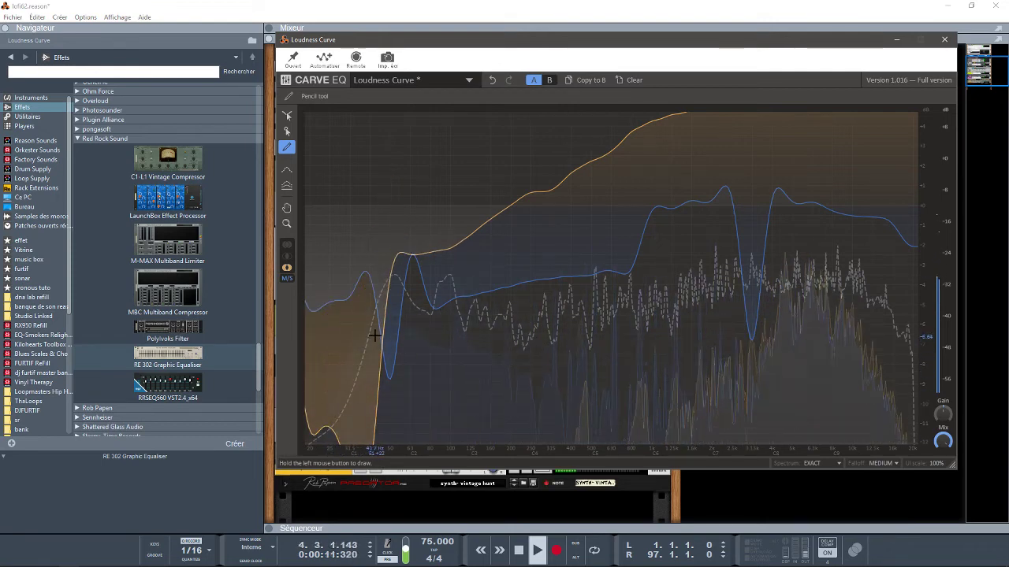
drag(381, 318, 344, 359)
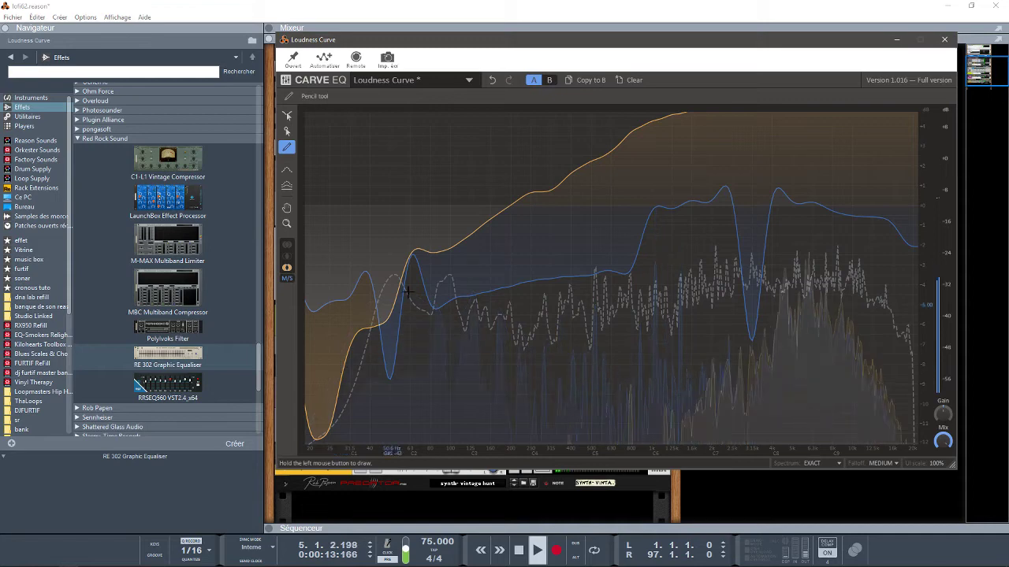
Redraw the side curve nearly flat with a steep cut below about 40 Hz and a roll-off above about 16 kHz, and stop playback.
drag(408, 292, 379, 279)
mouse_move(779, 213)
mouse_down()
mouse_move(906, 236)
mouse_move(935, 339)
mouse_up()
mouse_move(897, 275)
mouse_down()
mouse_move(604, 227)
mouse_move(316, 240)
mouse_move(309, 371)
mouse_move(351, 443)
mouse_up()
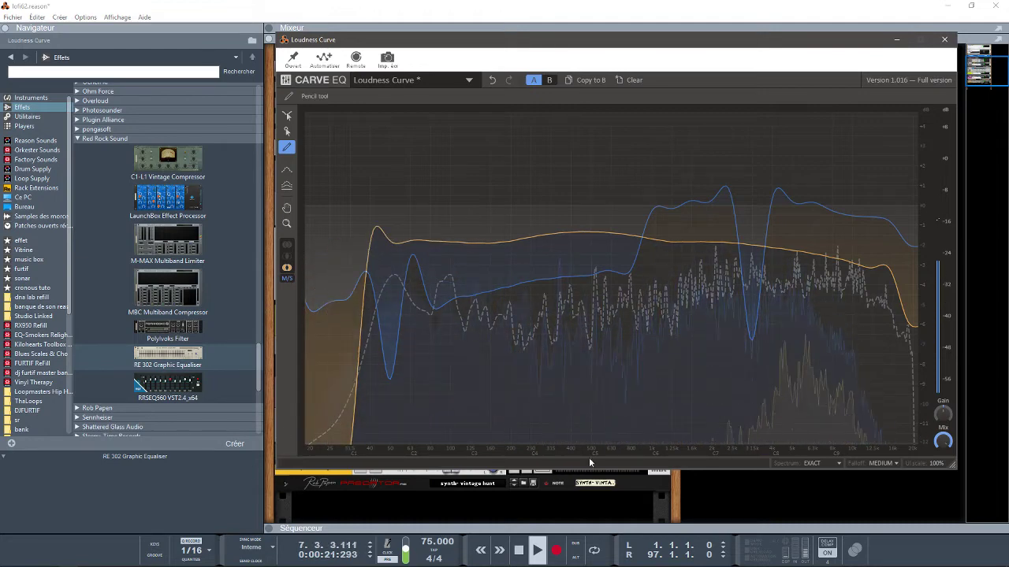
key(space)
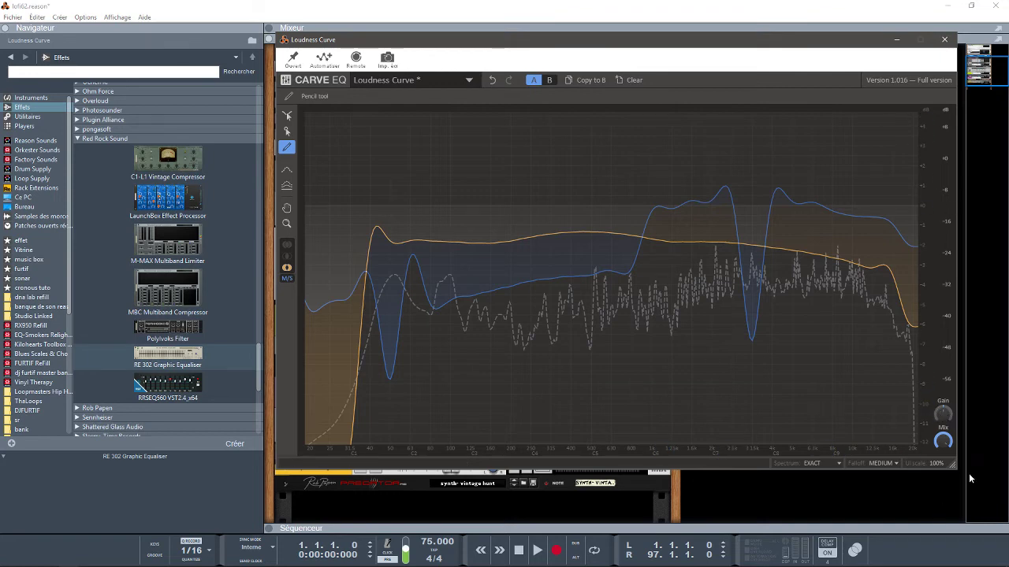
Shrink the Carve EQ window and move it aside, bring the rack's master section into view, and start playback.
drag(950, 464, 770, 307)
drag(640, 45, 797, 217)
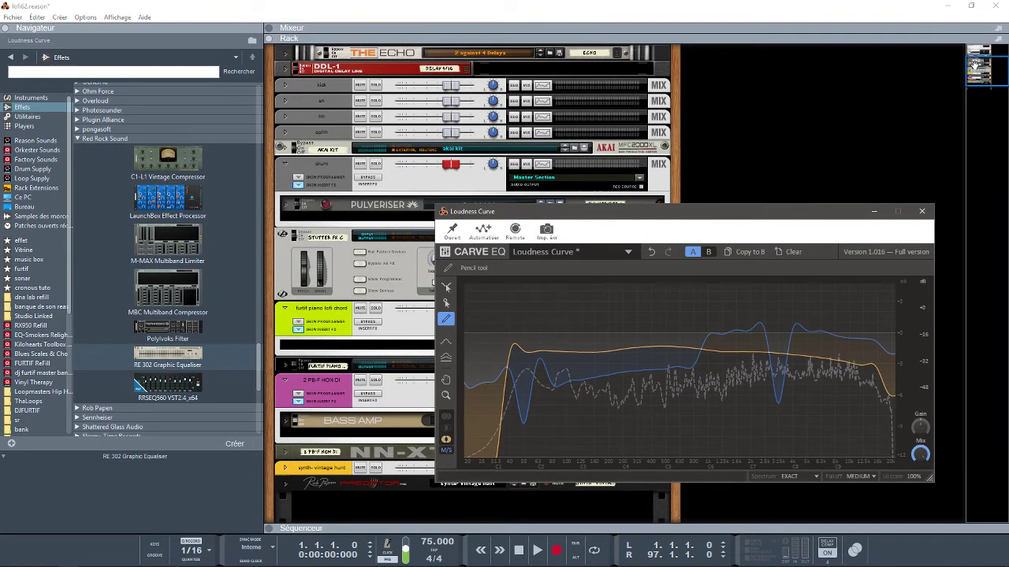
drag(974, 63, 980, 25)
key(space)
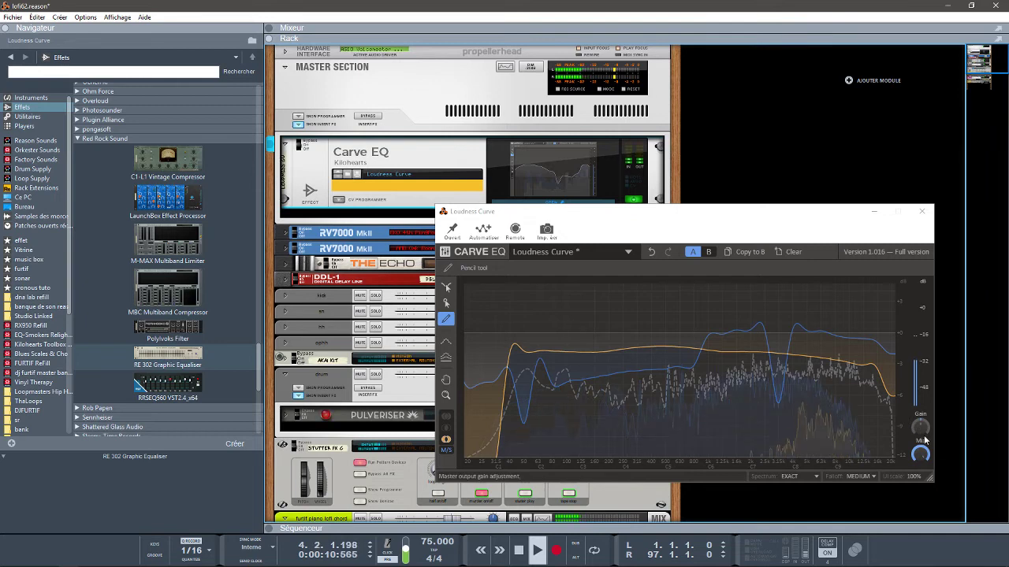
Raise the Carve EQ output gain slightly during playback, and stop the song.
drag(920, 430, 921, 399)
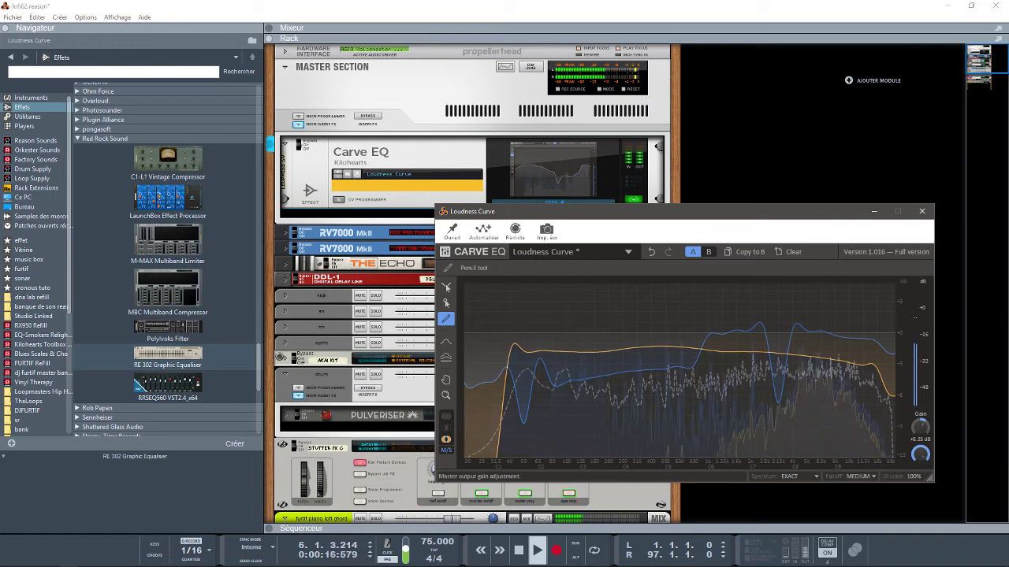
drag(921, 428, 920, 425)
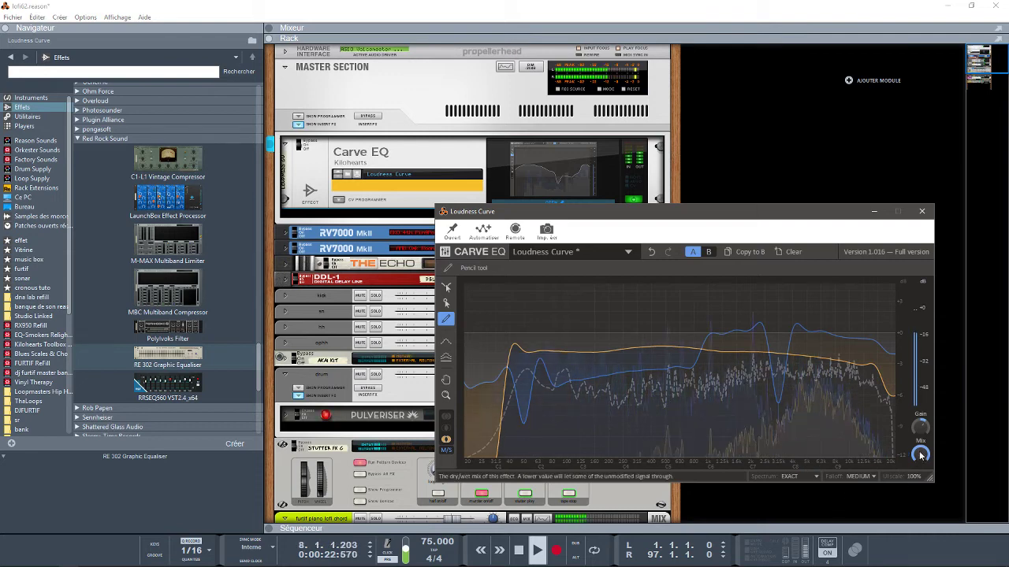
key(space)
Move the Carve EQ window over the rack and enlarge it, keeping the Mix control at 100 %.
mouse_move(920, 455)
mouse_down()
mouse_move(919, 490)
mouse_move(920, 456)
mouse_up()
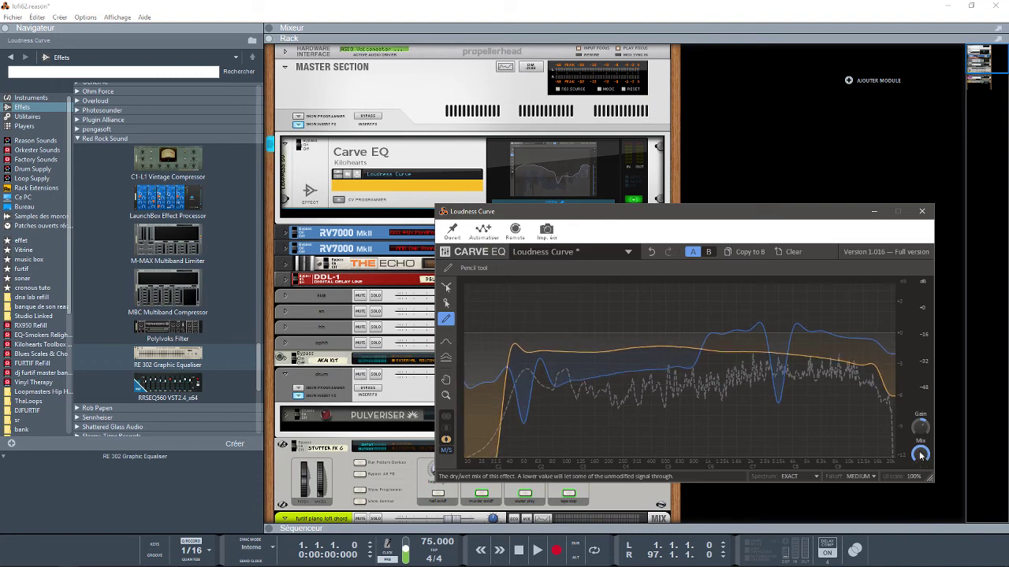
drag(833, 213, 694, 73)
drag(792, 337, 908, 430)
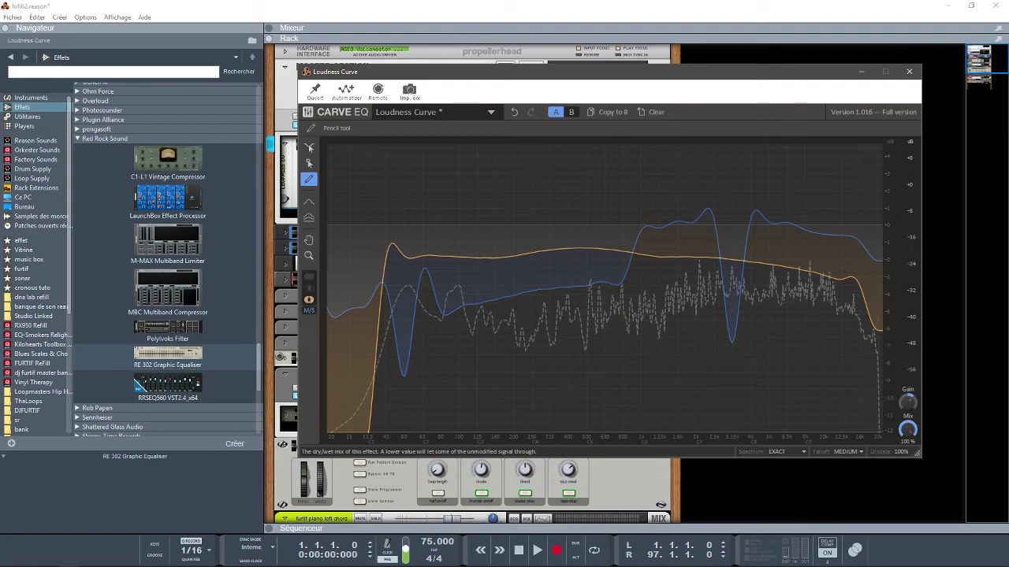
Play the song and compare dry and processed sound by lowering the mix to 0 % and restoring it to 100 %.
key(space)
drag(908, 430, 908, 516)
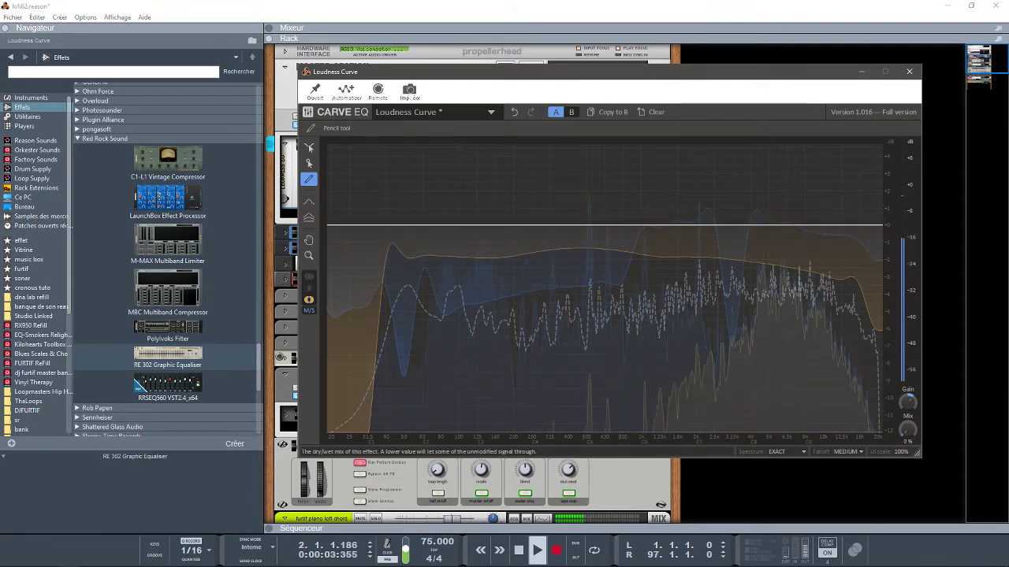
drag(908, 430, 908, 345)
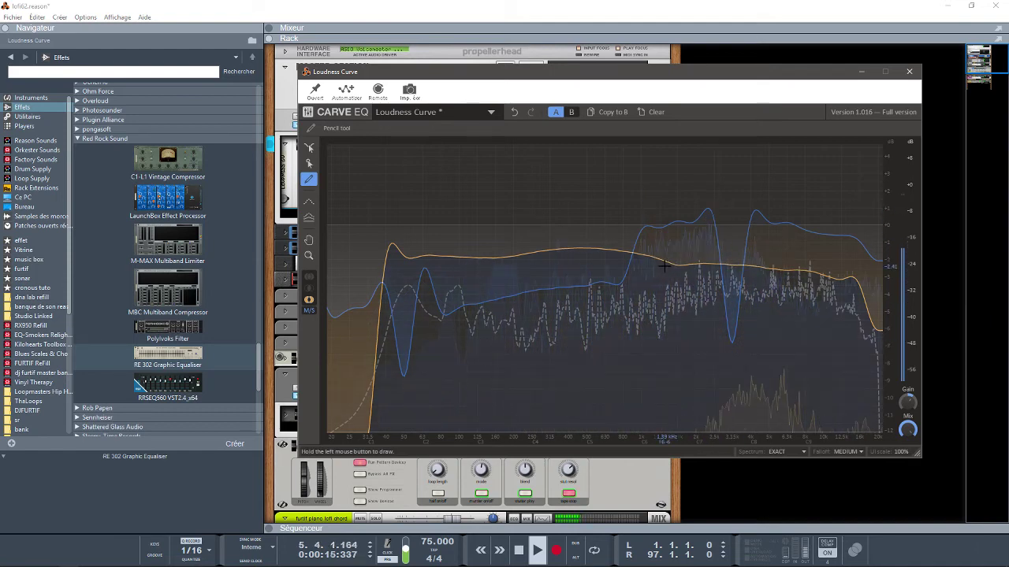
Redraw the mid channel's curve as a smooth, gently rising line that rolls off below about 50 Hz.
mouse_move(351, 305)
mouse_down()
mouse_move(875, 280)
mouse_move(893, 380)
mouse_move(862, 337)
mouse_move(883, 341)
mouse_up()
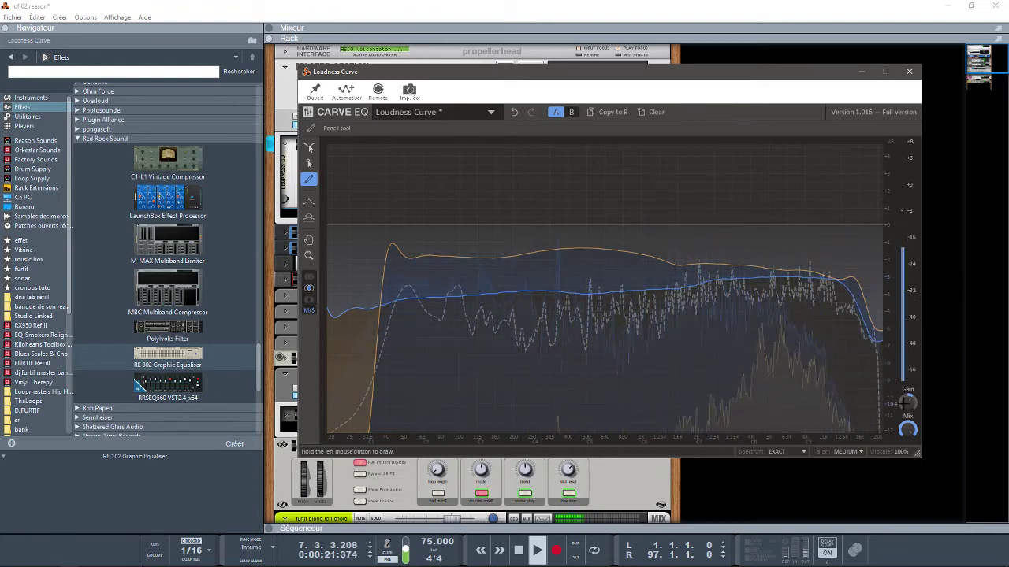
mouse_move(418, 298)
mouse_down()
mouse_move(387, 405)
mouse_move(331, 394)
mouse_move(394, 398)
mouse_move(432, 347)
mouse_move(367, 378)
mouse_move(317, 376)
mouse_move(339, 419)
mouse_move(331, 435)
mouse_up()
mouse_move(449, 280)
mouse_down()
mouse_move(405, 292)
mouse_move(389, 326)
mouse_up()
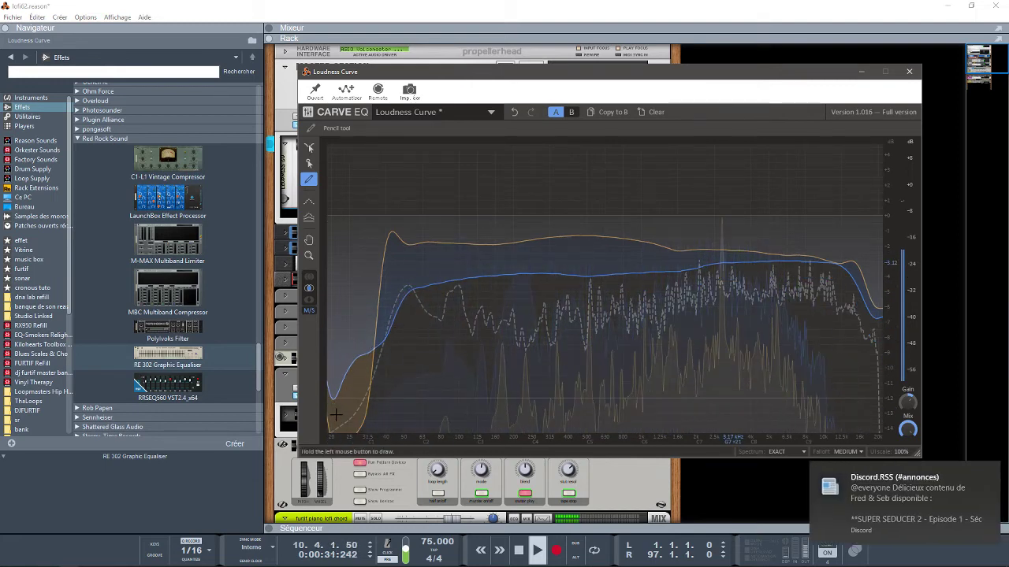
Dismiss the Discord notification and reopen the Carve EQ editor from its rack device.
click(957, 403)
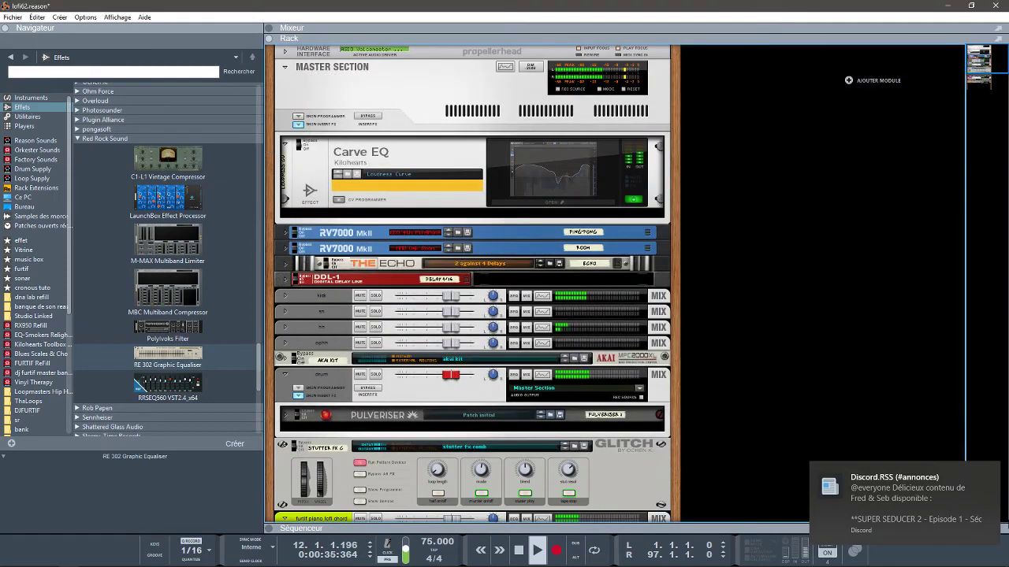
click(991, 472)
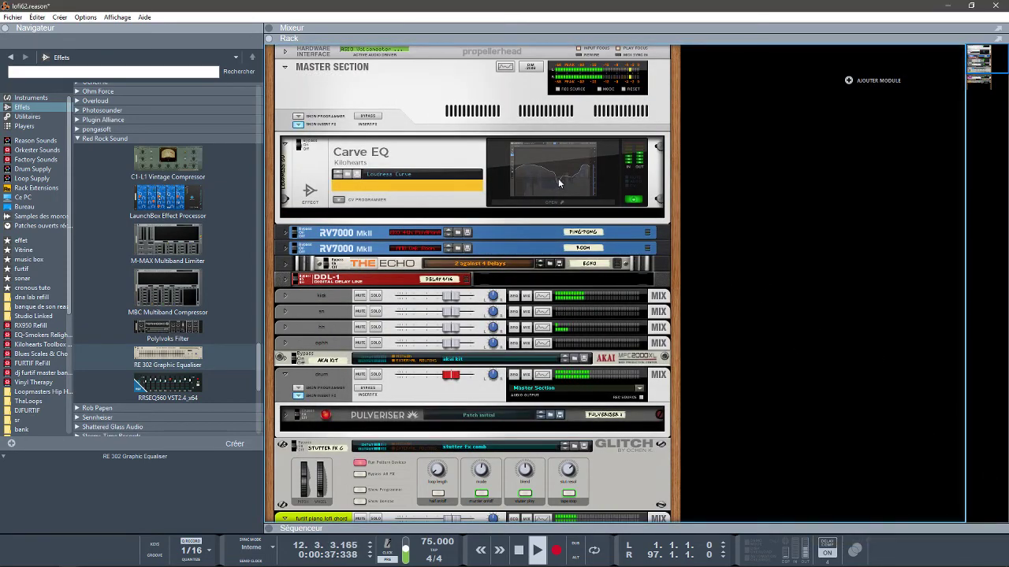
click(540, 204)
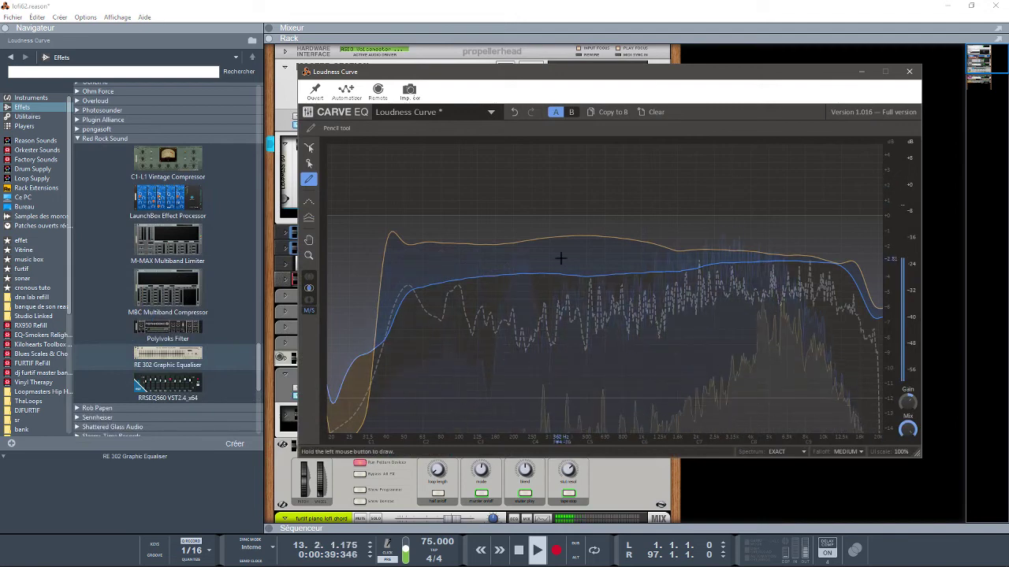
Switch to the side channel, redraw its curve nearly flat just above the mid curve, and stop playback.
click(309, 301)
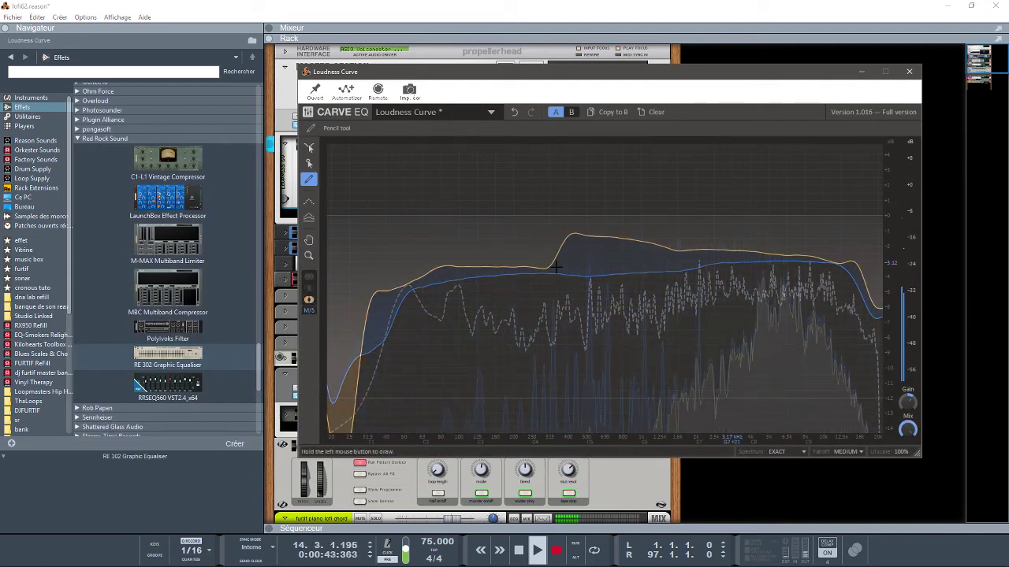
mouse_move(756, 261)
mouse_down()
mouse_move(836, 256)
mouse_move(878, 279)
mouse_up()
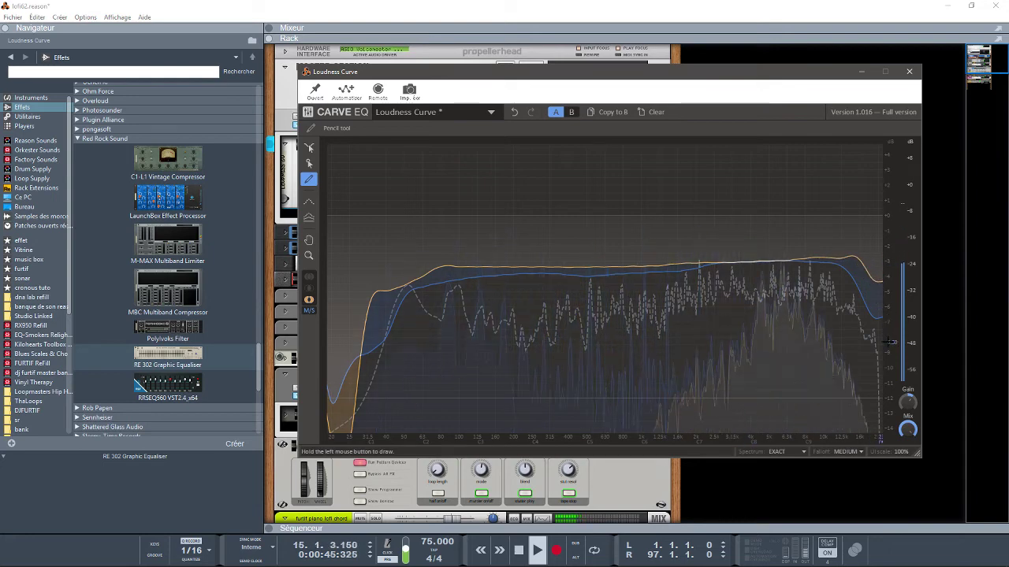
key(space)
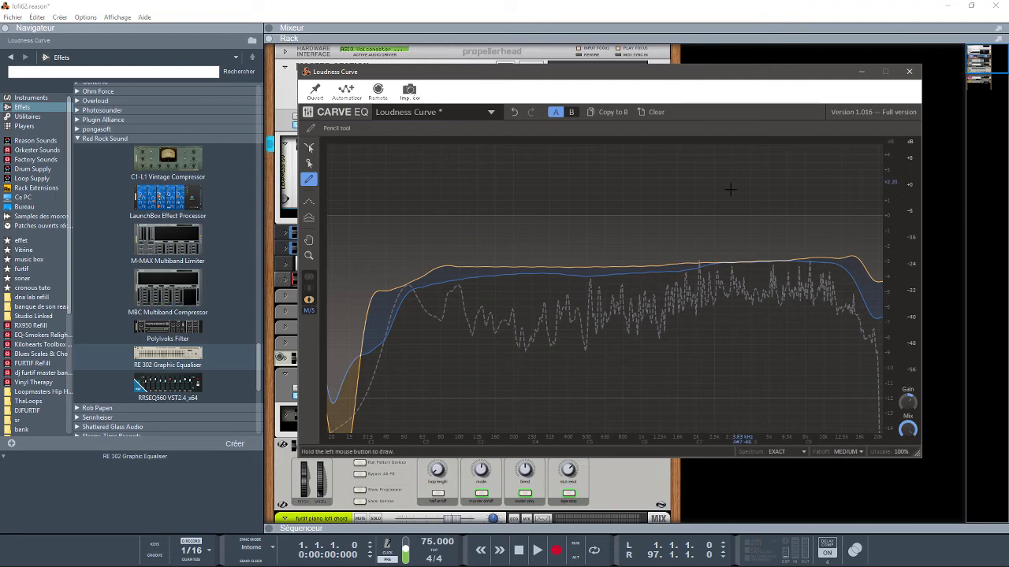
Look through the Carve EQ factory presets and close the preset browser.
click(491, 113)
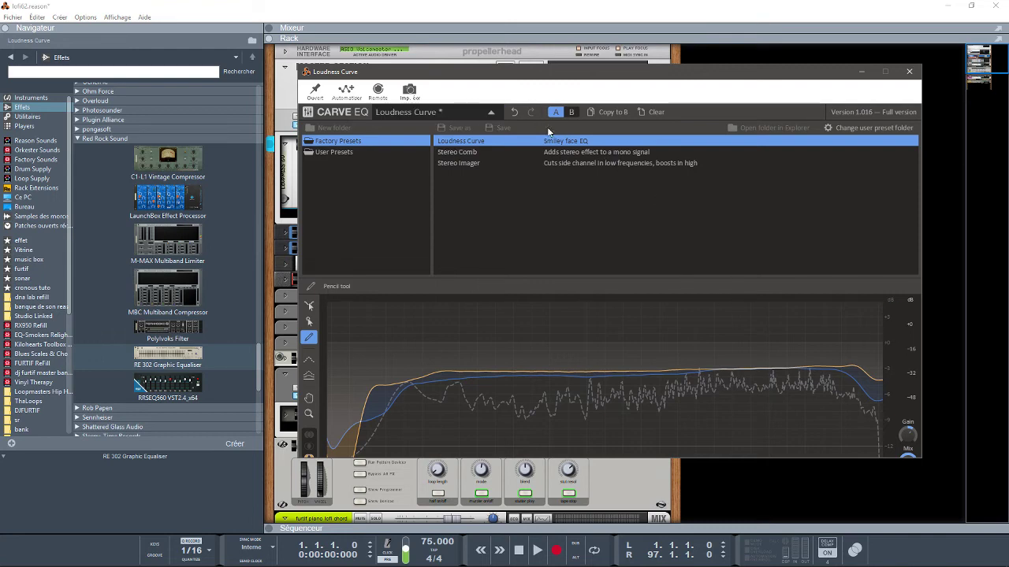
click(493, 113)
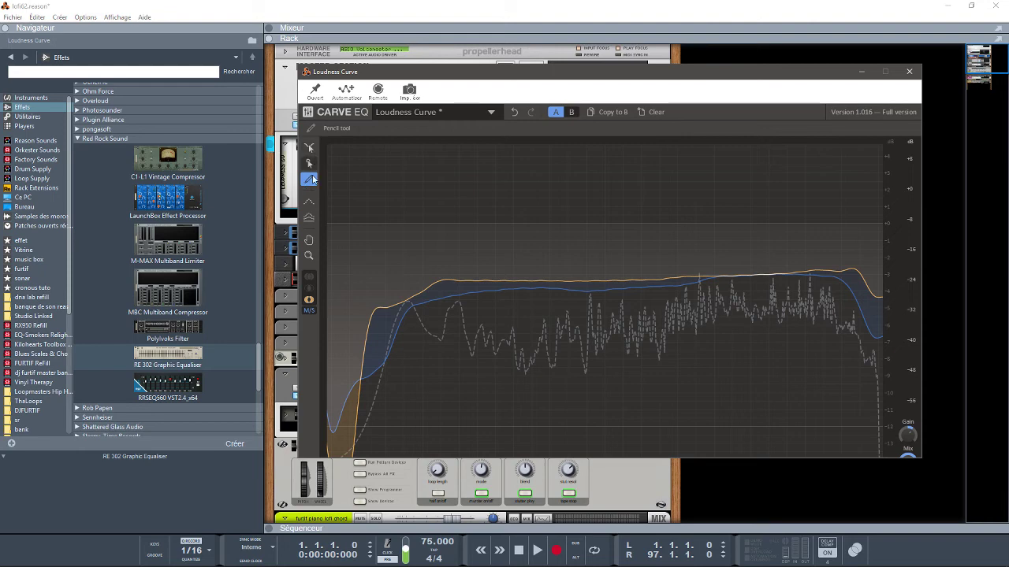
Switch to Chrome and view the Plugin Boutique pages for Carve EQ and the kiloHearts Equalizers Bundle.
mouse_move(302, 561)
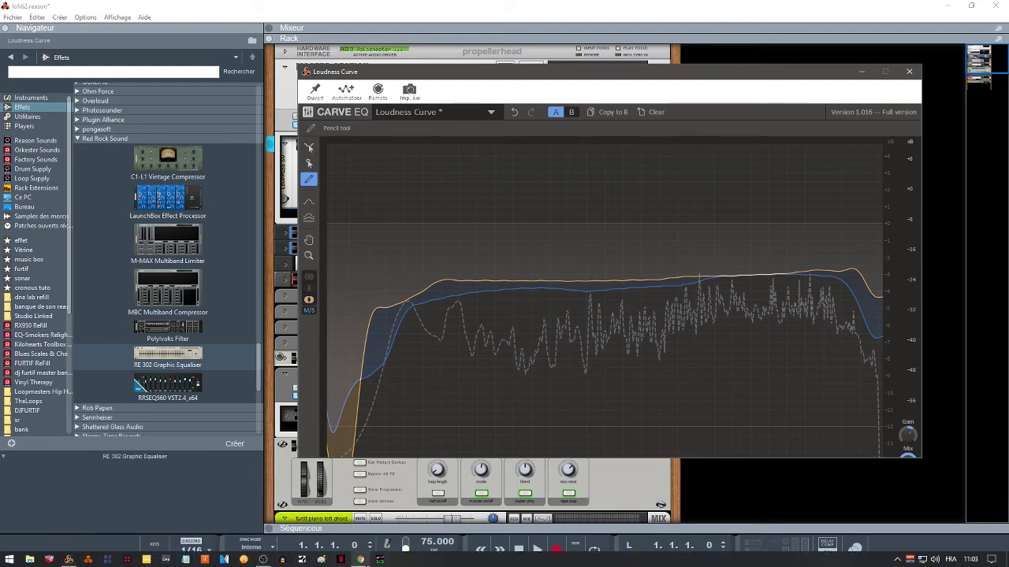
click(359, 560)
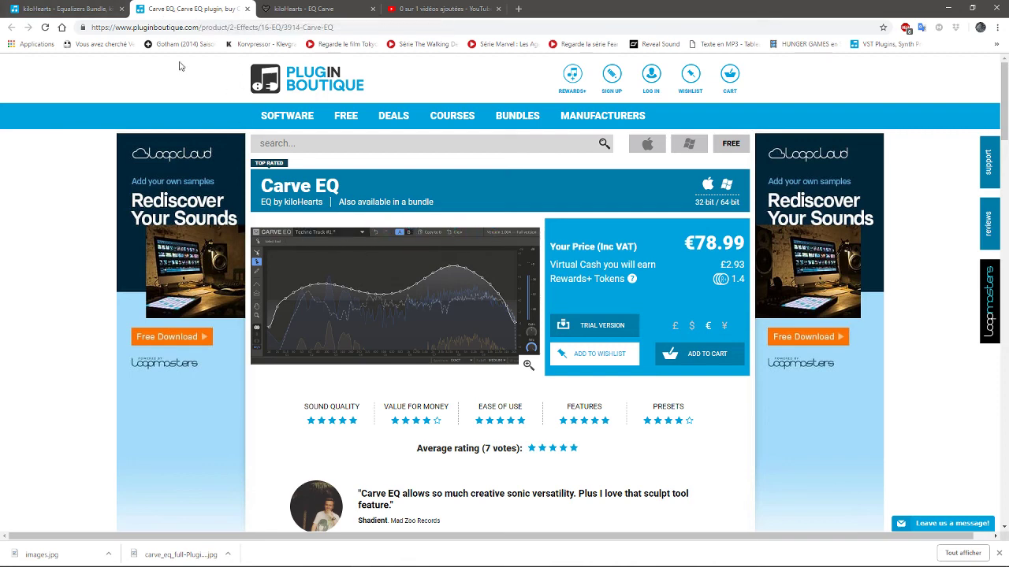
click(83, 9)
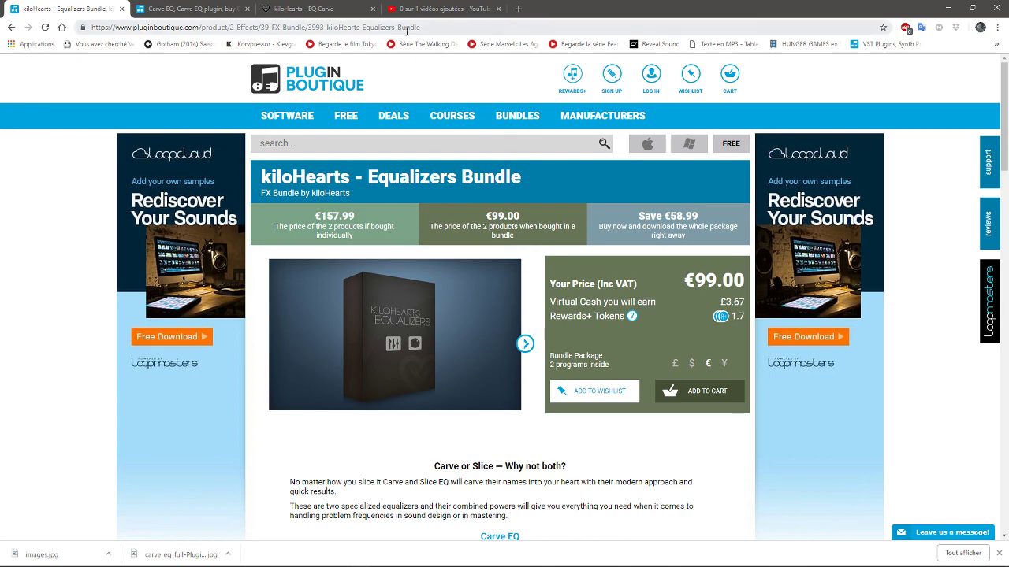
Open the Carve EQ product page on the kiloHearts website and look over its description, videos and manuals.
click(331, 9)
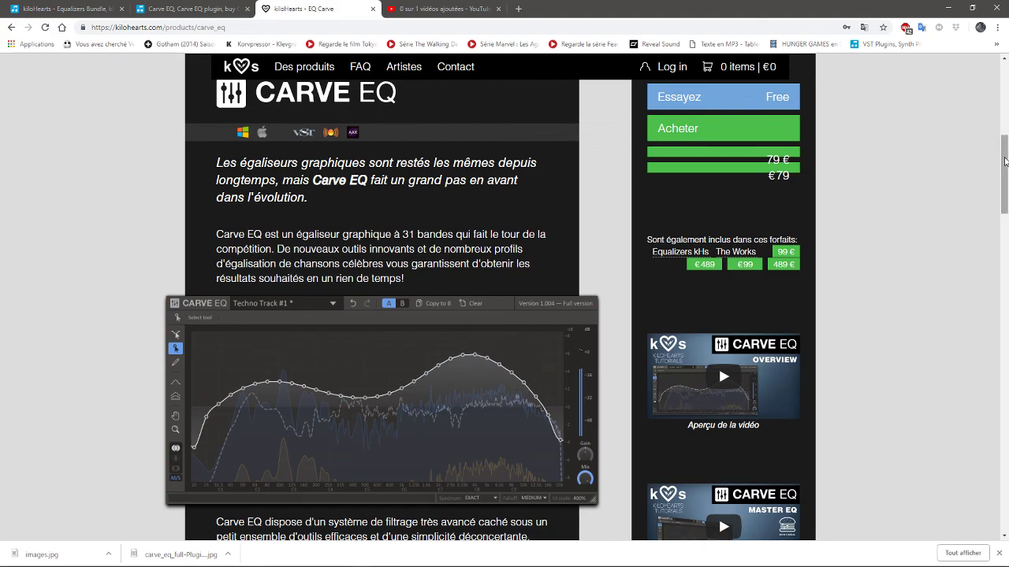
scroll(718, 365, down, 7)
scroll(995, 103, up, 7)
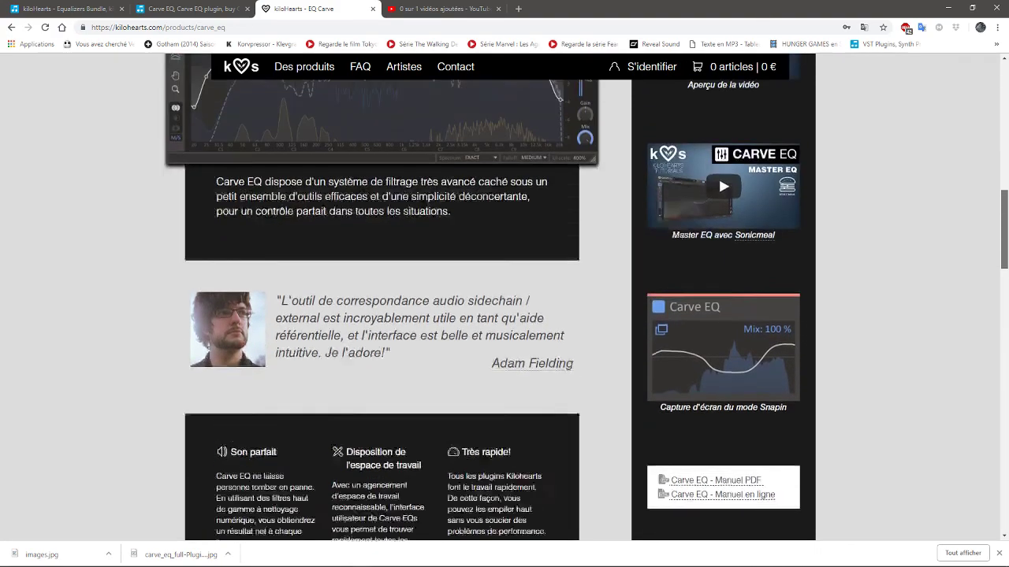